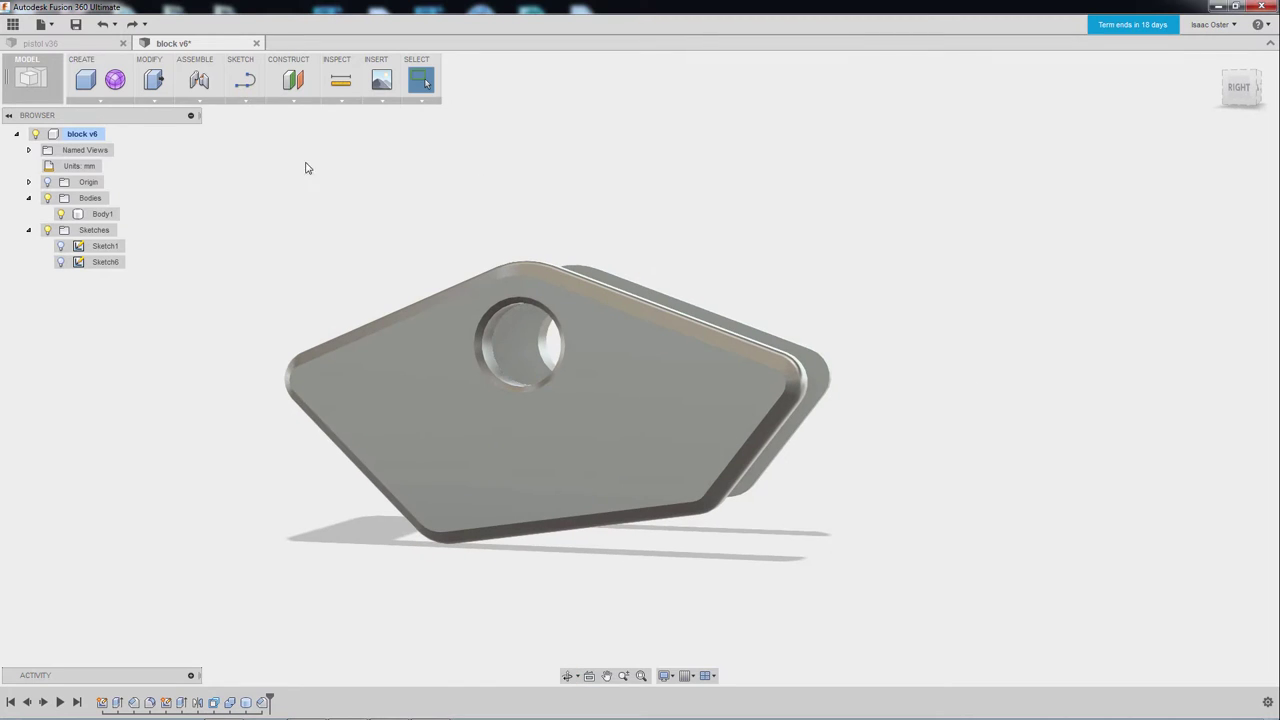
left_click(153, 100)
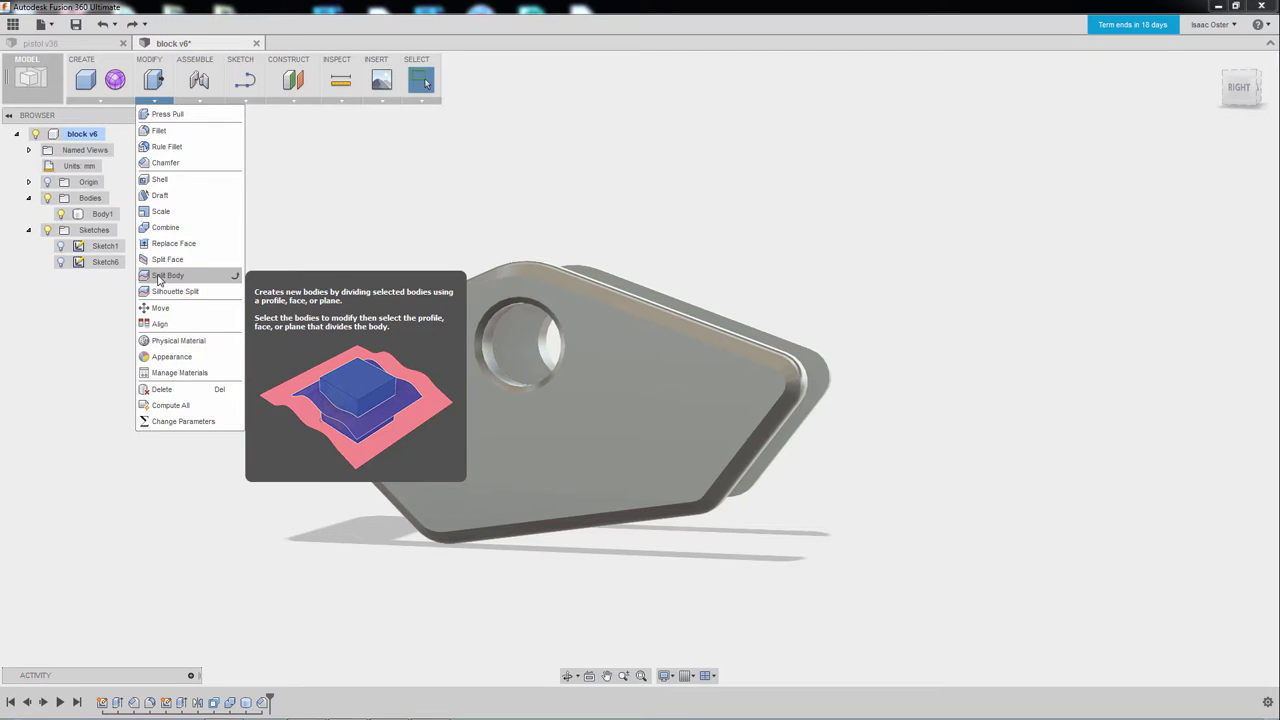
middle_click_drag(480, 200, 527, 204, "shift")
key("Escape")
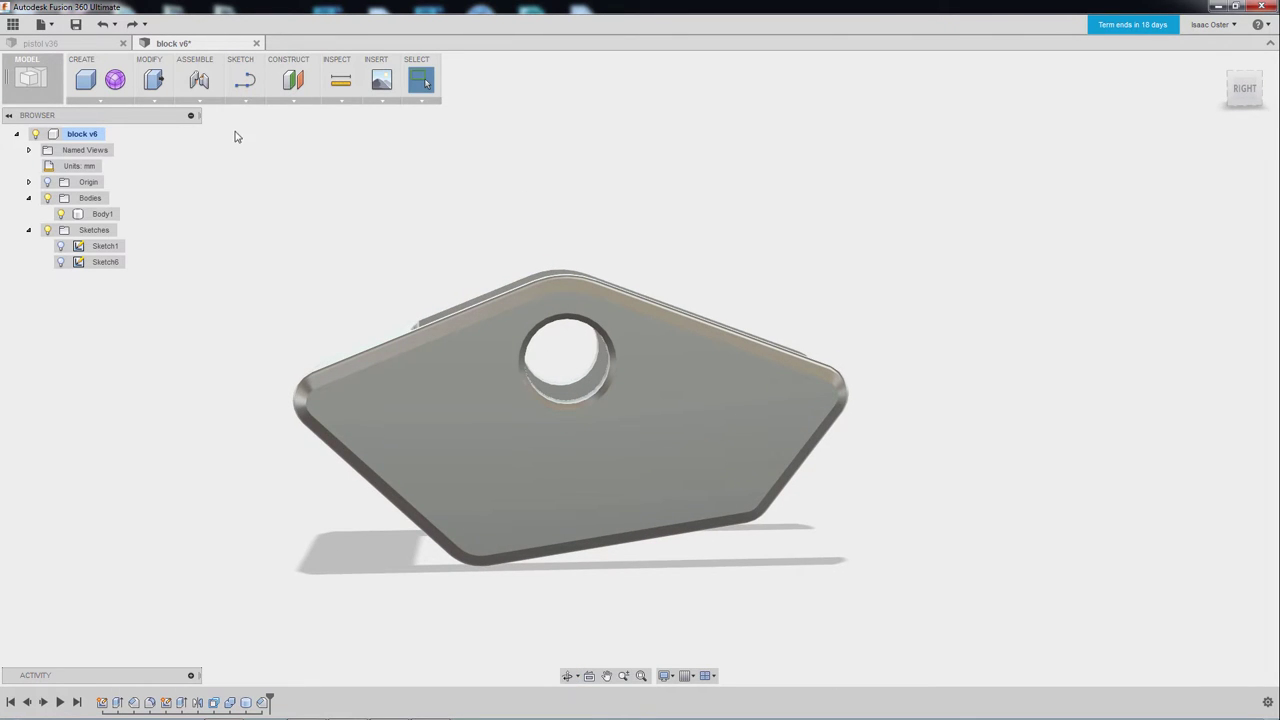
Create a new sketch on the origin work plane inside the block, parallel to its large pentagonal face
left_click(246, 101)
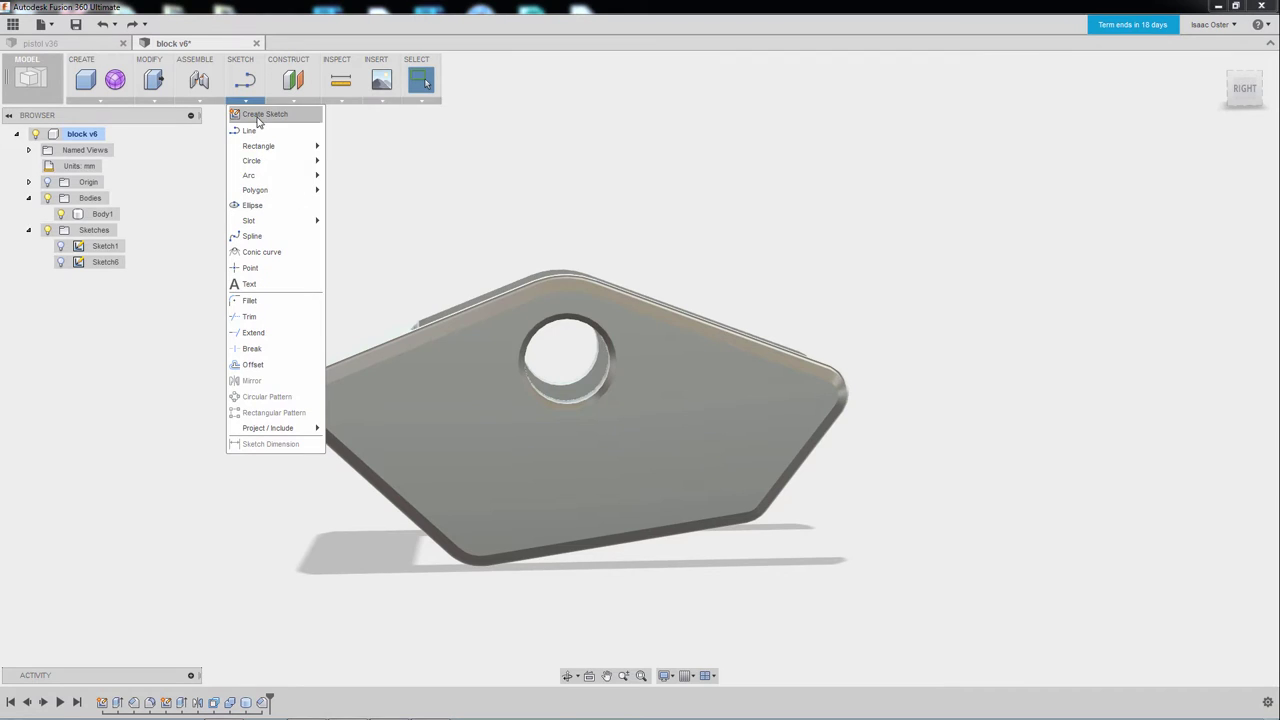
left_click(256, 111)
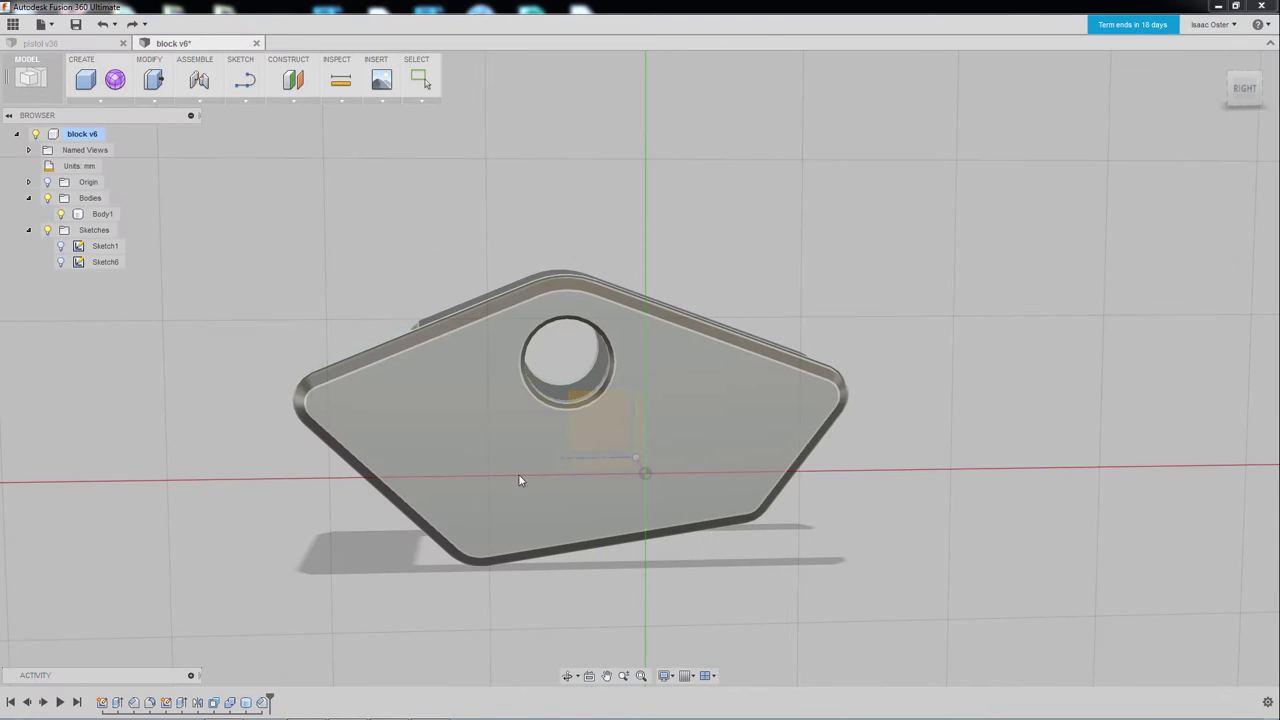
left_click(601, 425)
left_click(621, 476)
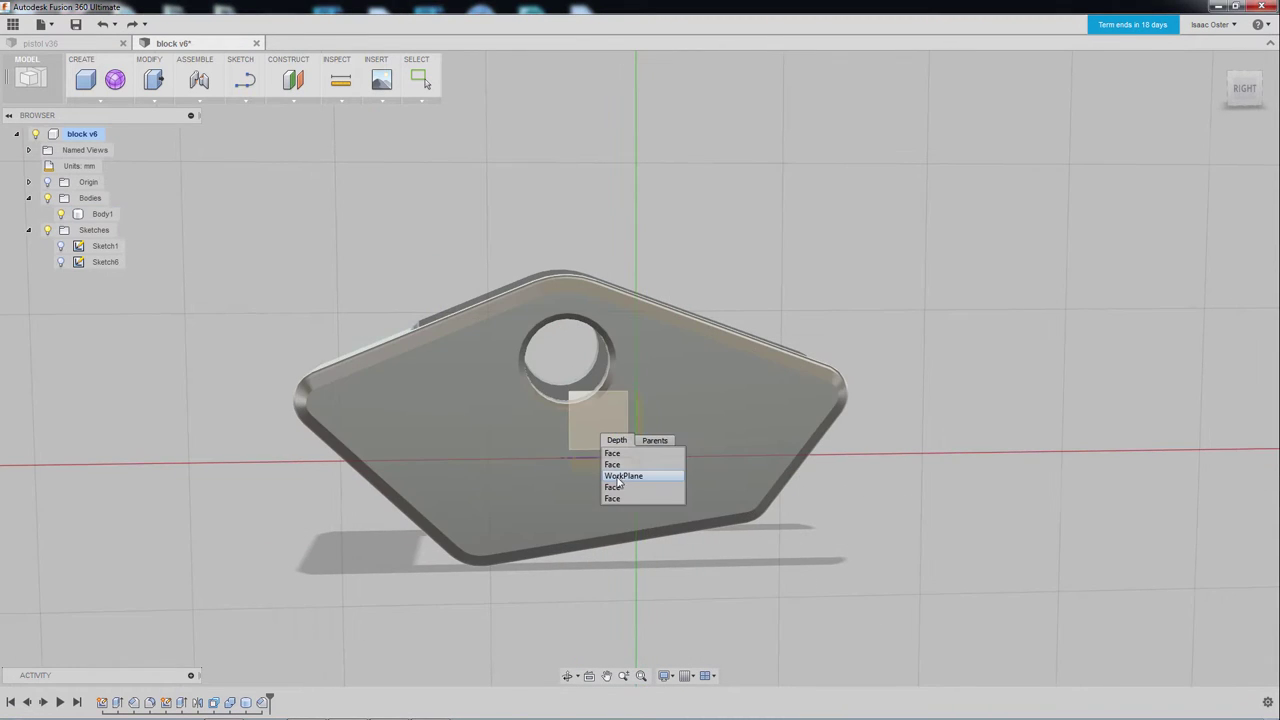
scroll(349, 190, "up", 4)
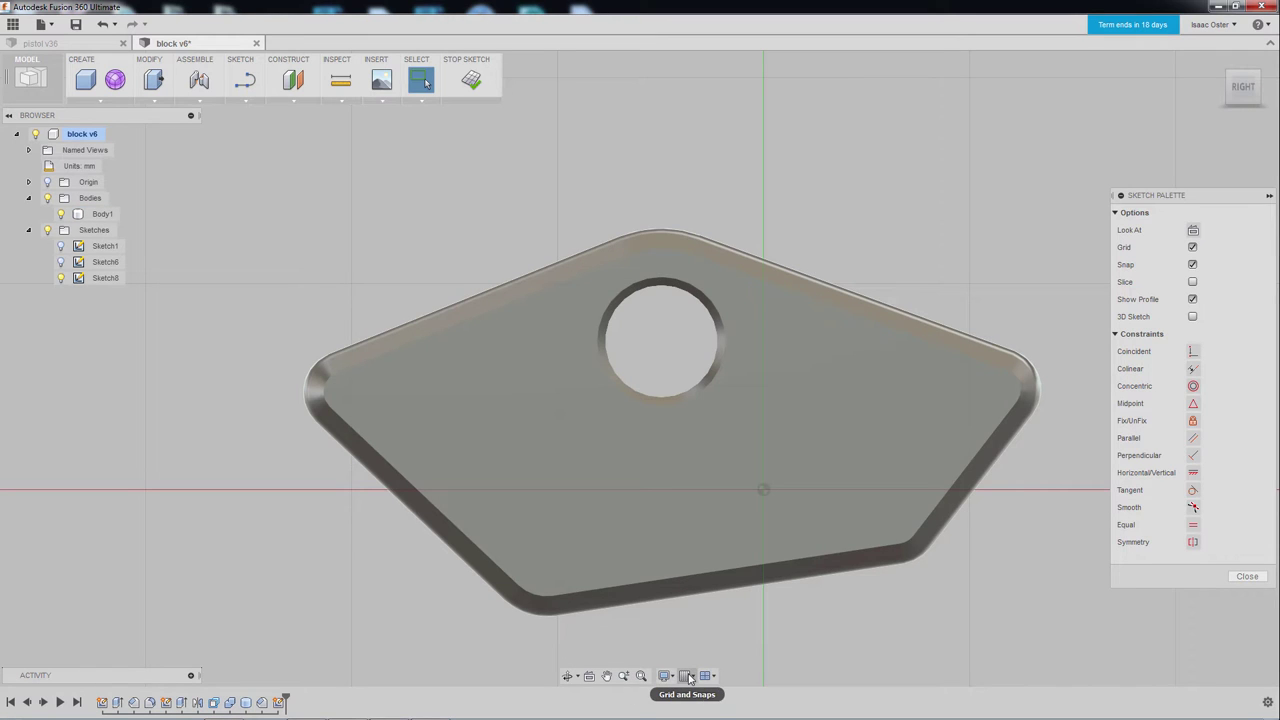
Set the visual style to Shaded with Hidden Edges
left_click(665, 676)
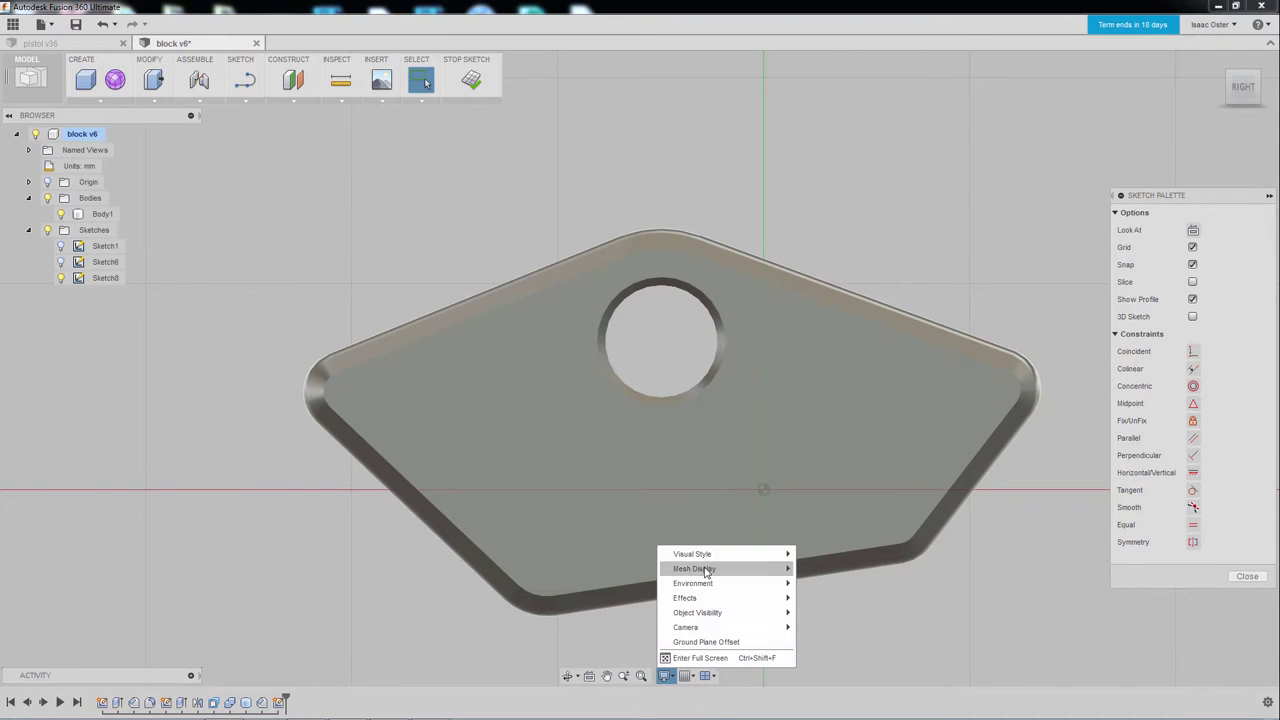
mouse_move(705, 557)
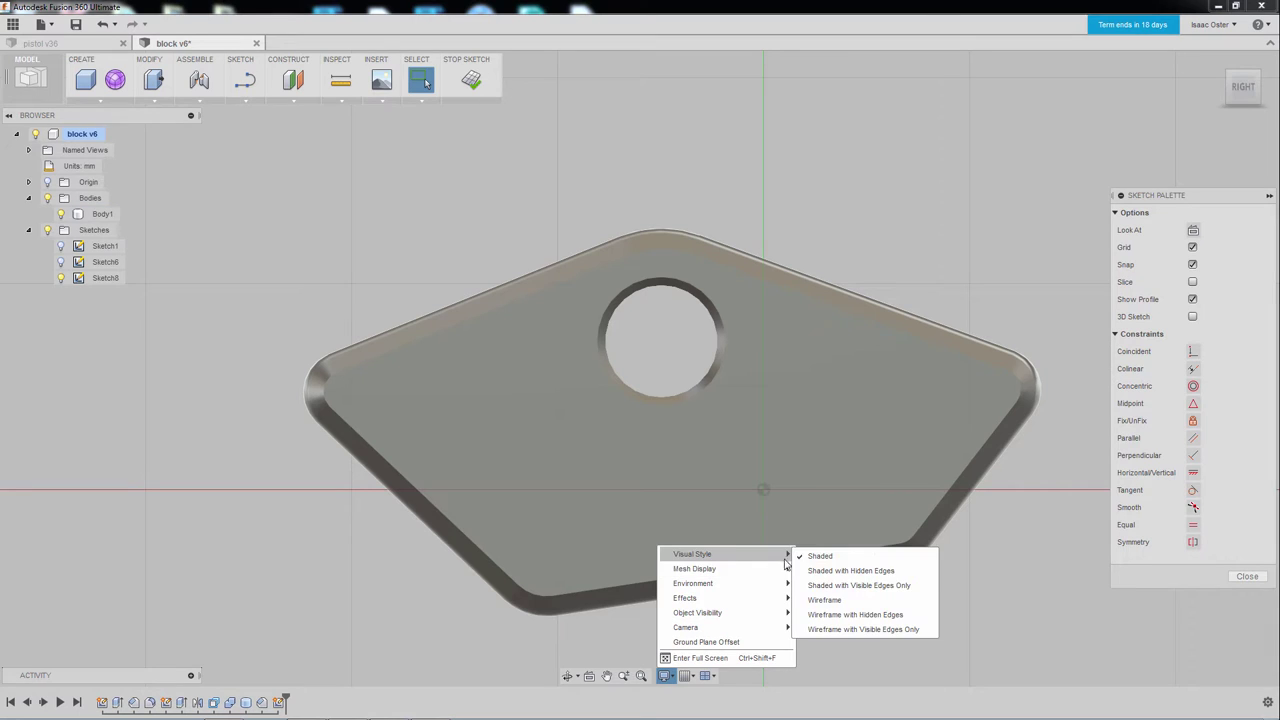
left_click(856, 575)
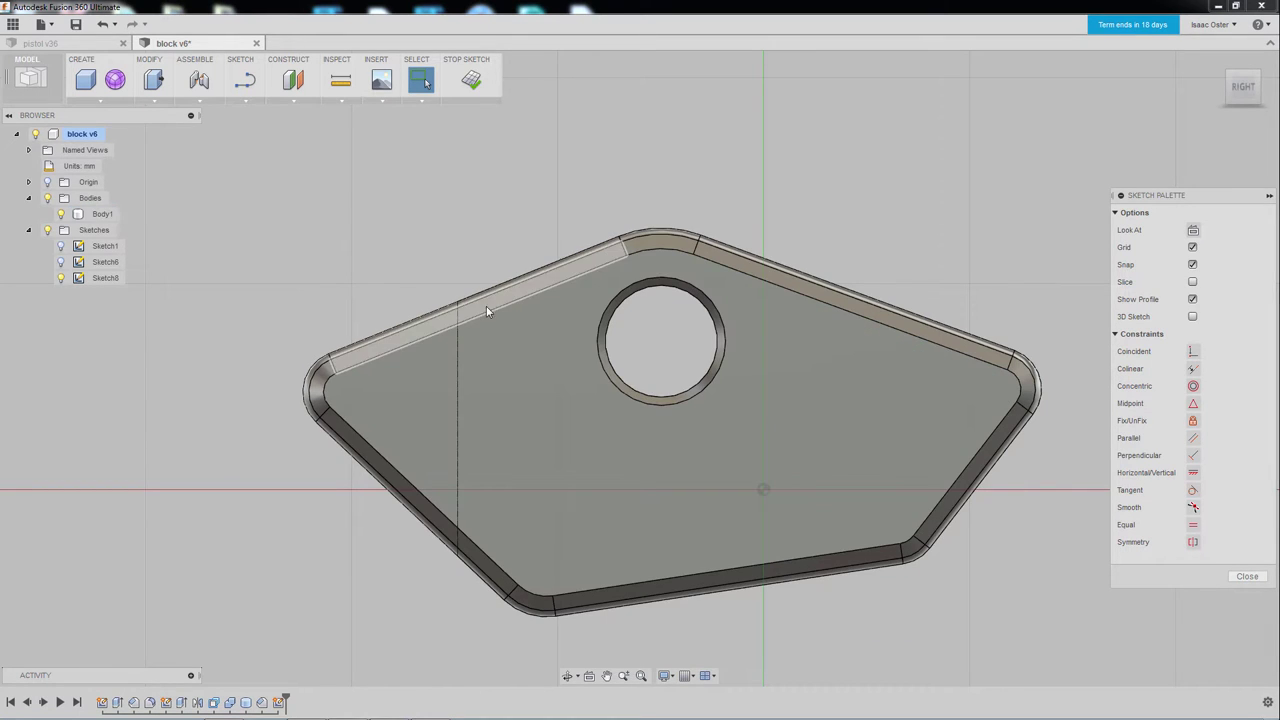
left_click(486, 310)
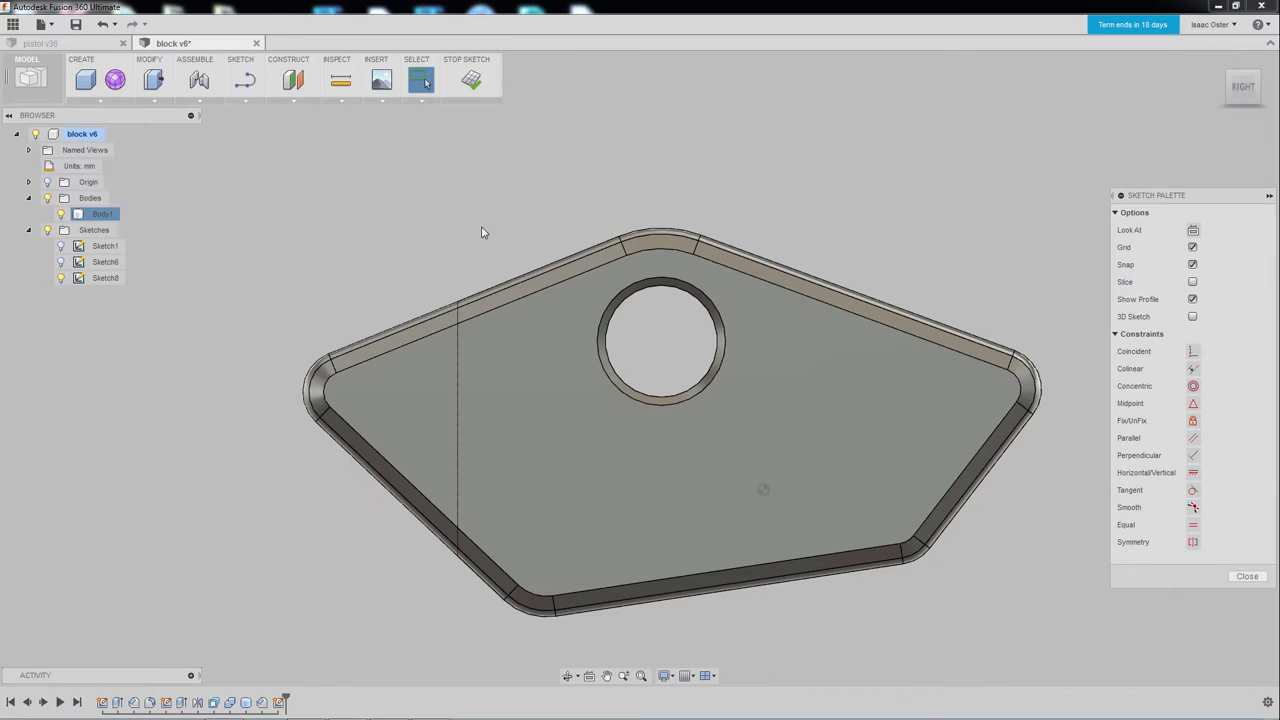
left_click(482, 238)
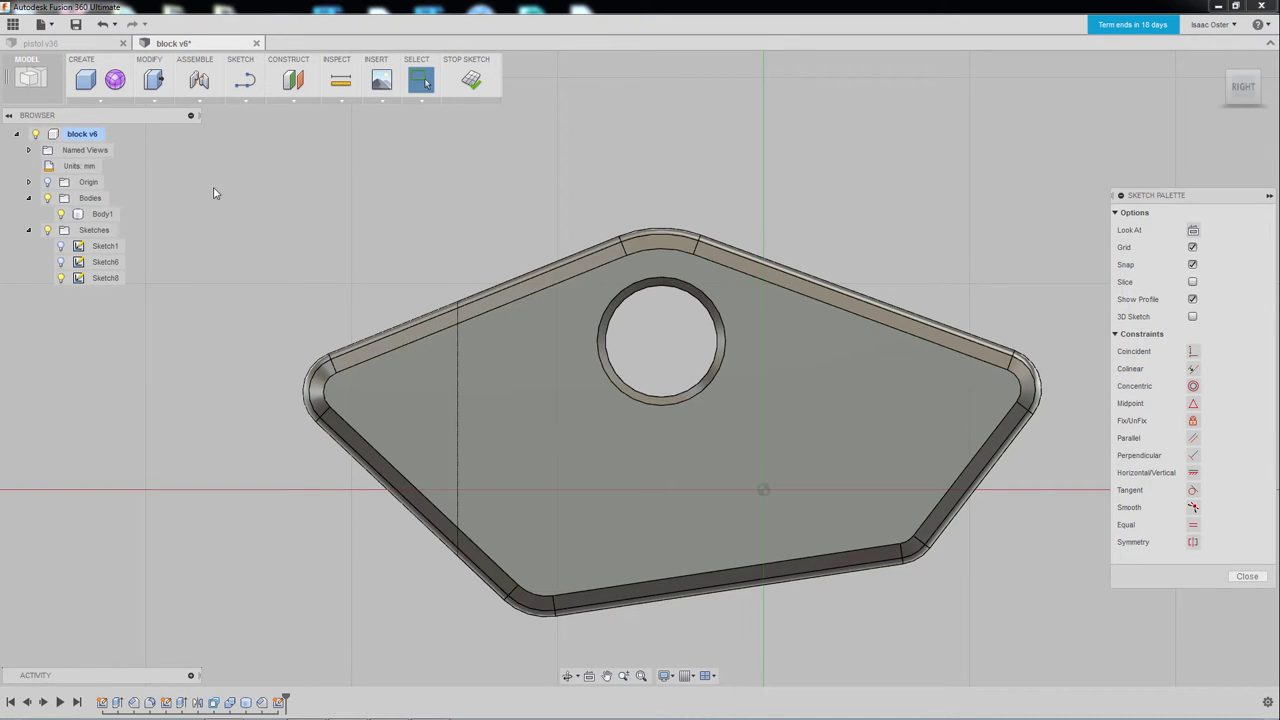
Sketch a 3-point arc from above the block's upper-left edge, around the hole's left side, to a point just below the hole
left_click(245, 100)
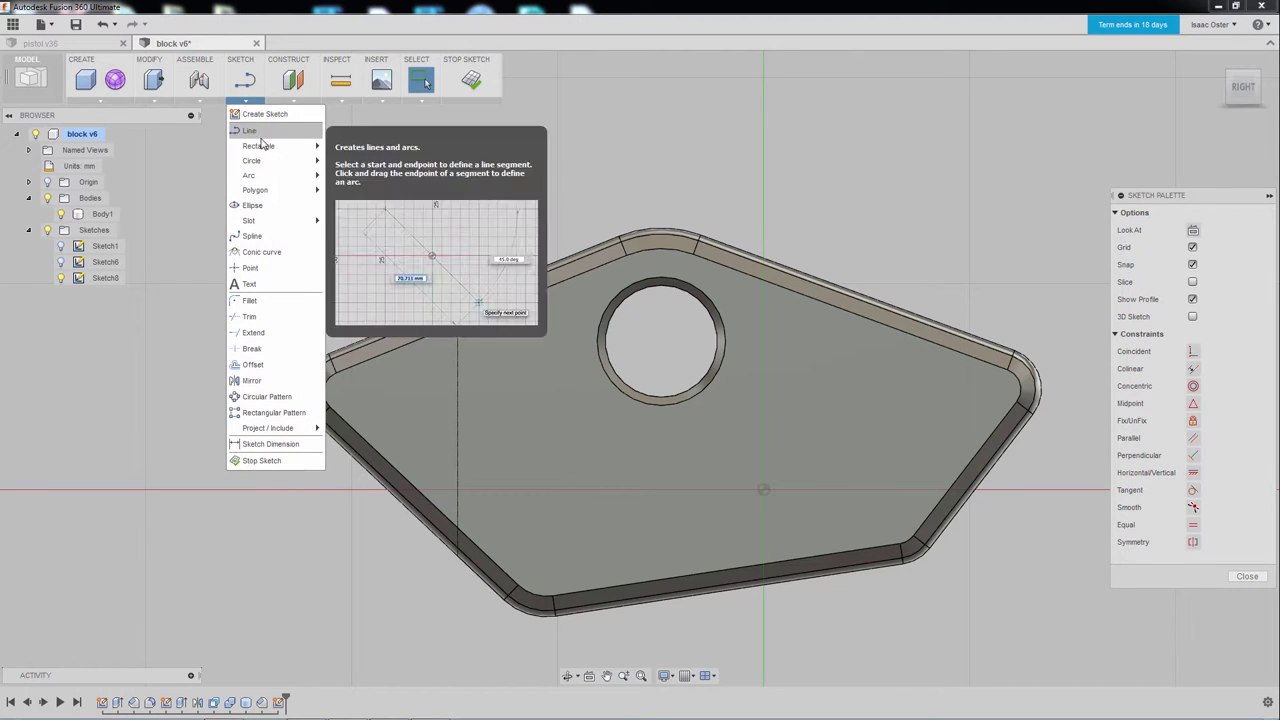
mouse_move(268, 178)
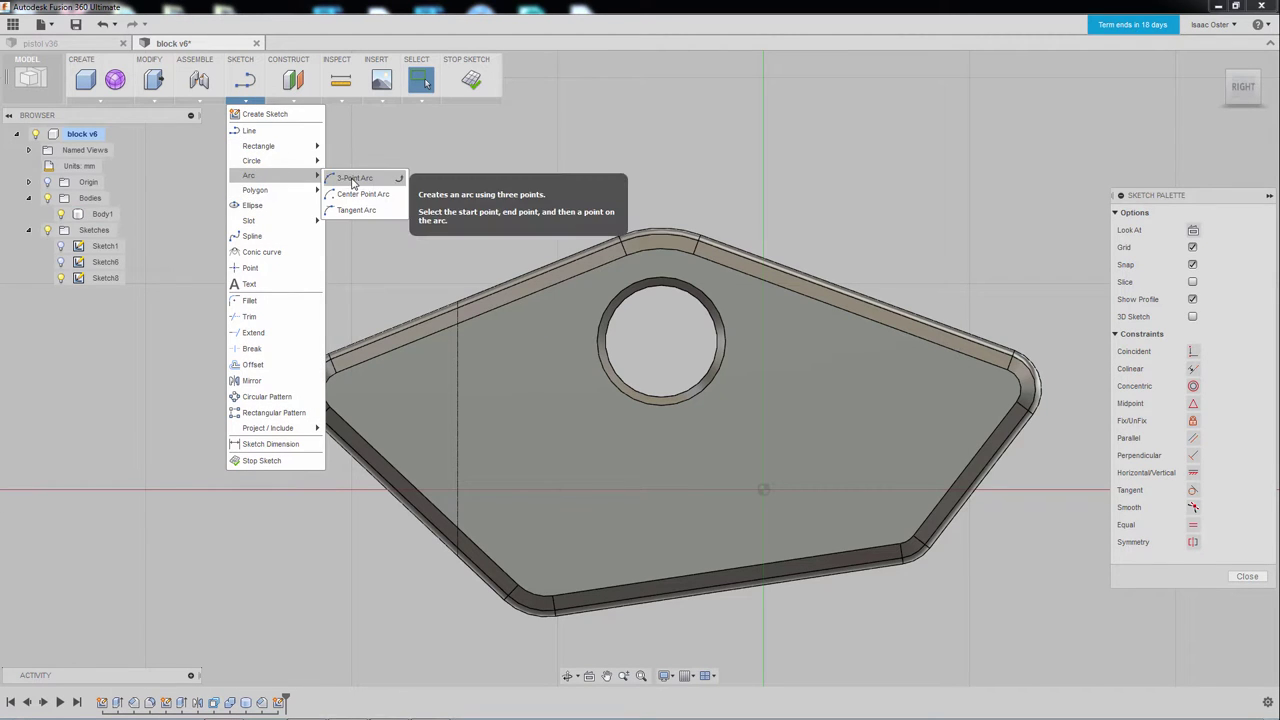
left_click(355, 194)
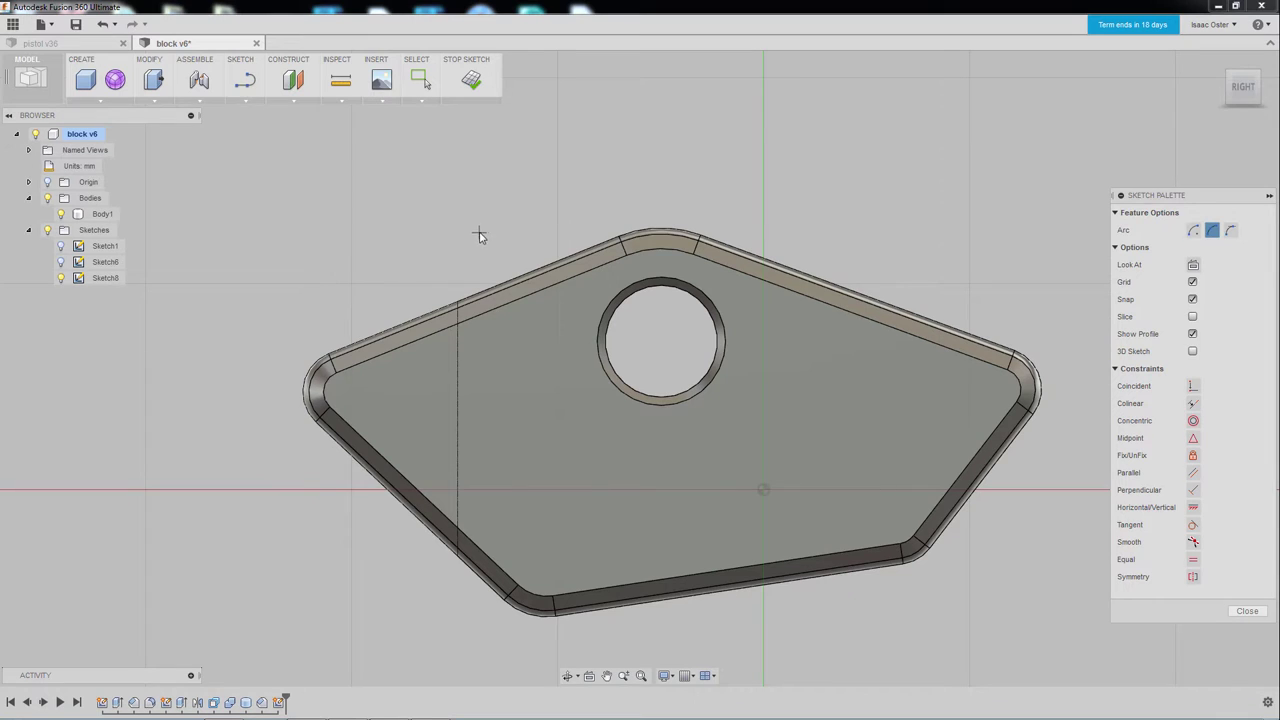
left_click(535, 213)
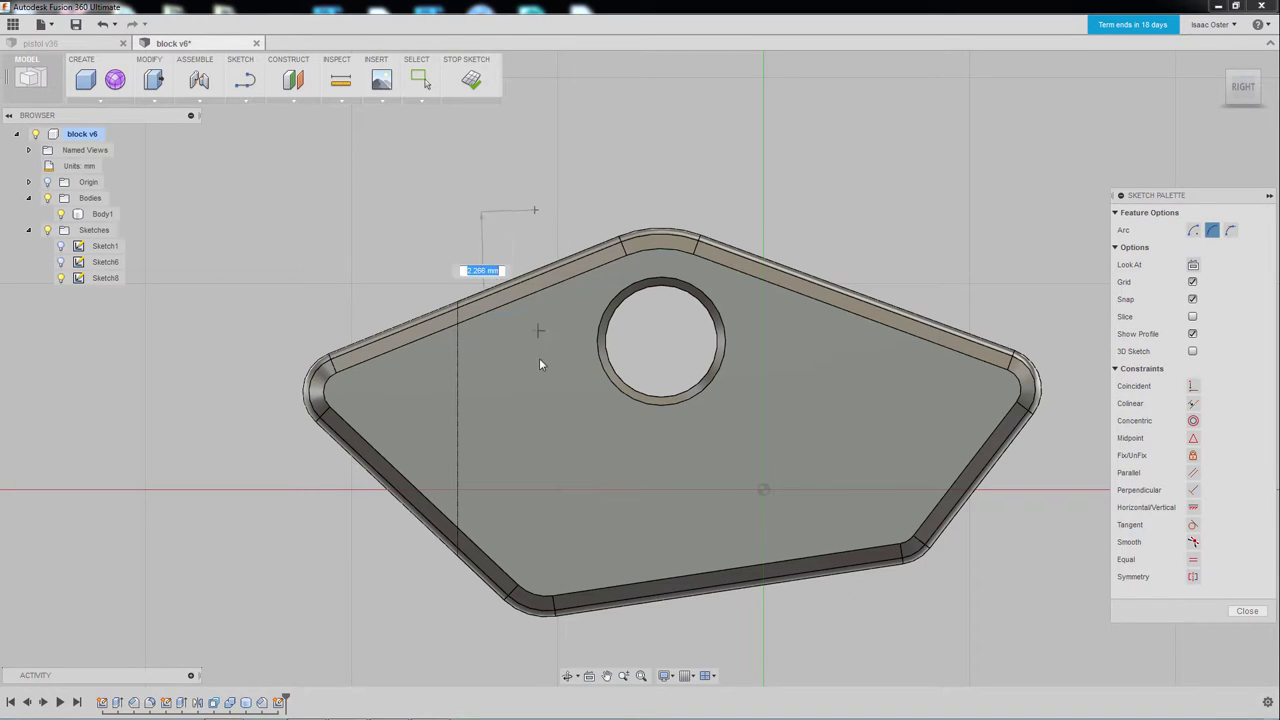
left_click(674, 452)
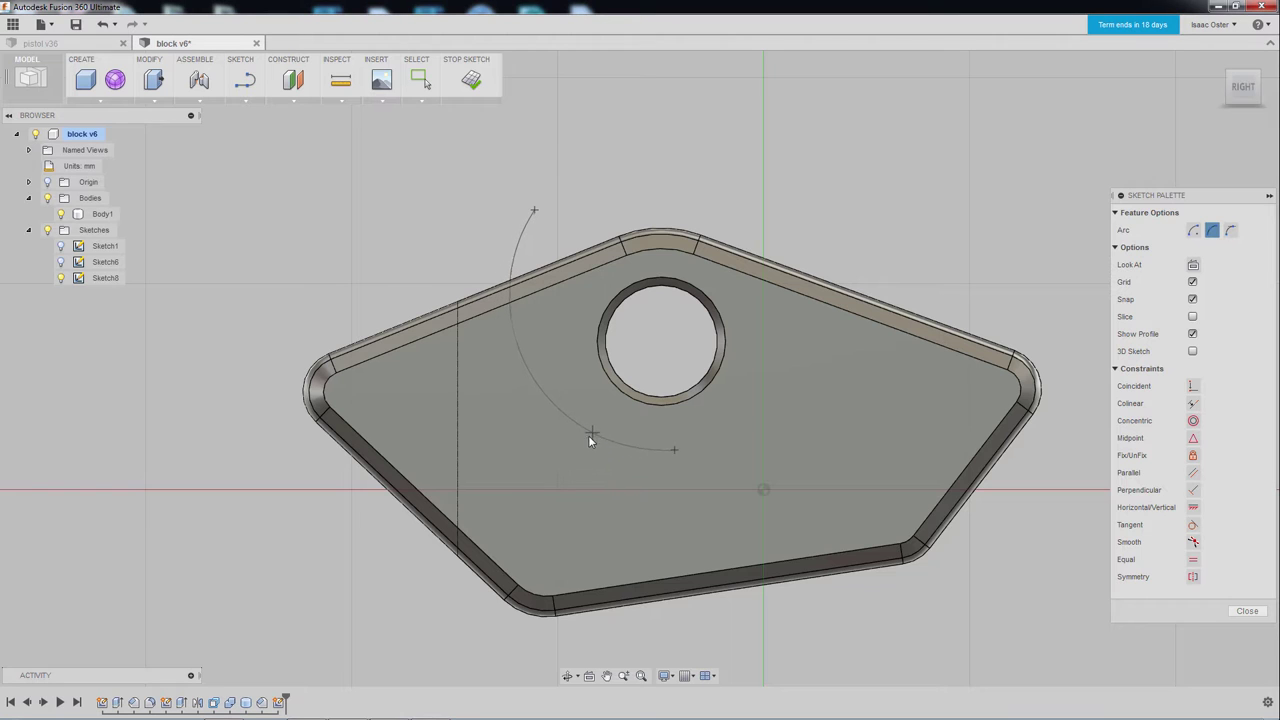
left_click(596, 432)
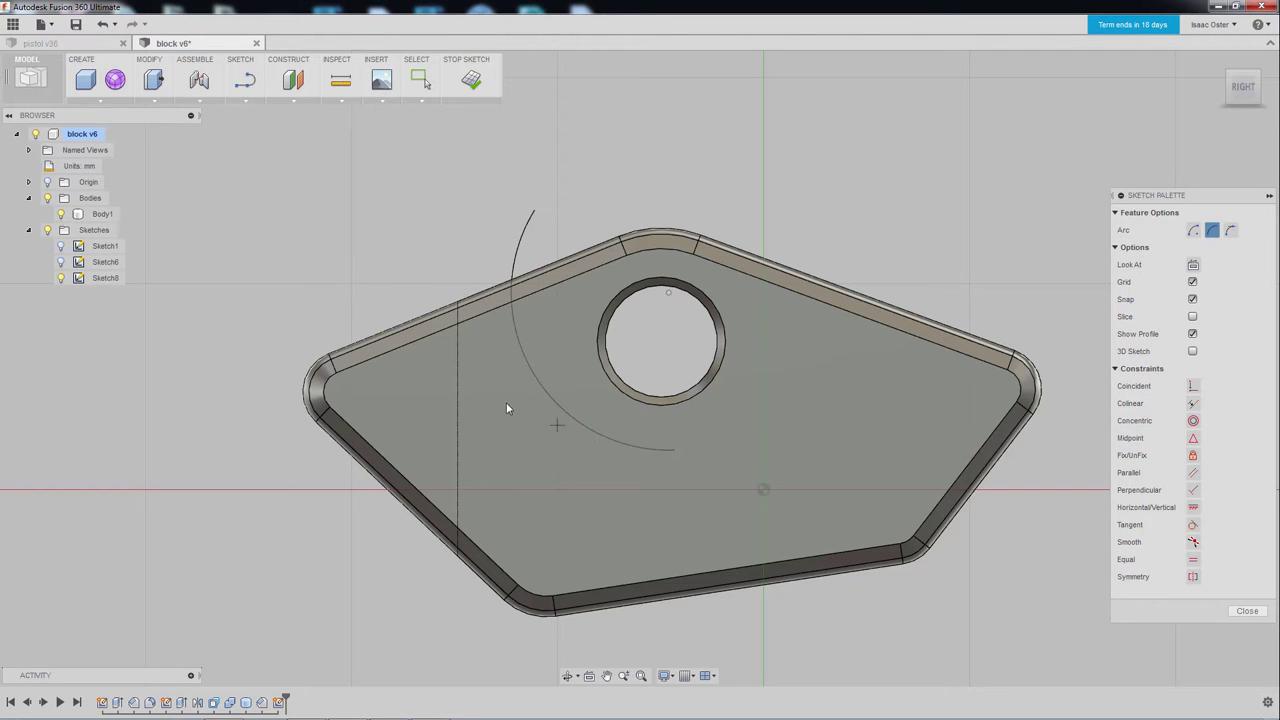
Sketch a line from the arc's lower end to a point just beyond the block's right edge
left_click(244, 100)
left_click(285, 128)
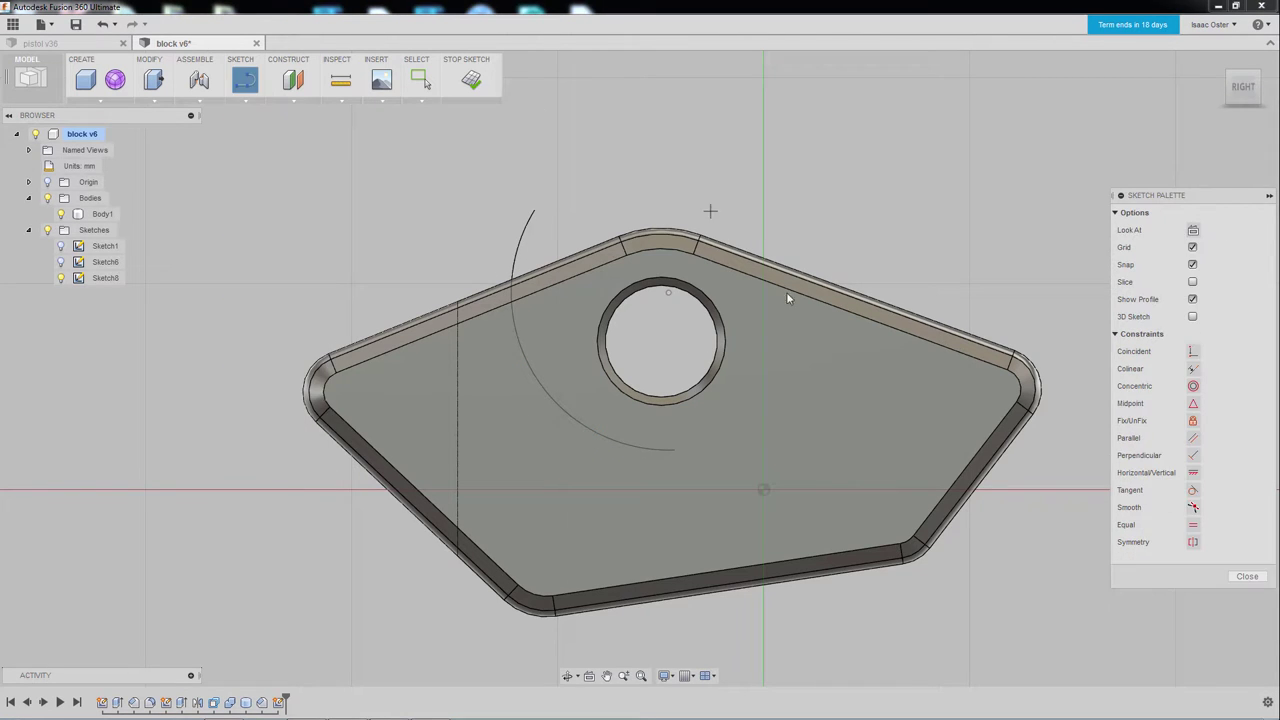
left_click(675, 452)
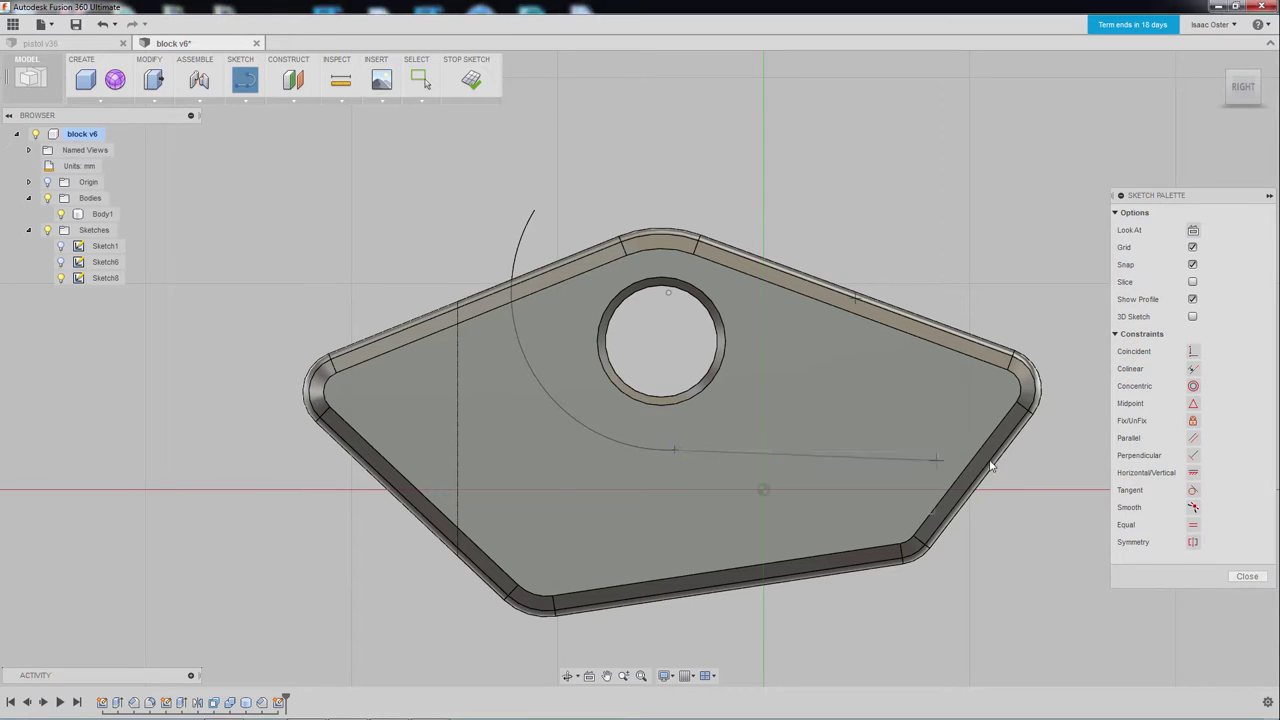
left_click(1072, 440)
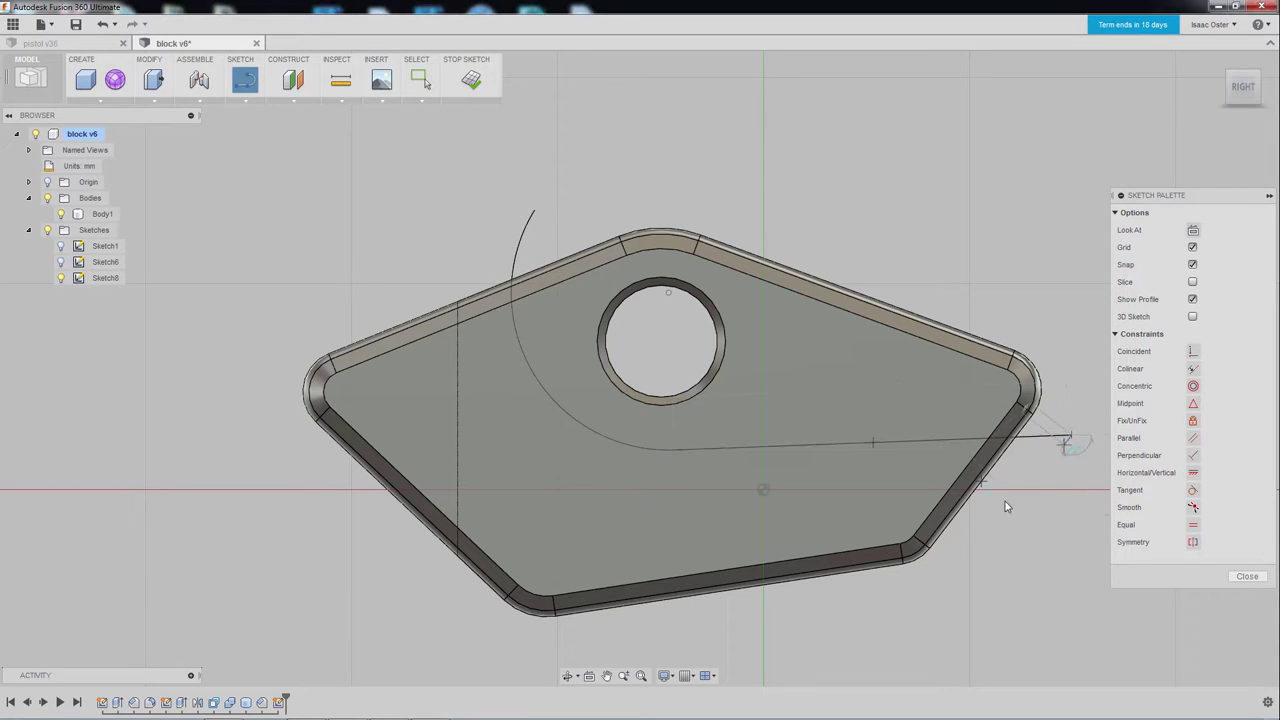
left_click_drag(646, 445, 1066, 455)
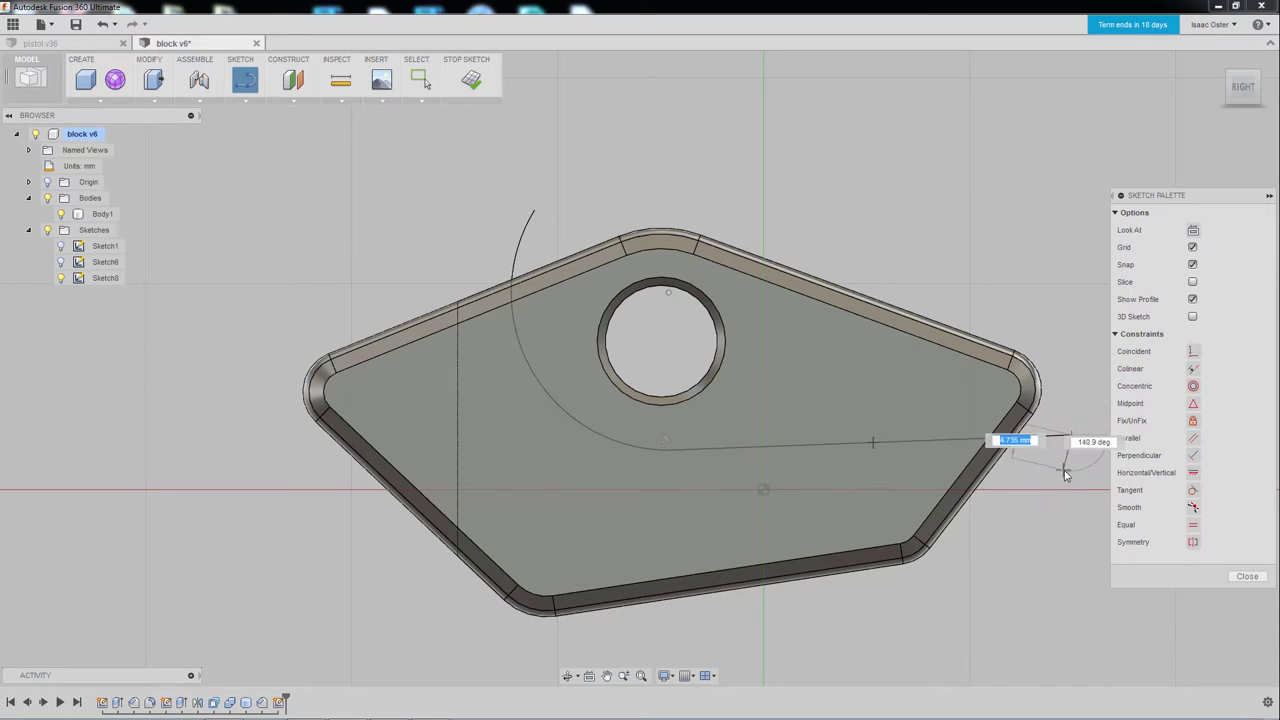
right_click(1041, 501)
left_click(1083, 502)
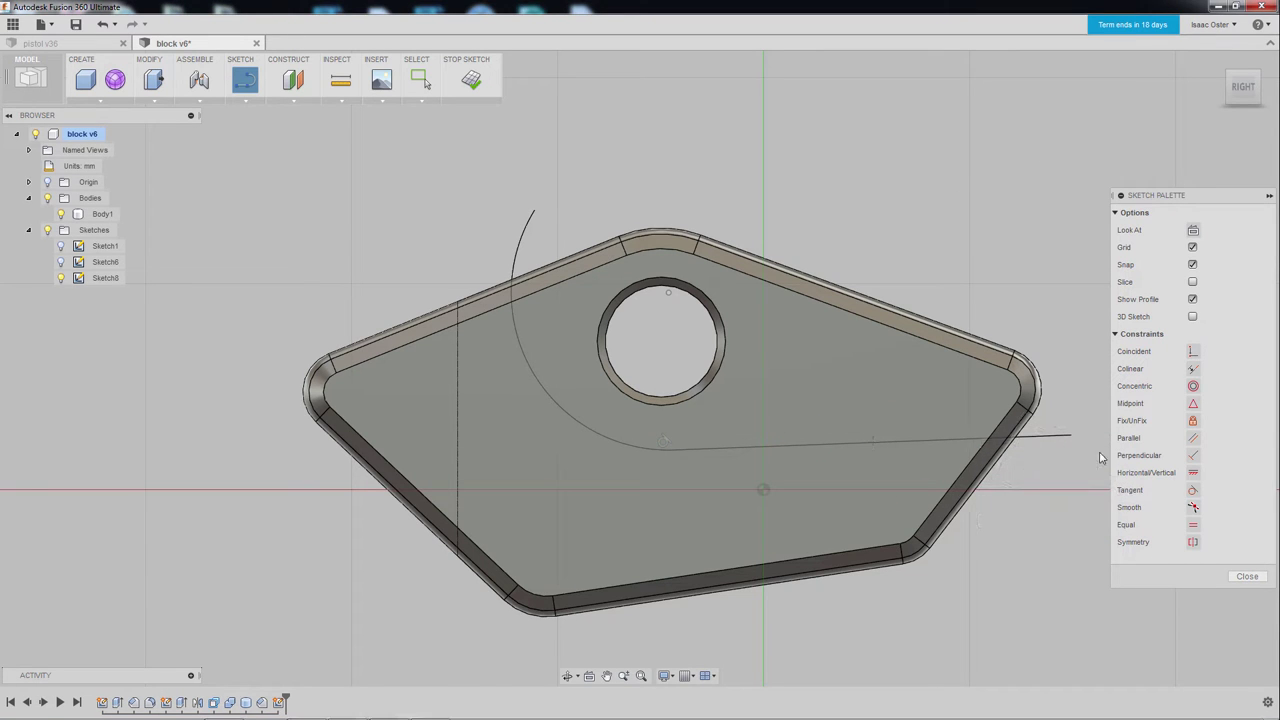
Constrain the line extending from the arc to horizontal and finish the sketch
left_click(591, 530)
scroll(669, 447, "down", 2)
scroll(672, 440, "up", 2)
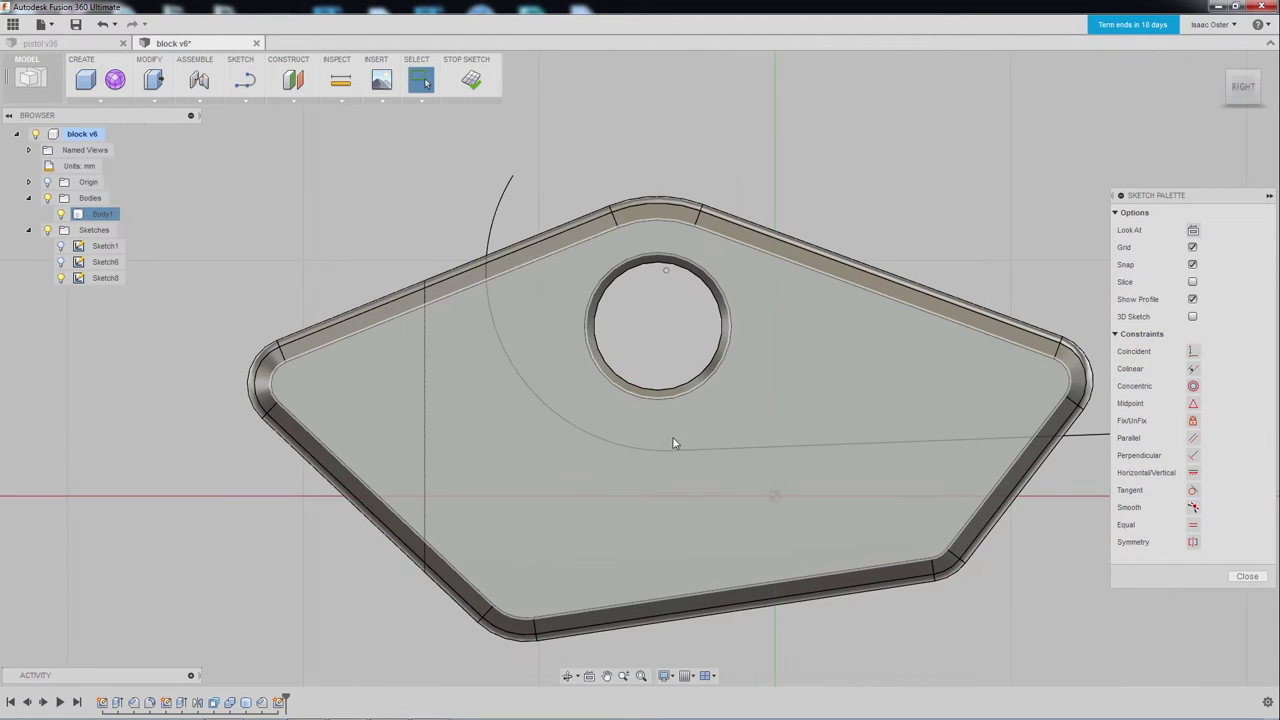
left_click(1063, 621)
middle_click_drag(1059, 610, 898, 604)
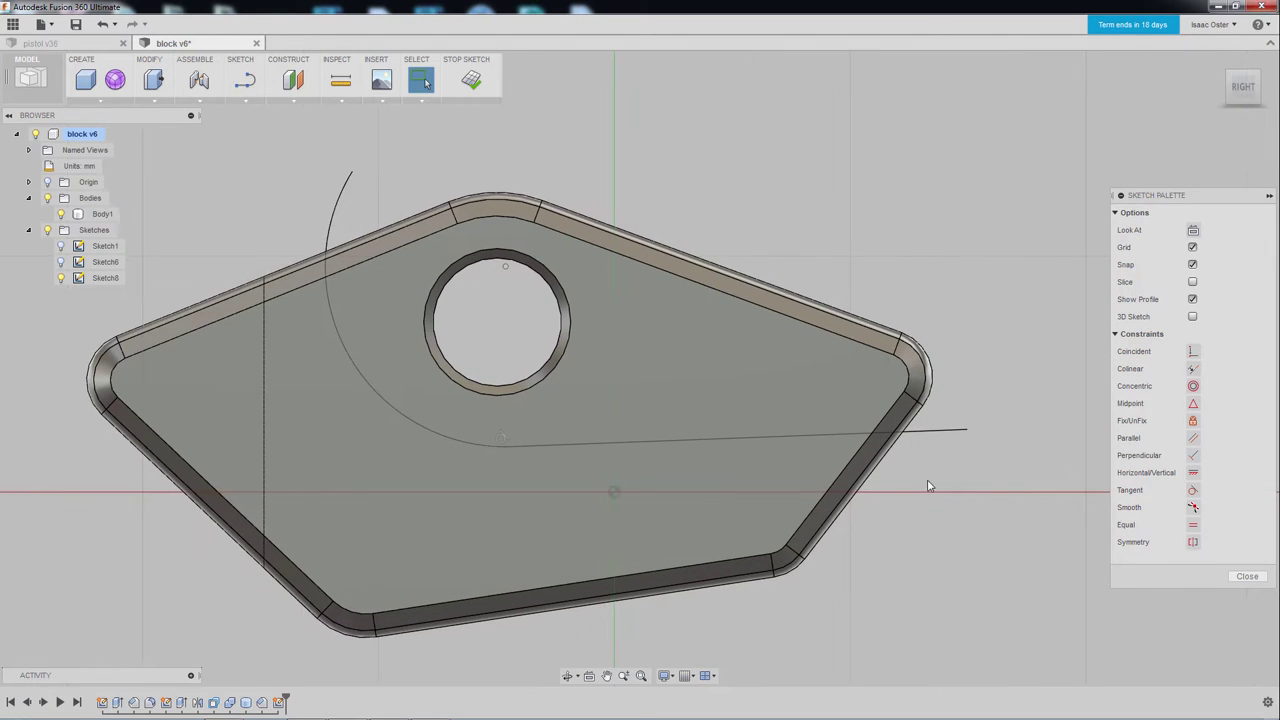
left_click(851, 464)
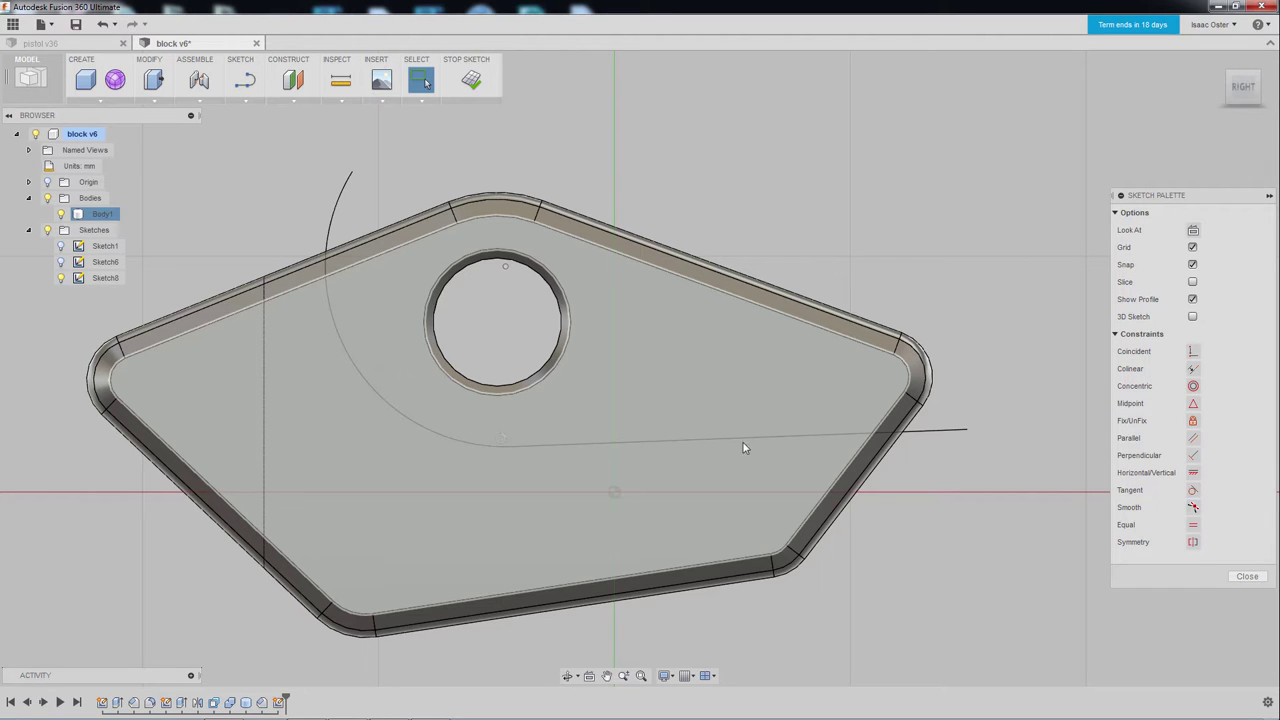
left_click(954, 437)
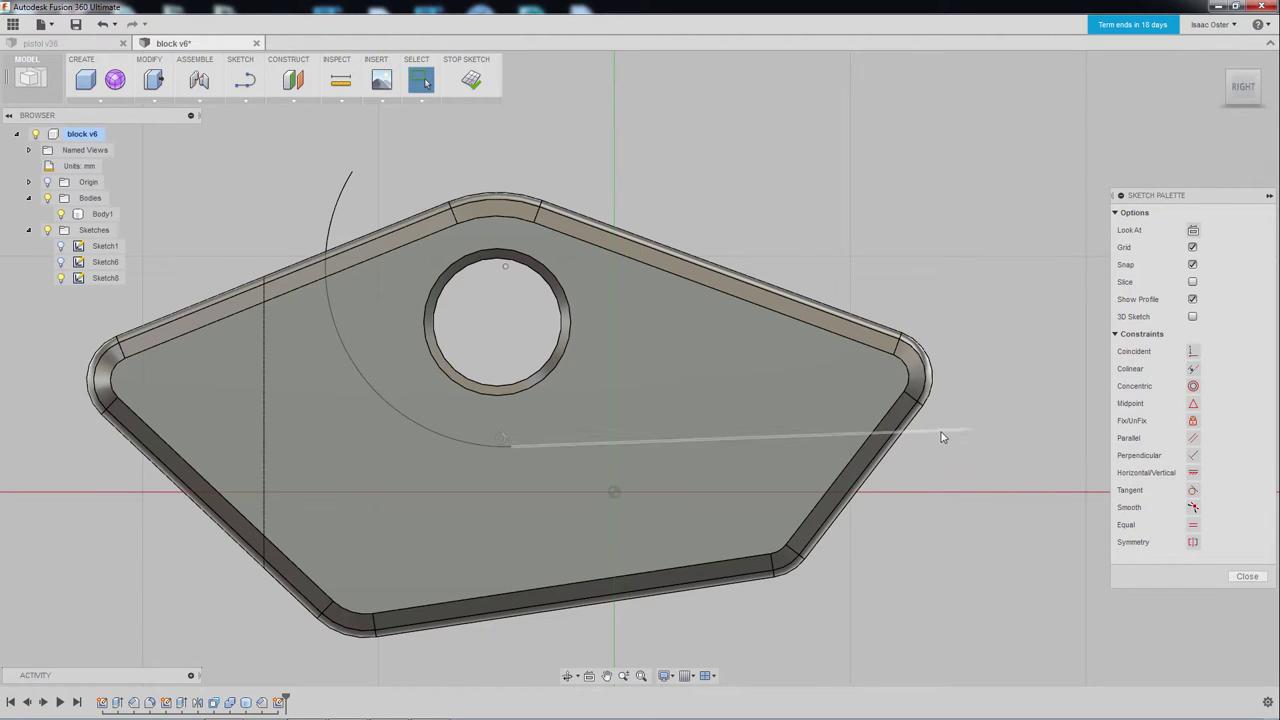
left_click(936, 433)
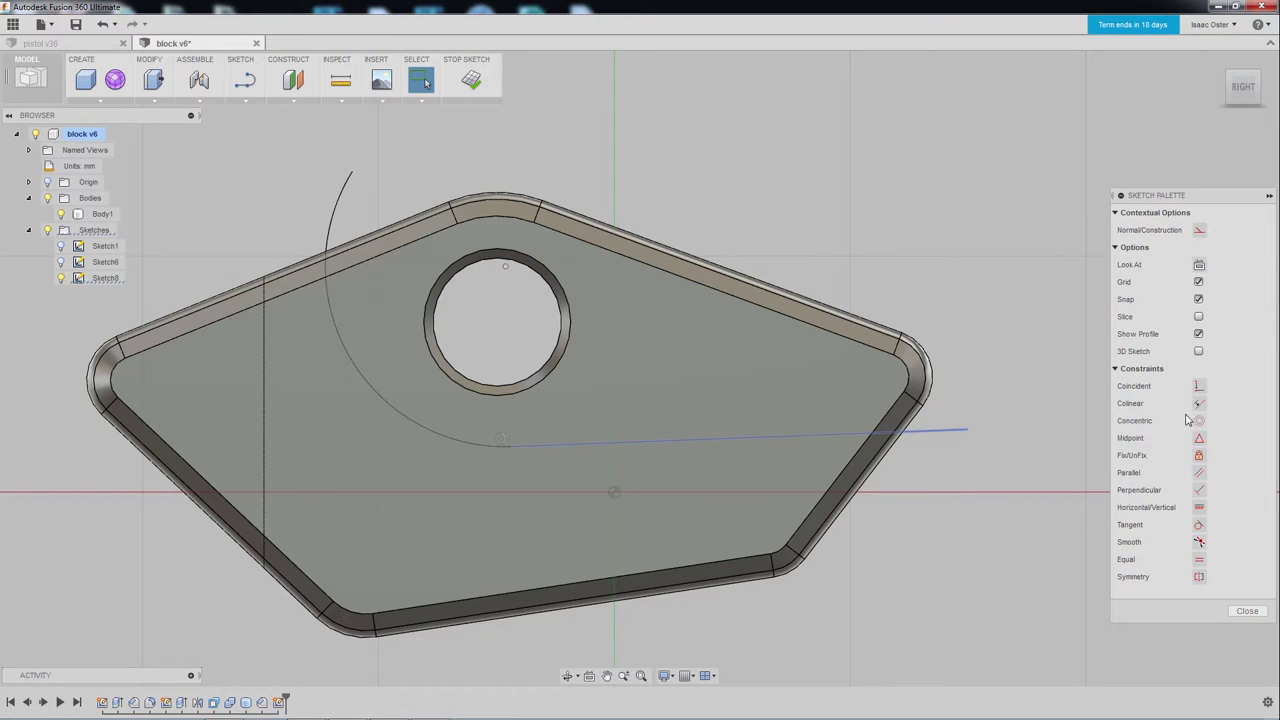
left_click(1199, 508)
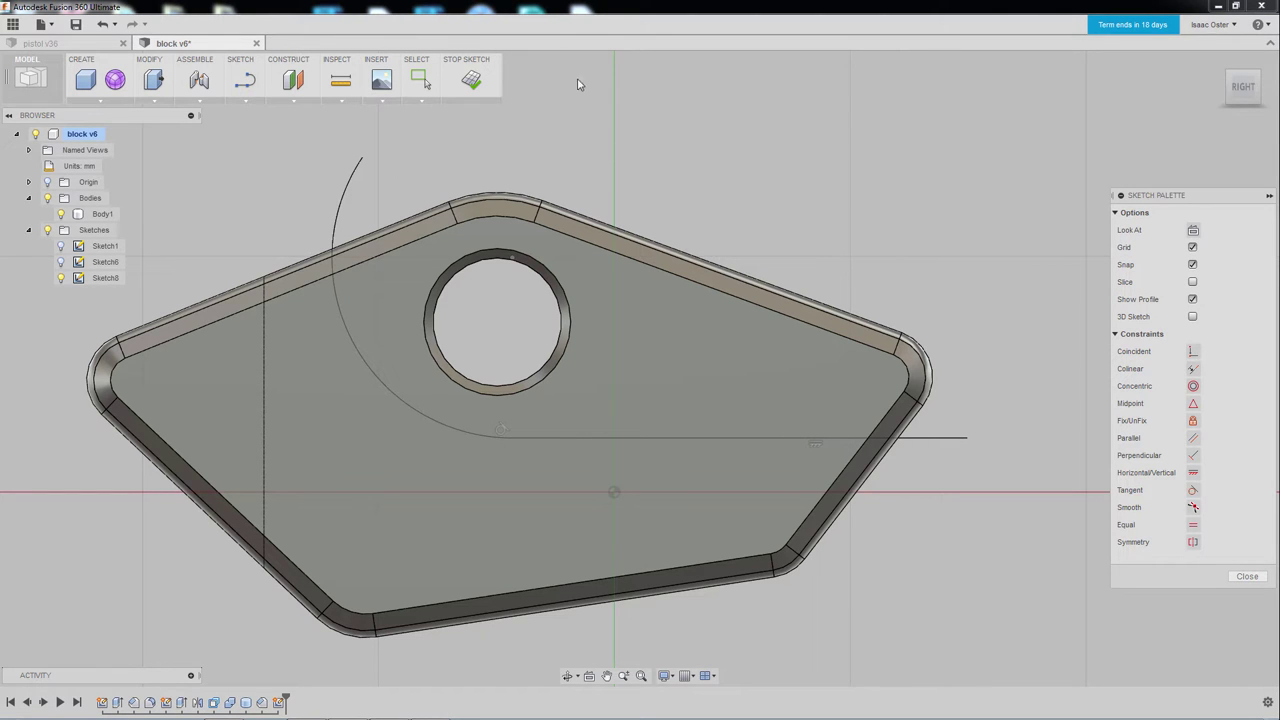
left_click(471, 81)
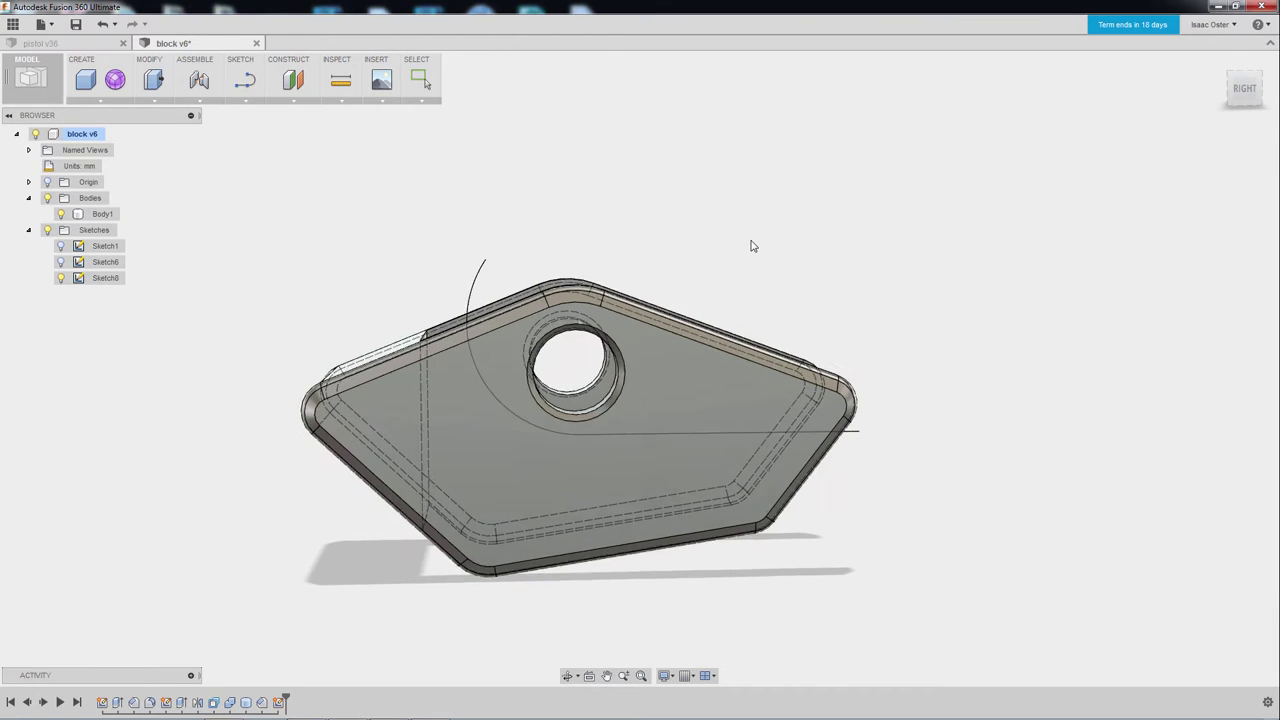
Split Body1 using the sketched arc-and-line path as the splitting tool, with Extend Splitting Tool enabled
middle_click_drag(752, 245, 785, 250, "shift")
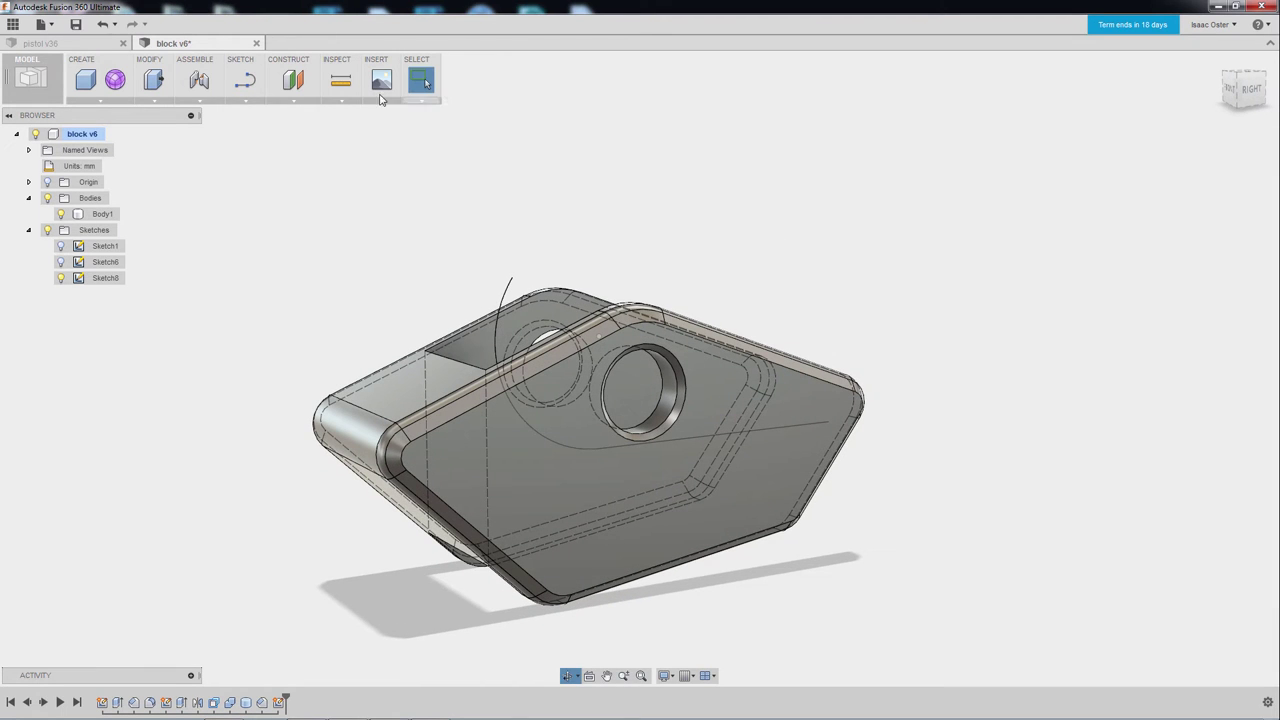
left_click(155, 99)
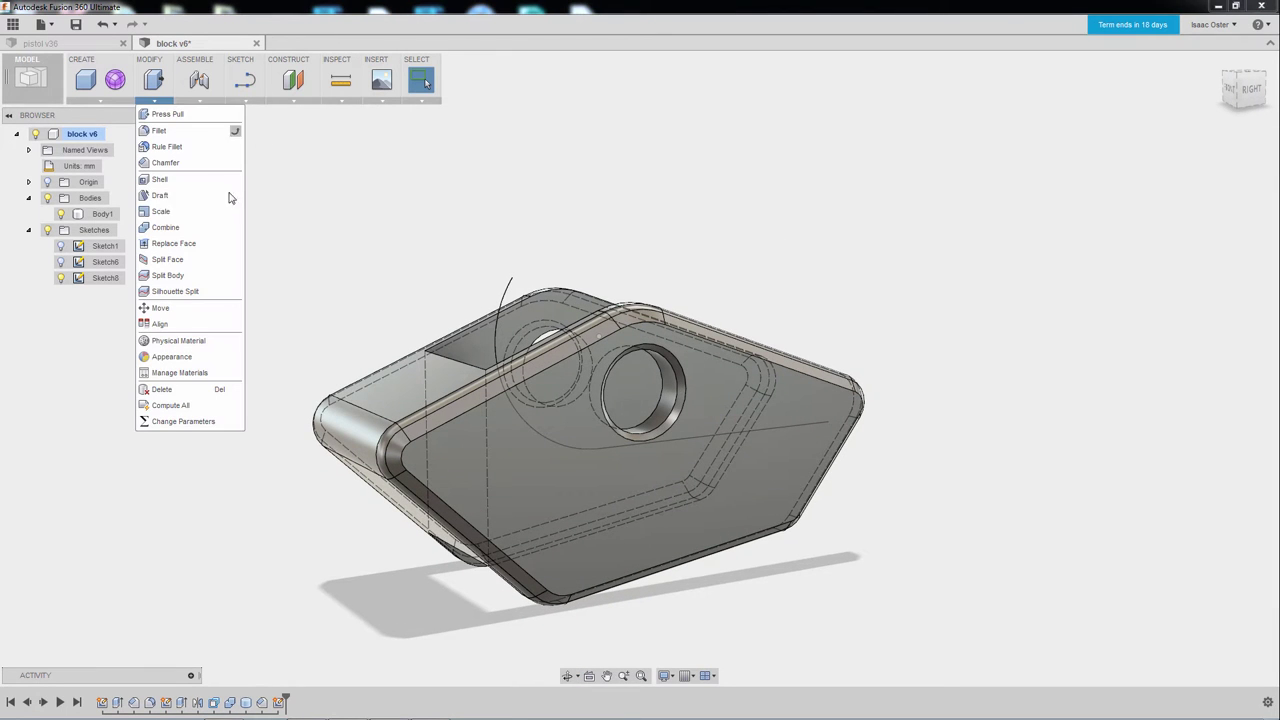
left_click(168, 275)
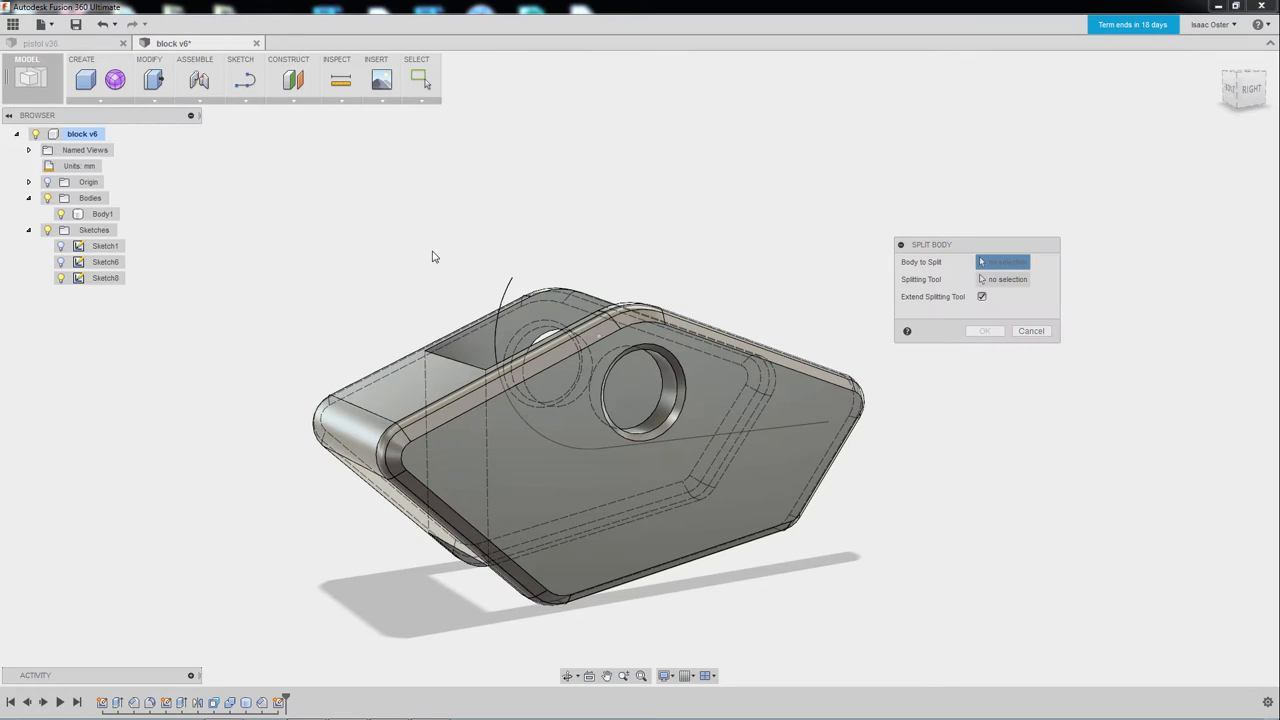
left_click(791, 446)
middle_click_drag(731, 311, 914, 290, "shift")
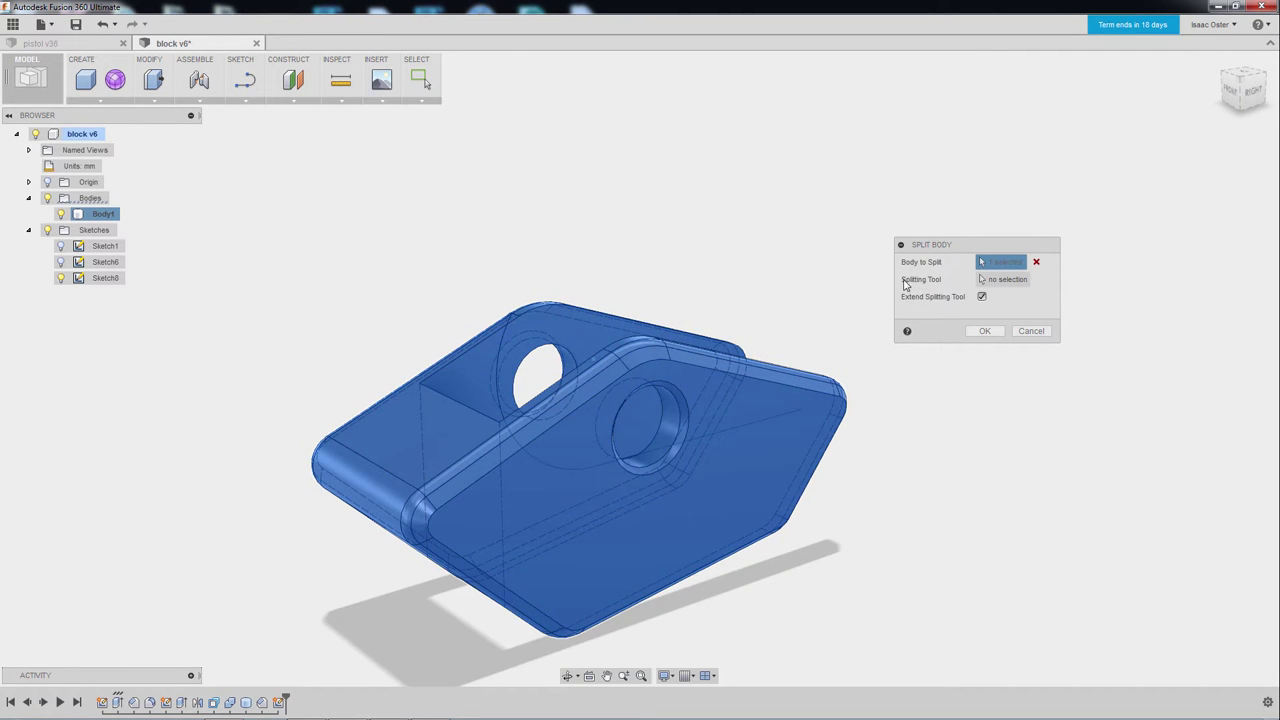
left_click(904, 284)
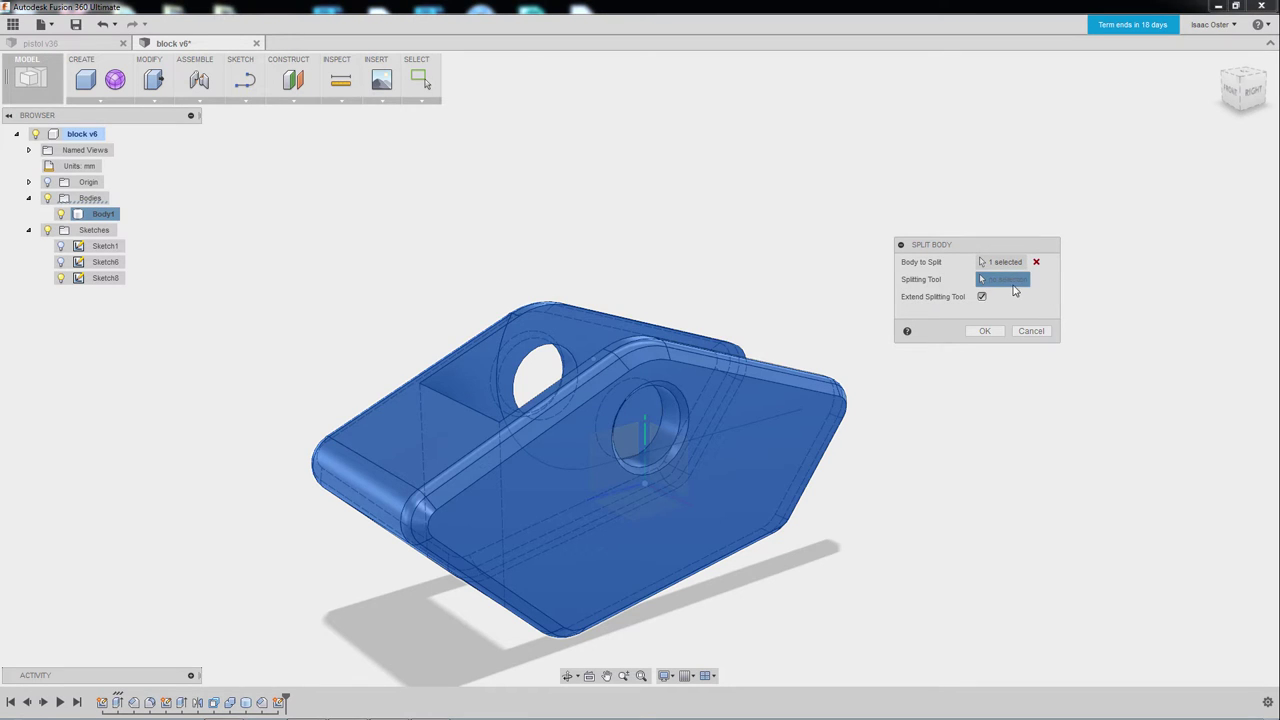
mouse_move(570, 303)
middle_mouse_down("shift")
mouse_move(577, 246)
mouse_move(563, 234)
mouse_move(525, 283)
middle_mouse_up("shift")
left_click(479, 310)
mouse_move(320, 277)
middle_mouse_down("shift")
mouse_move(197, 223)
mouse_move(133, 220)
mouse_move(266, 209)
mouse_move(266, 223)
middle_mouse_up("shift")
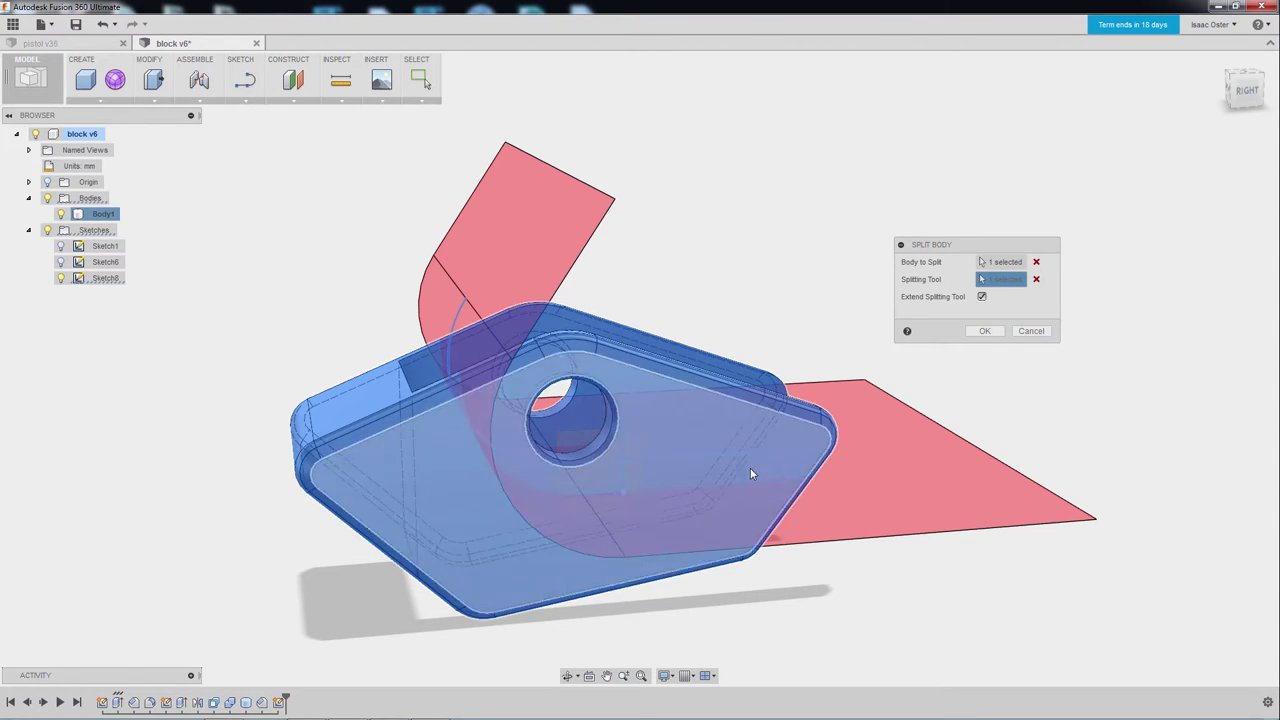
left_click(983, 331)
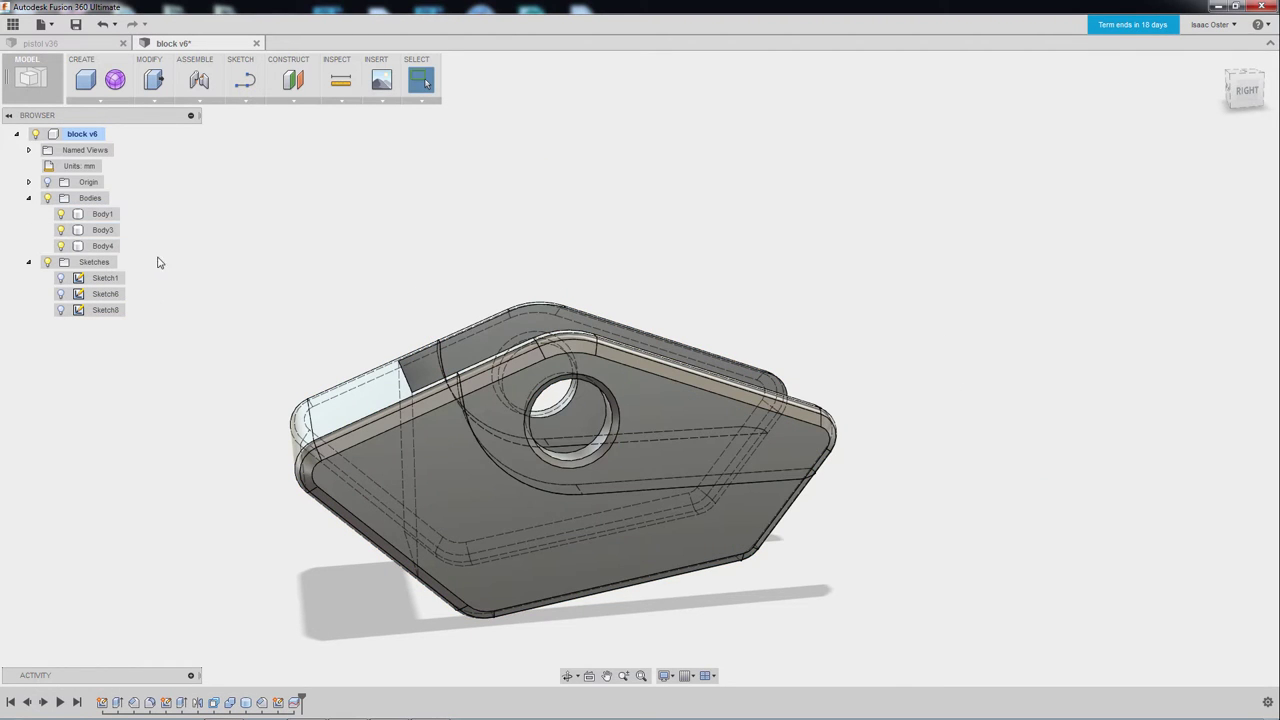
Examine Body1, Body3 and Body4 individually and inspect the split lines around the block from several angles
left_click(104, 214)
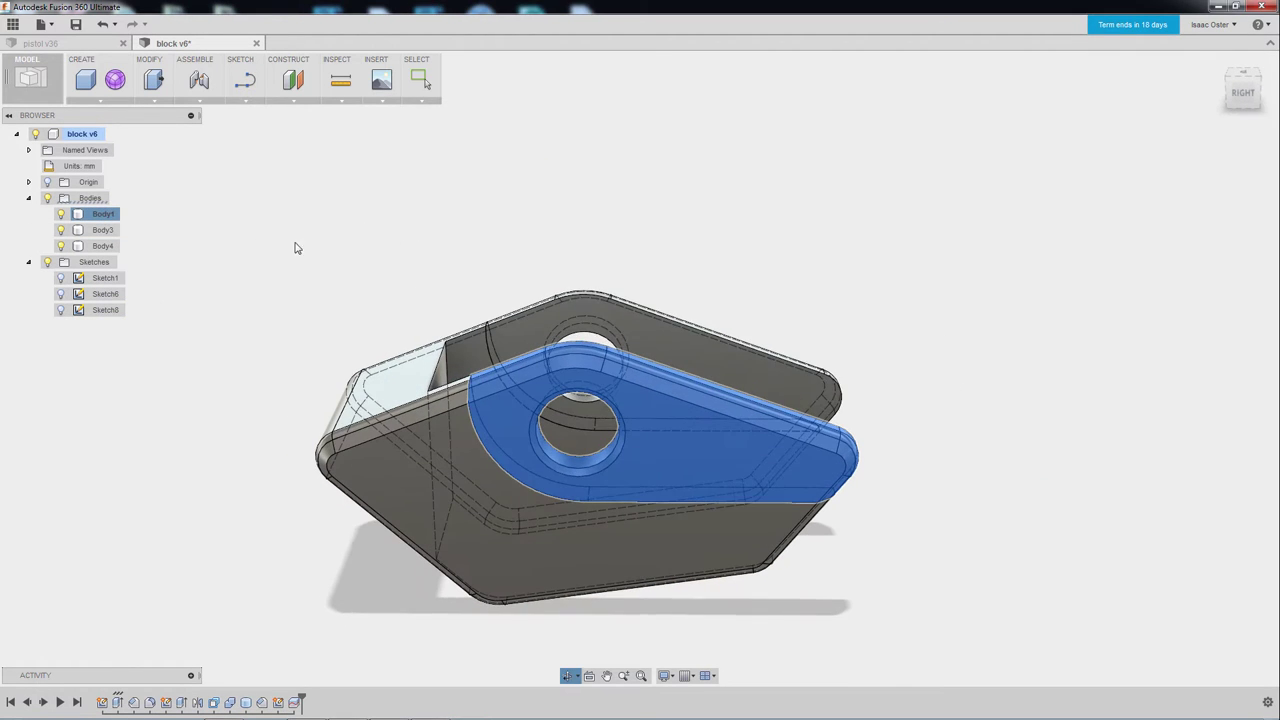
left_click(104, 230)
middle_click_drag(340, 252, 403, 260, "shift")
left_click(109, 246)
key("Escape")
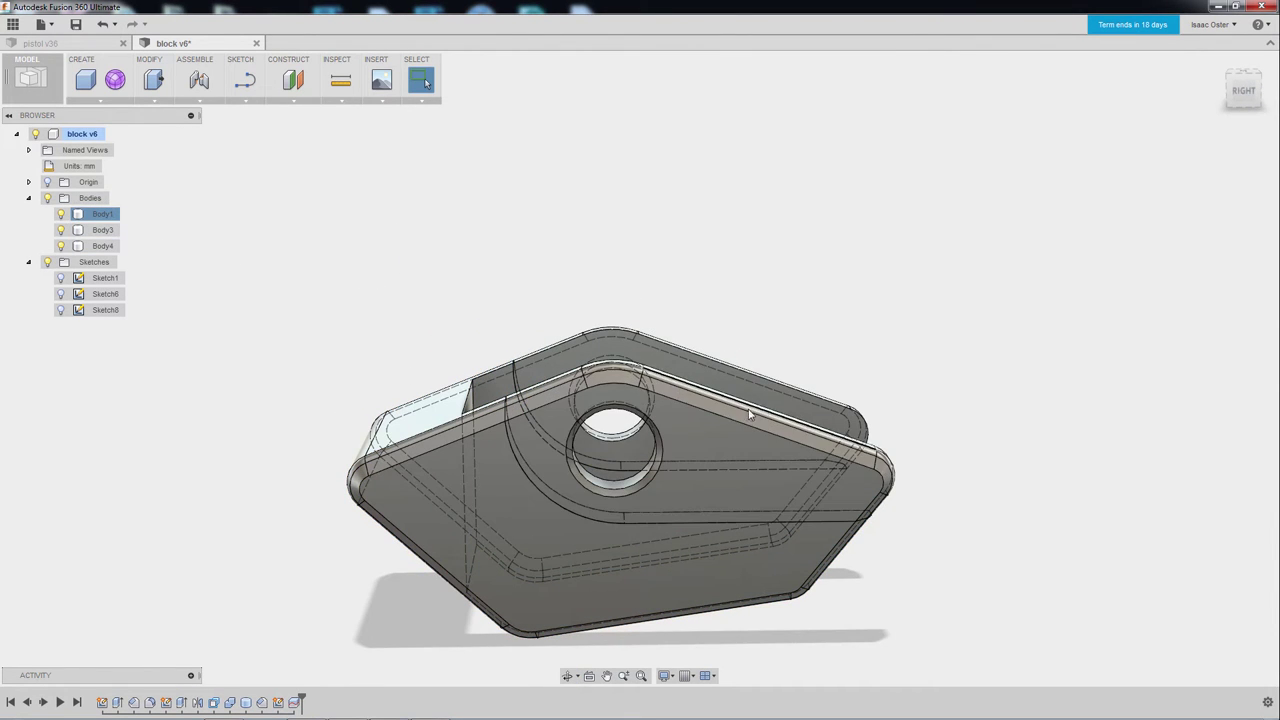
middle_click_drag(889, 492, 1109, 419, "shift")
middle_click_drag(937, 274, 993, 276, "shift")
key("Escape")
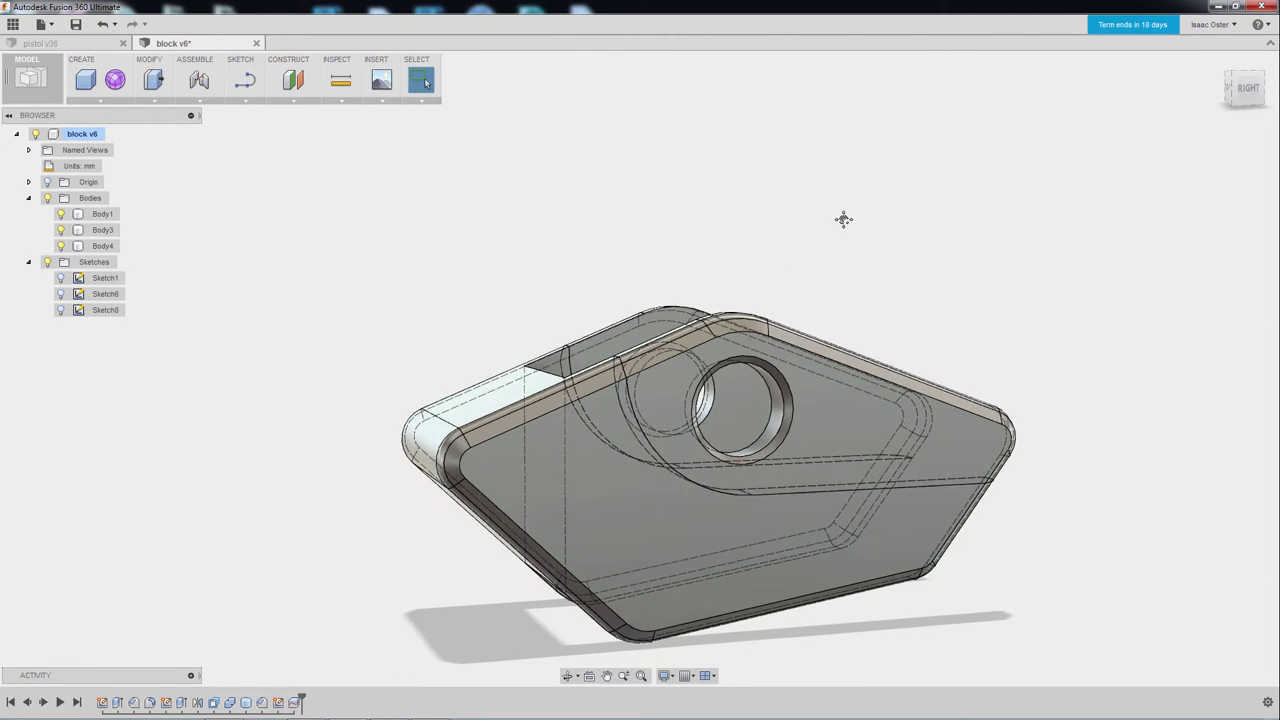
middle_click_drag(843, 214, 777, 181)
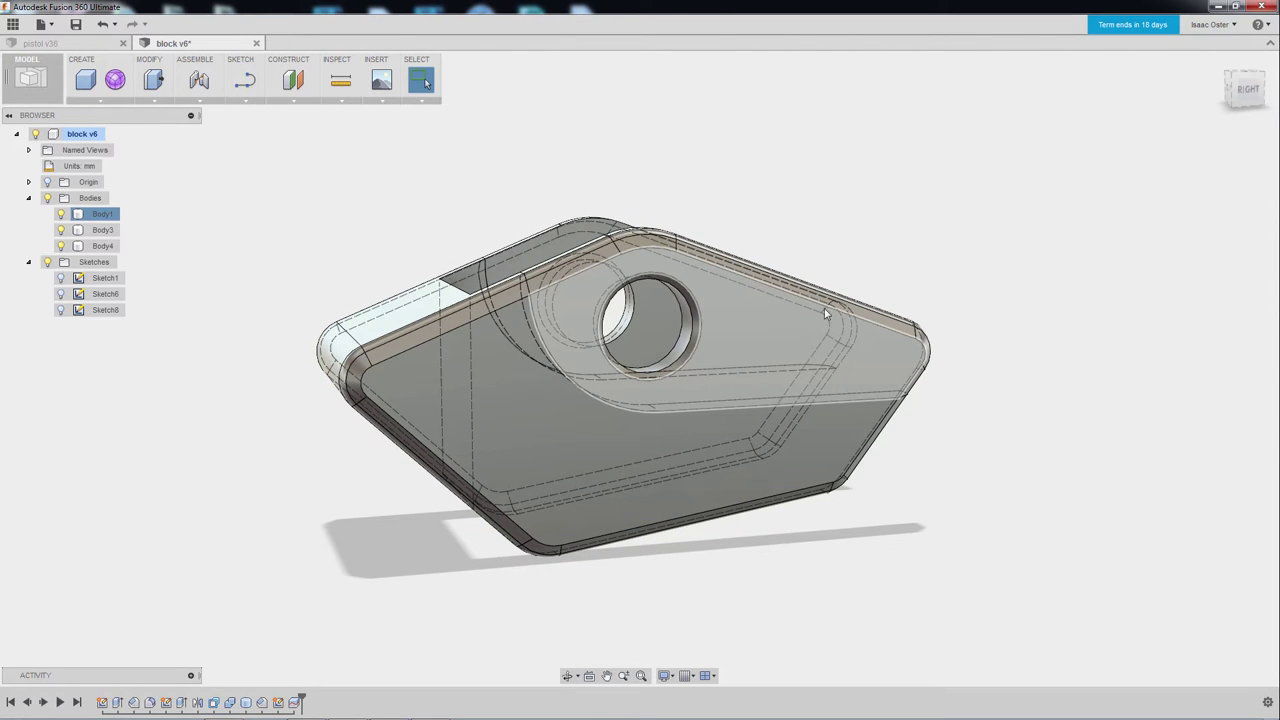
middle_click_drag(871, 220, 909, 214, "shift")
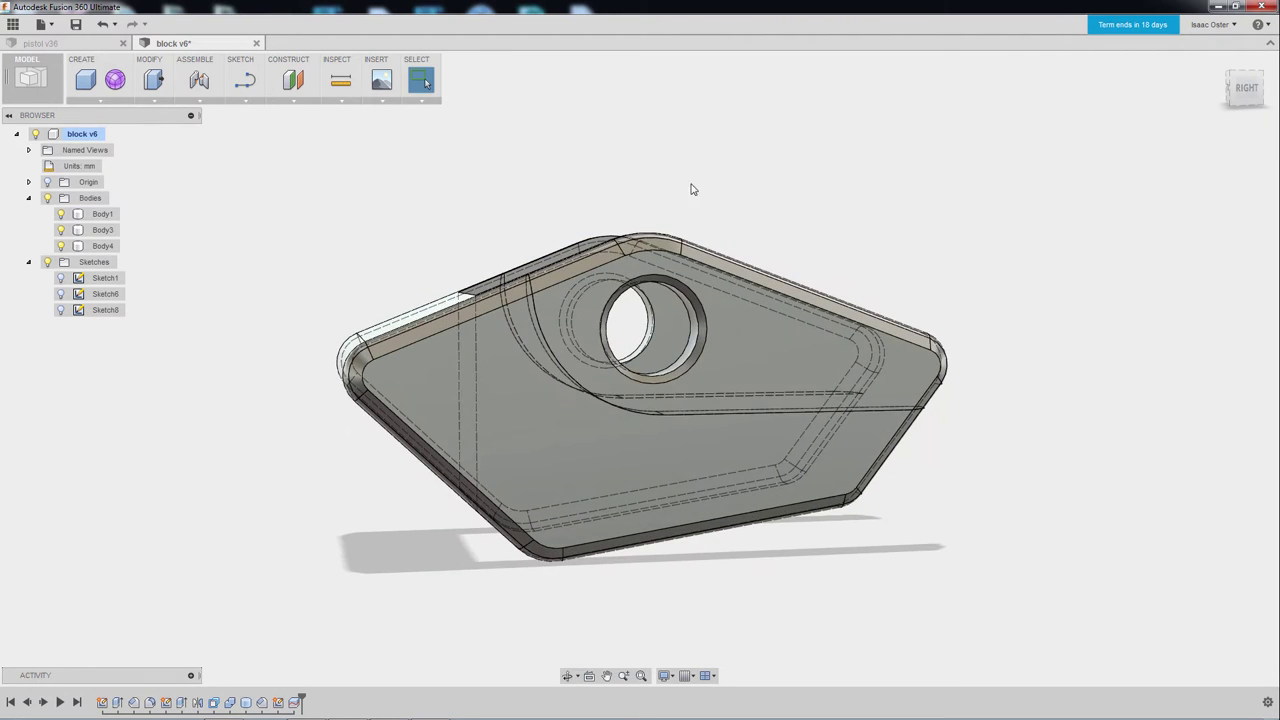
middle_click_drag(799, 193, 839, 207, "shift")
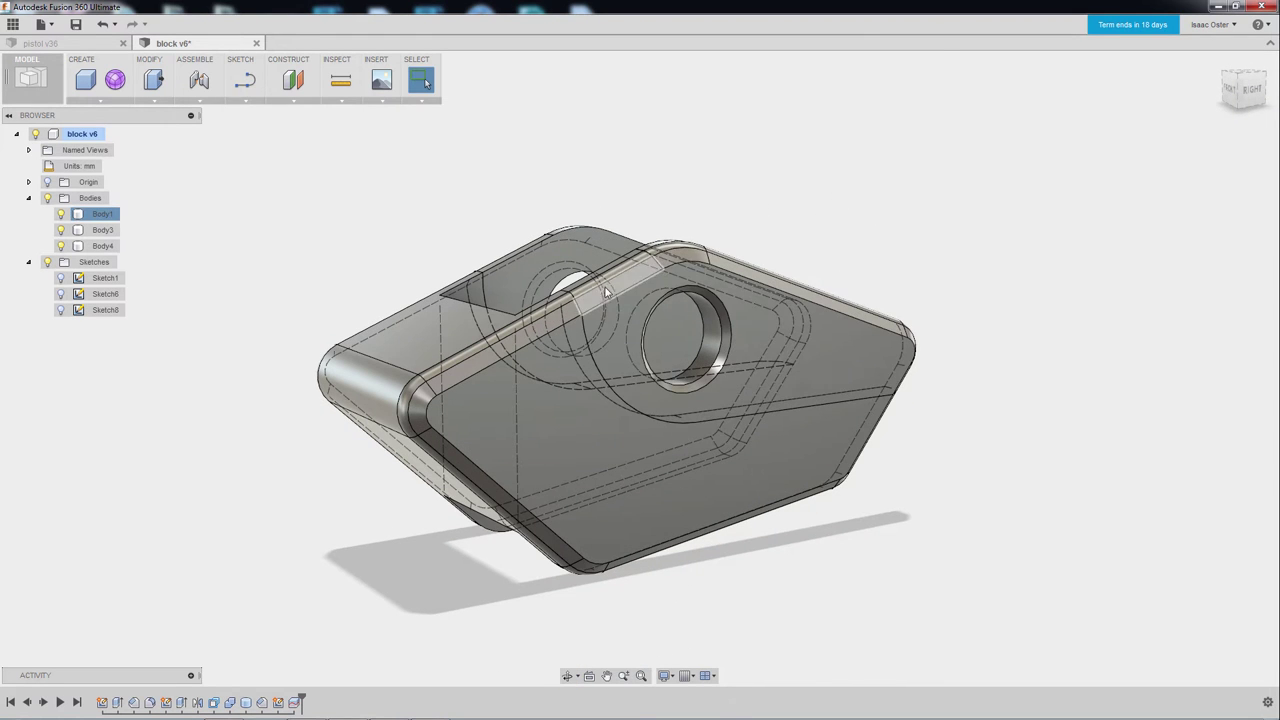
Scale Body1, the near upper piece around the hole, uniformly by a factor of 0.83
left_click(108, 217)
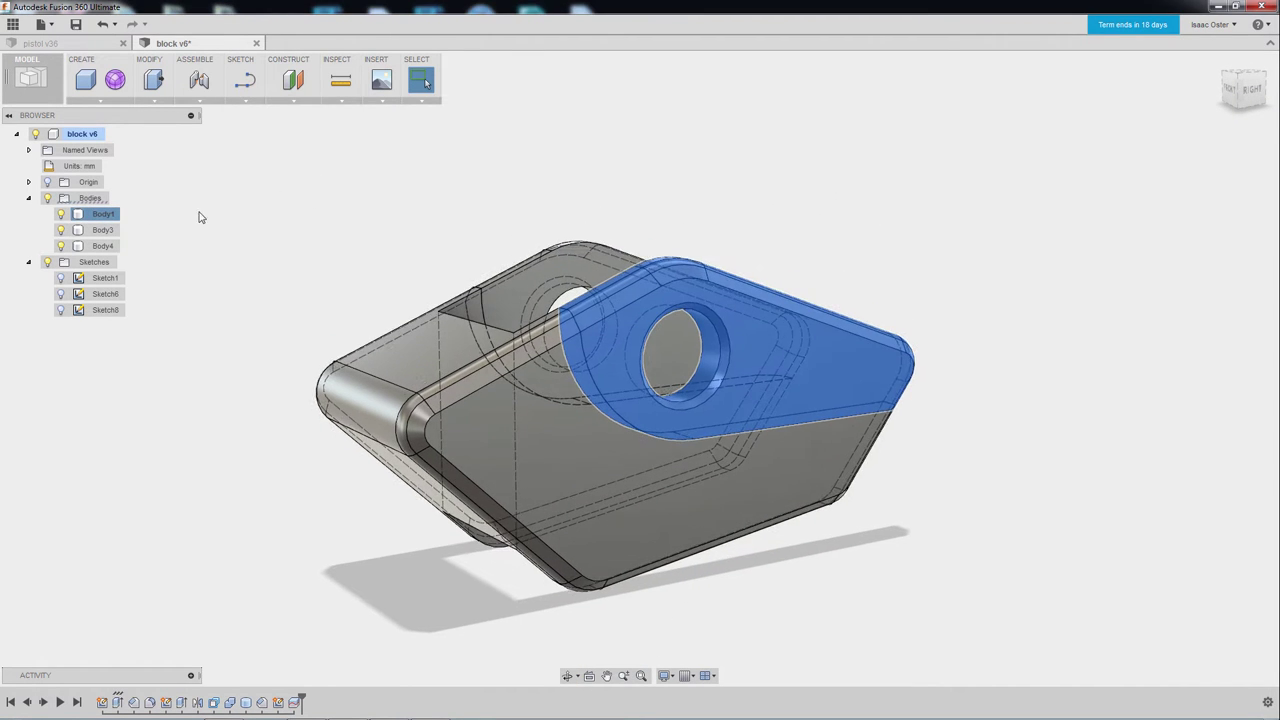
middle_click_drag(484, 240, 771, 277, "shift")
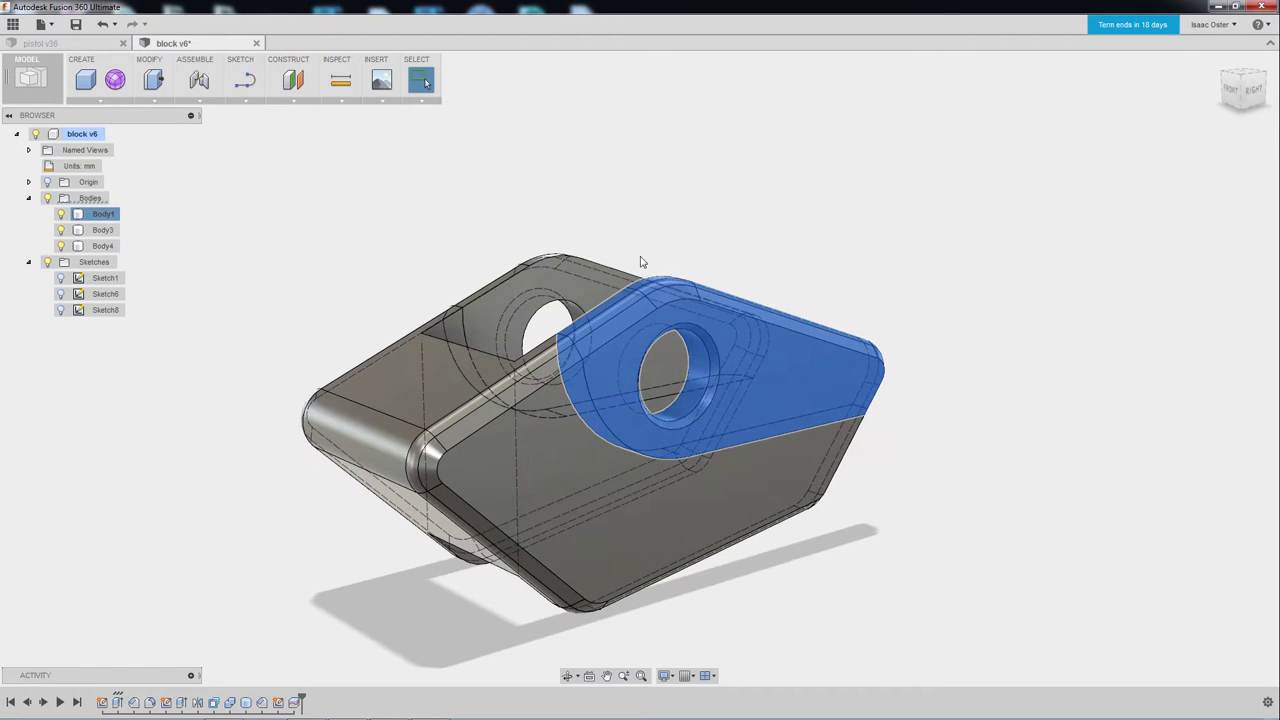
right_click(806, 362)
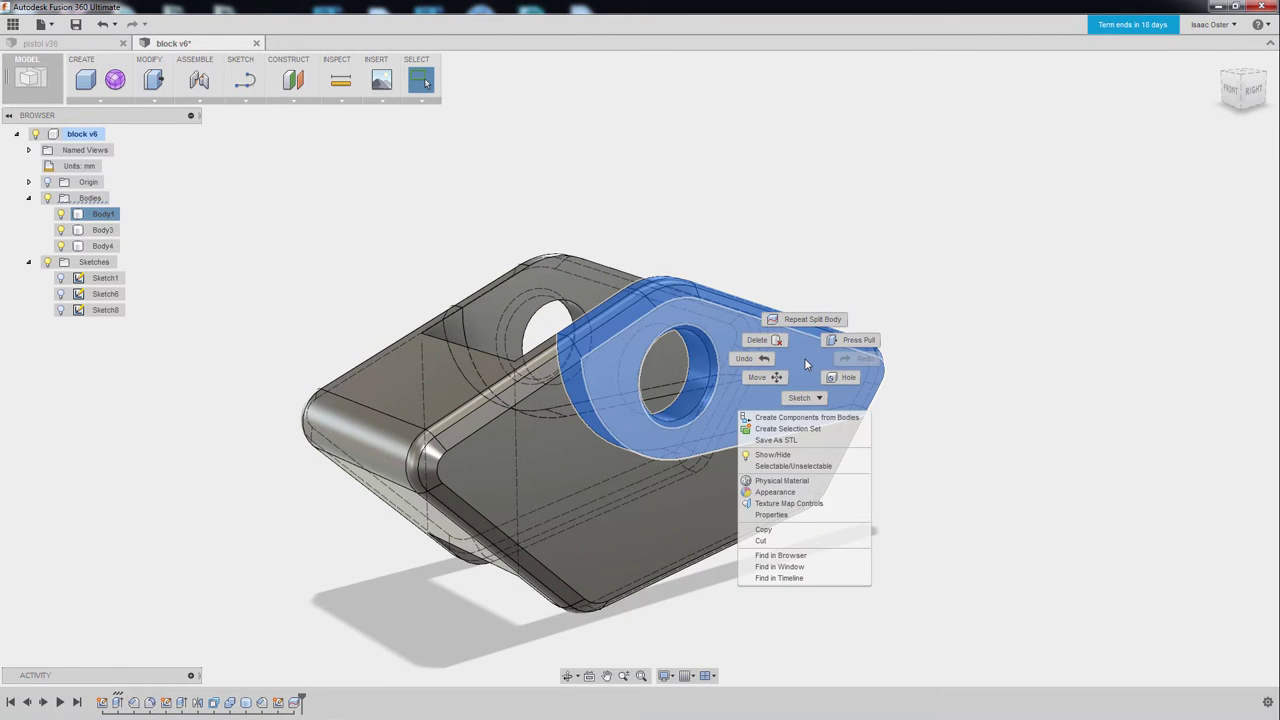
left_click(154, 101)
left_click(154, 101)
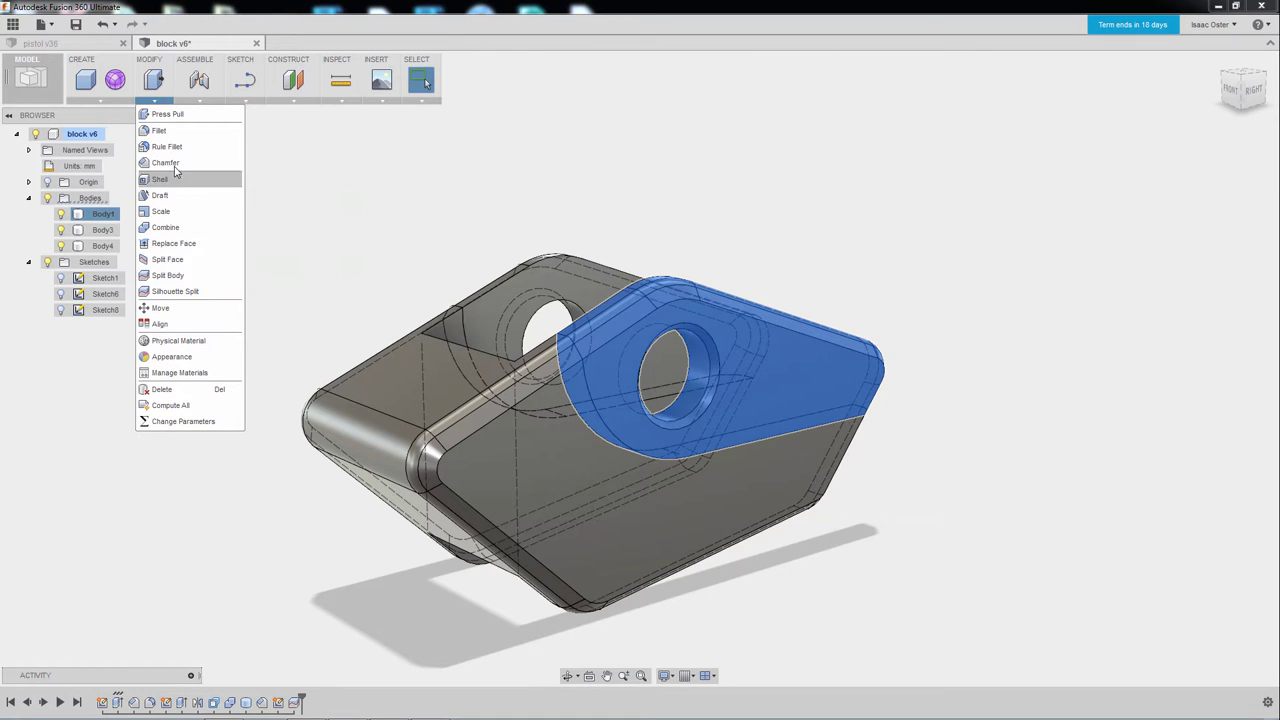
left_click(192, 218)
middle_click_drag(817, 240, 780, 335, "shift")
left_click_drag(731, 309, 706, 318)
middle_click_drag(729, 268, 727, 275)
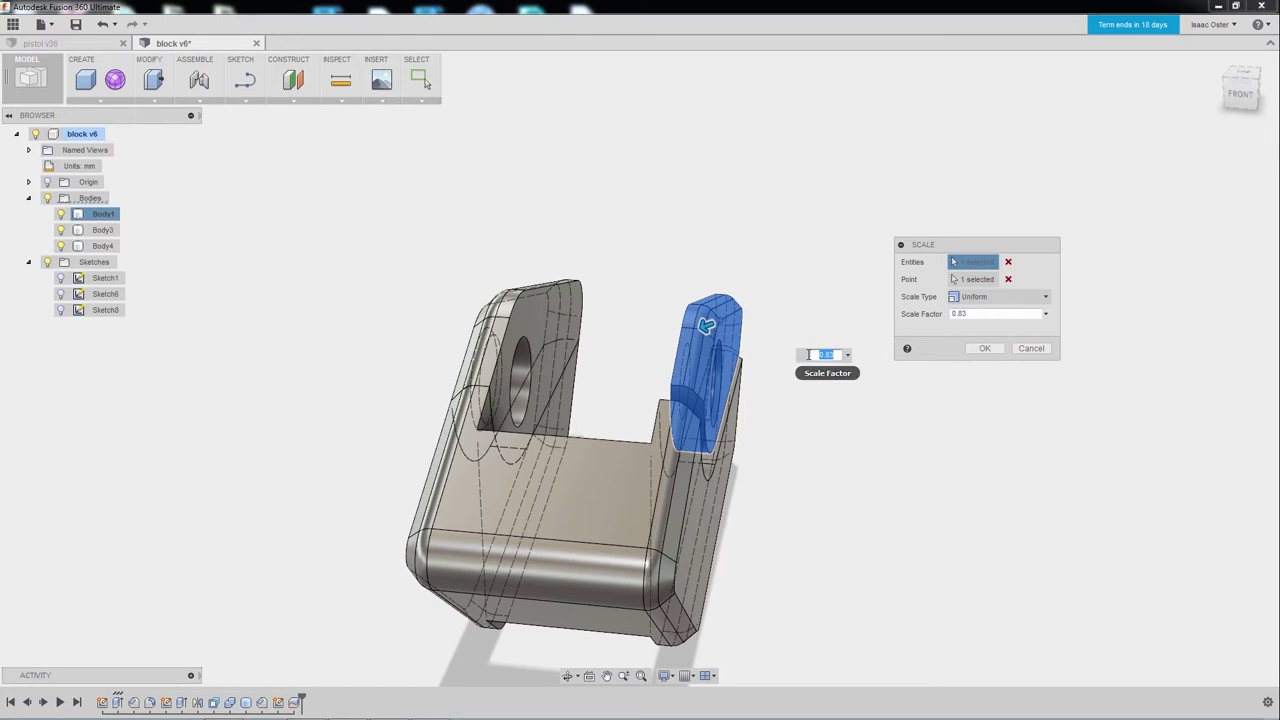
key("Return")
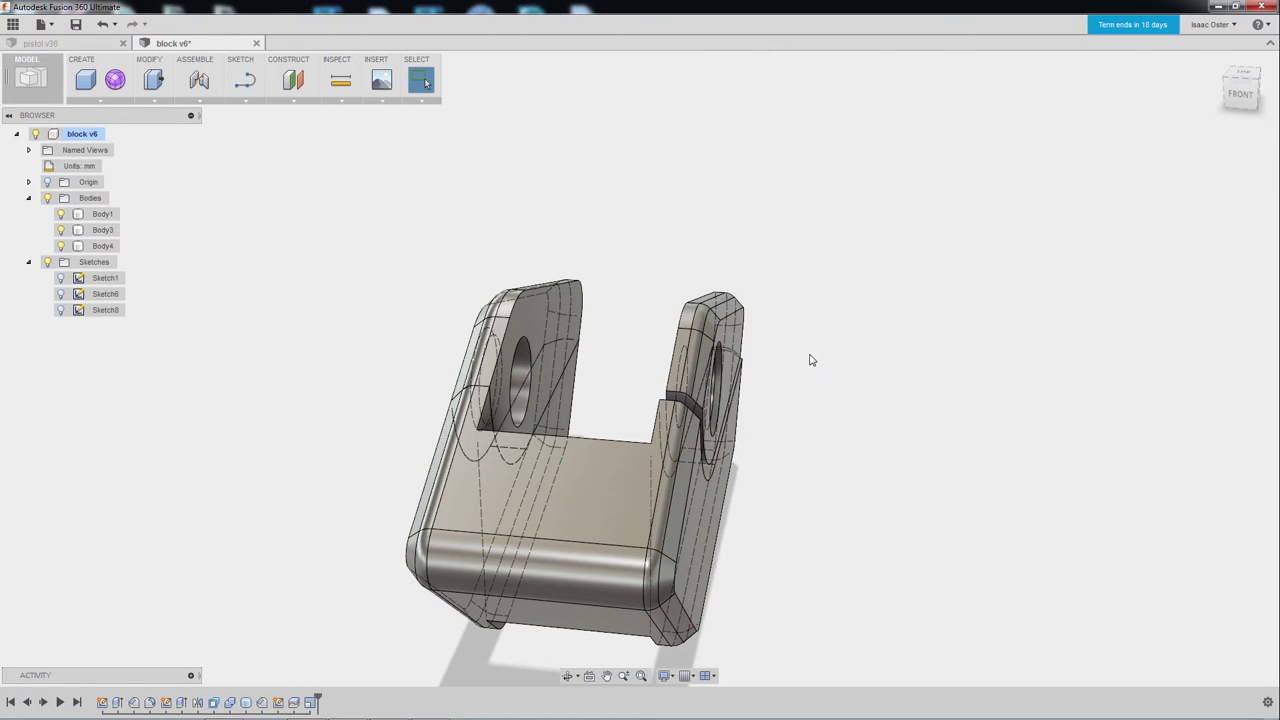
Scale Body3, the opposite upper piece, uniformly to match the already scaled Body1
left_click(101, 230)
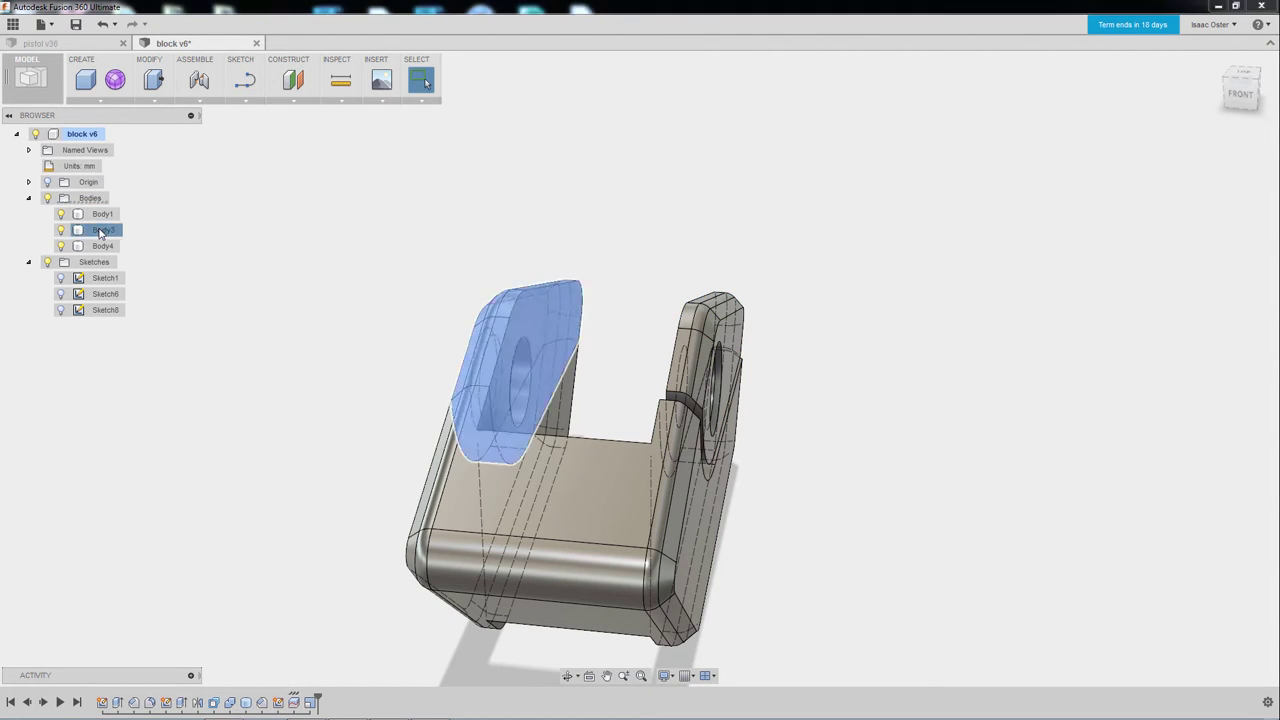
left_click(153, 101)
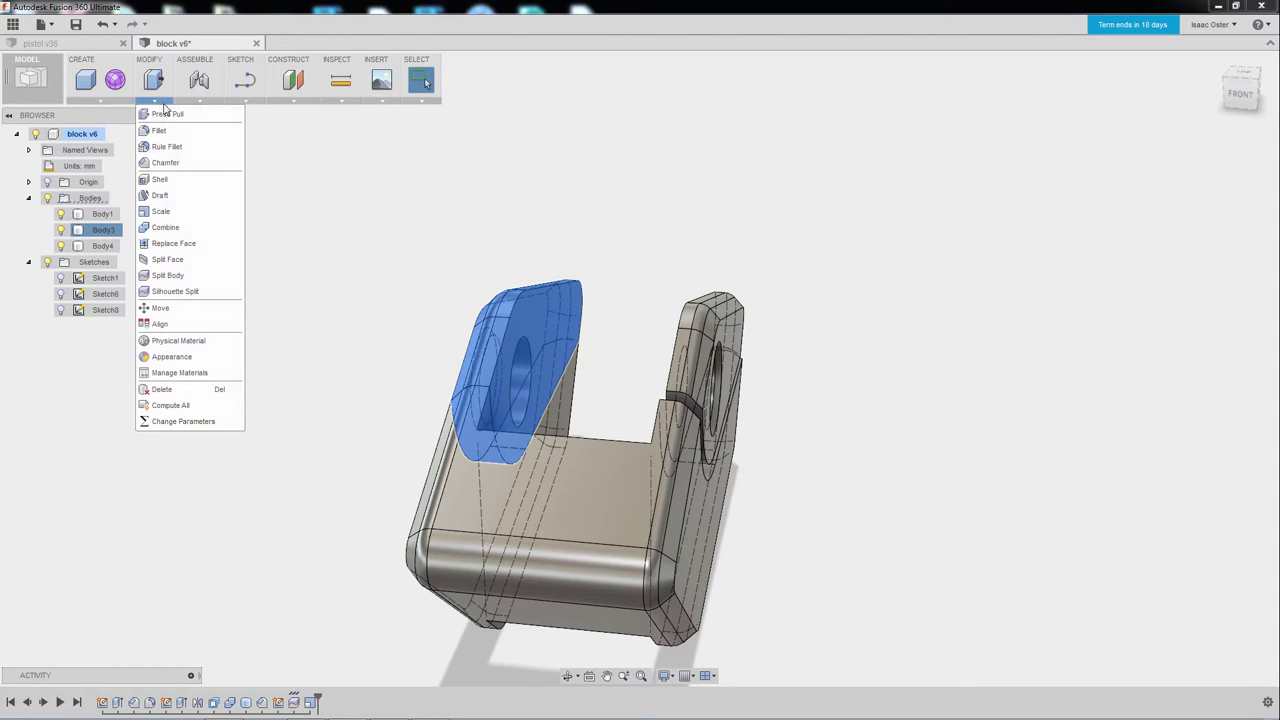
left_click(170, 209)
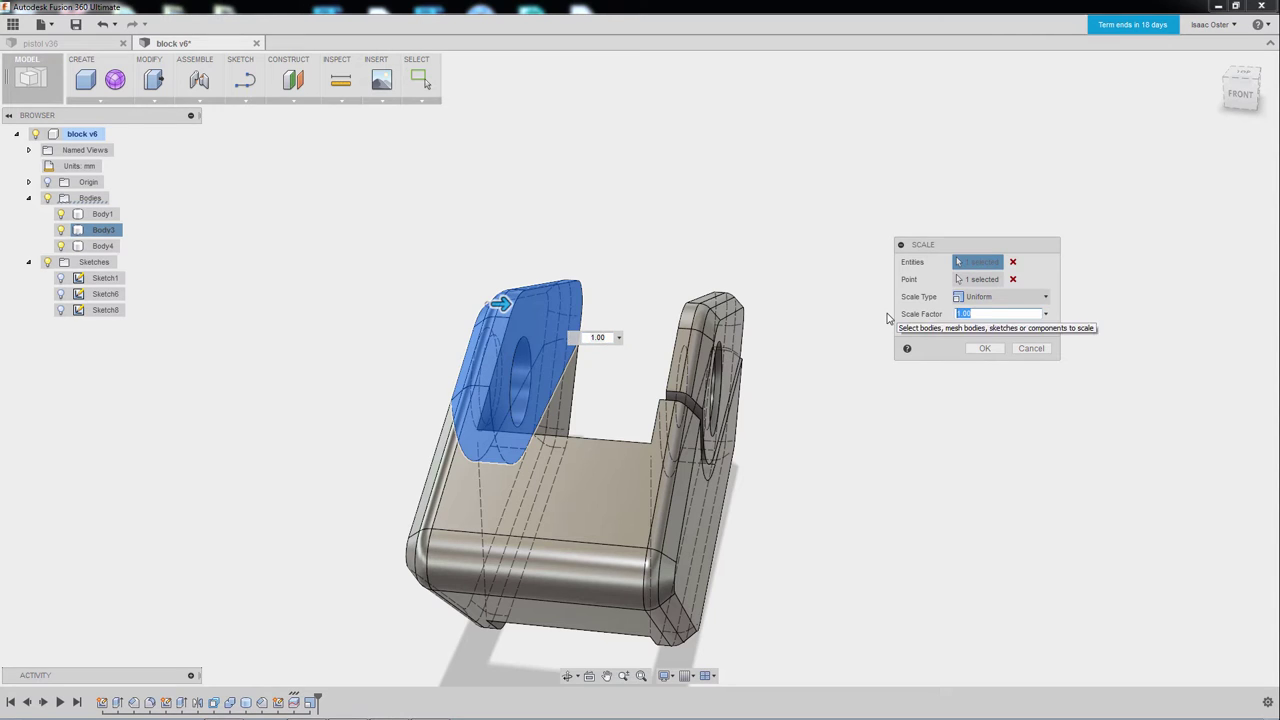
key("Return")
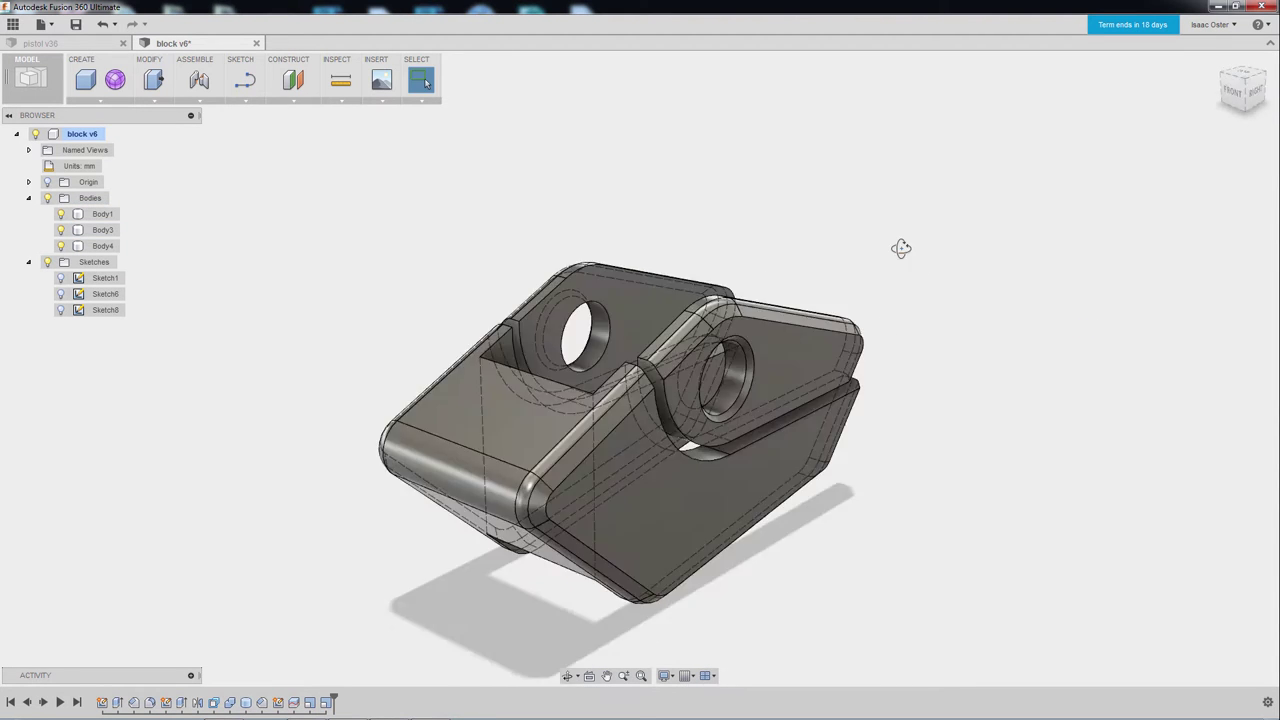
Move Body1 and Body3 together about -5.55 mm in Y and 4.66 mm in Z, closing the gap to the main block
middle_click_drag(900, 247, 694, 250, "shift")
left_click(102, 214)
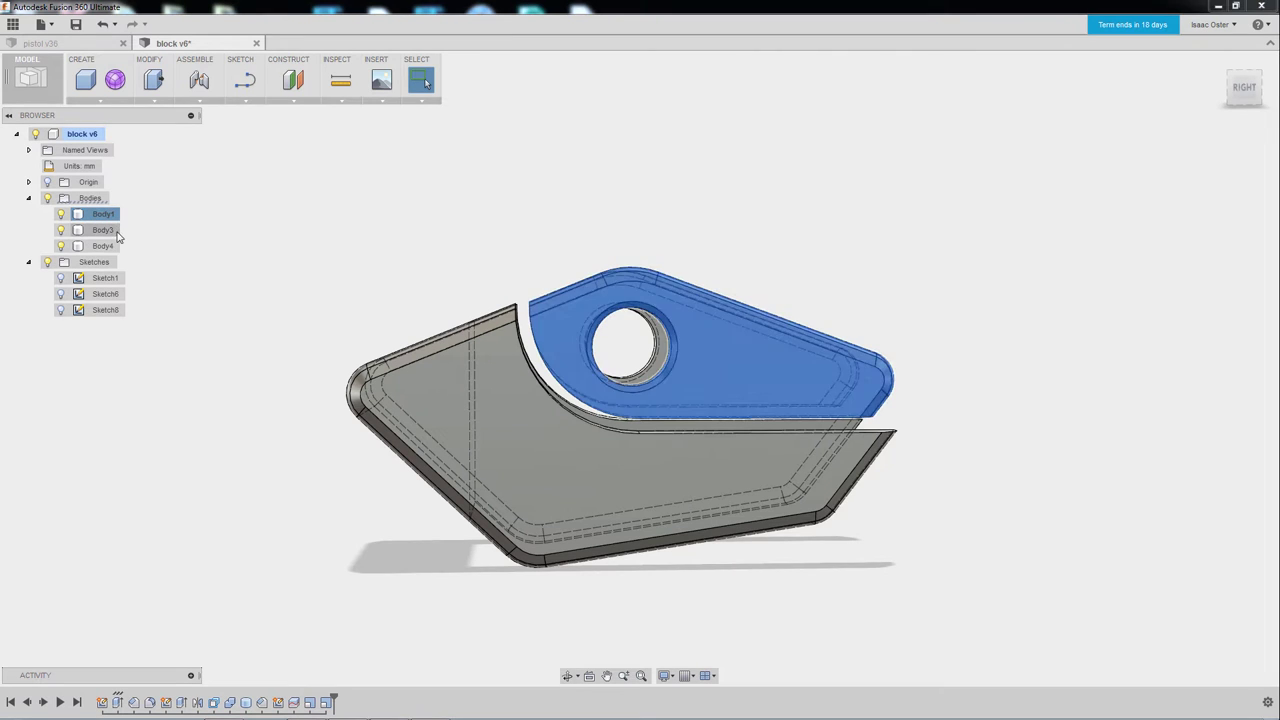
left_click(106, 230, "ctrl")
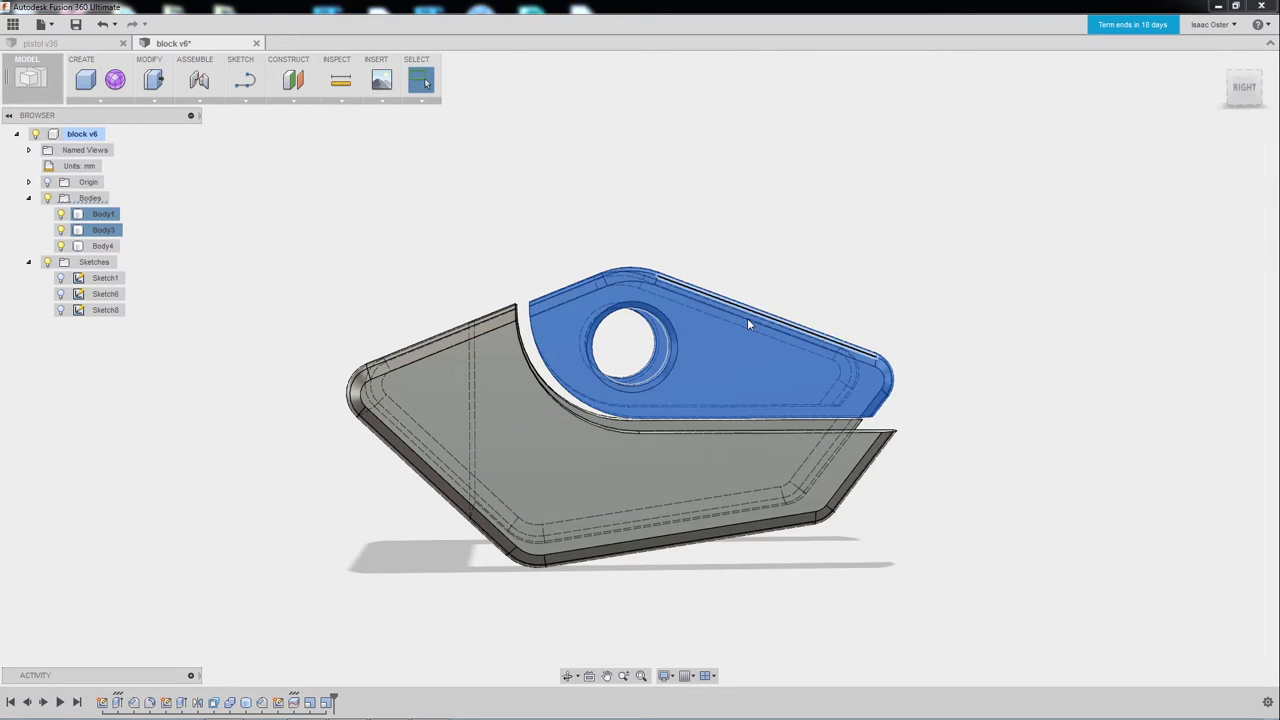
right_click(712, 335)
left_click(672, 354)
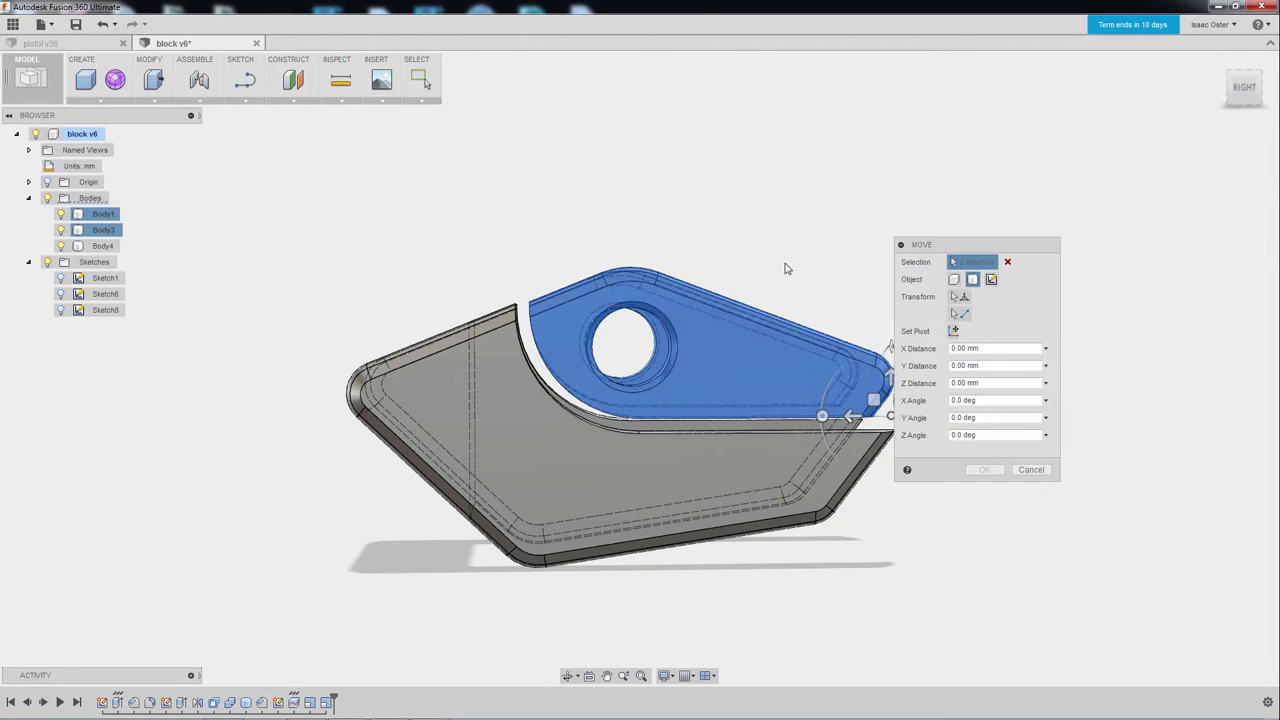
middle_click_drag(800, 169, 700, 165)
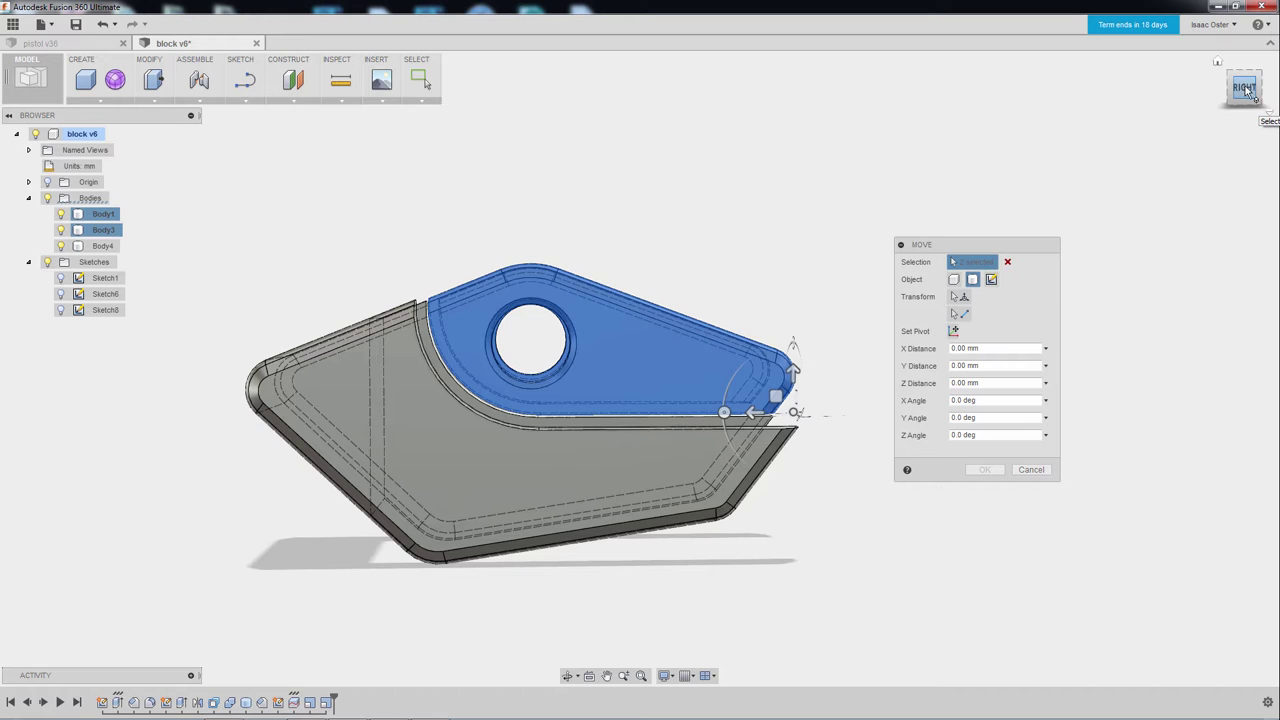
left_click(1244, 89)
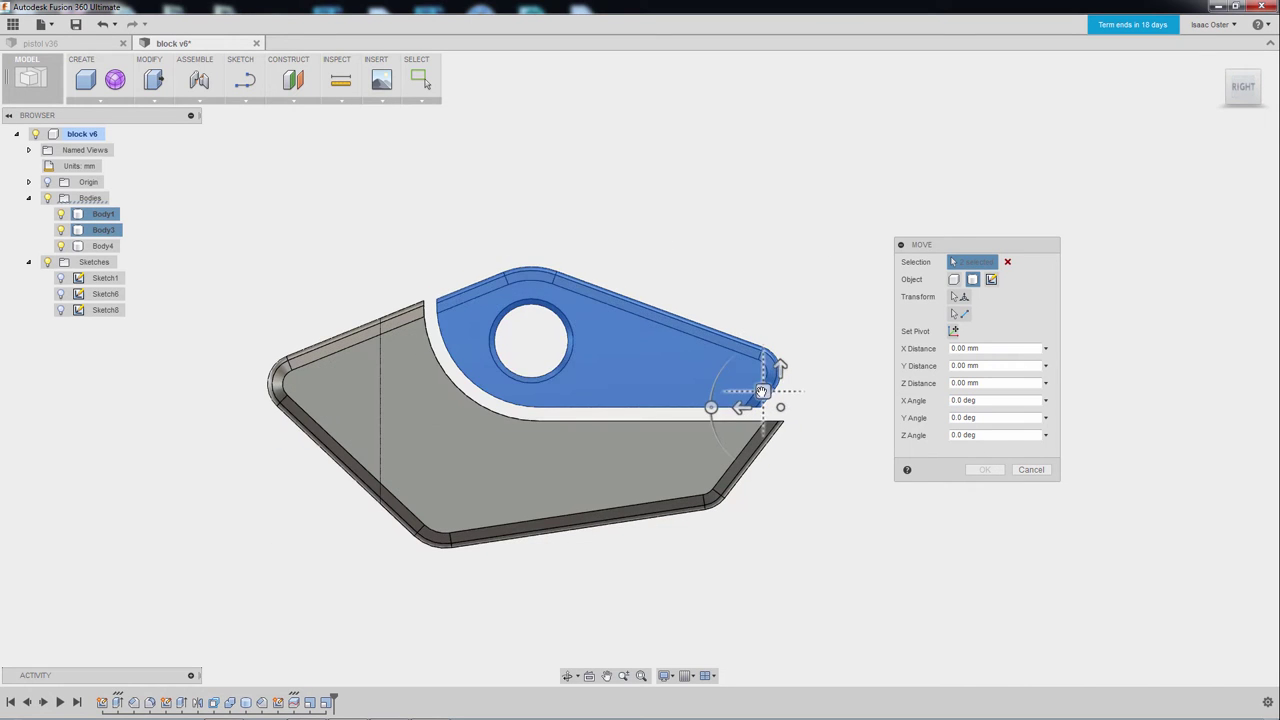
left_click_drag(762, 392, 753, 408)
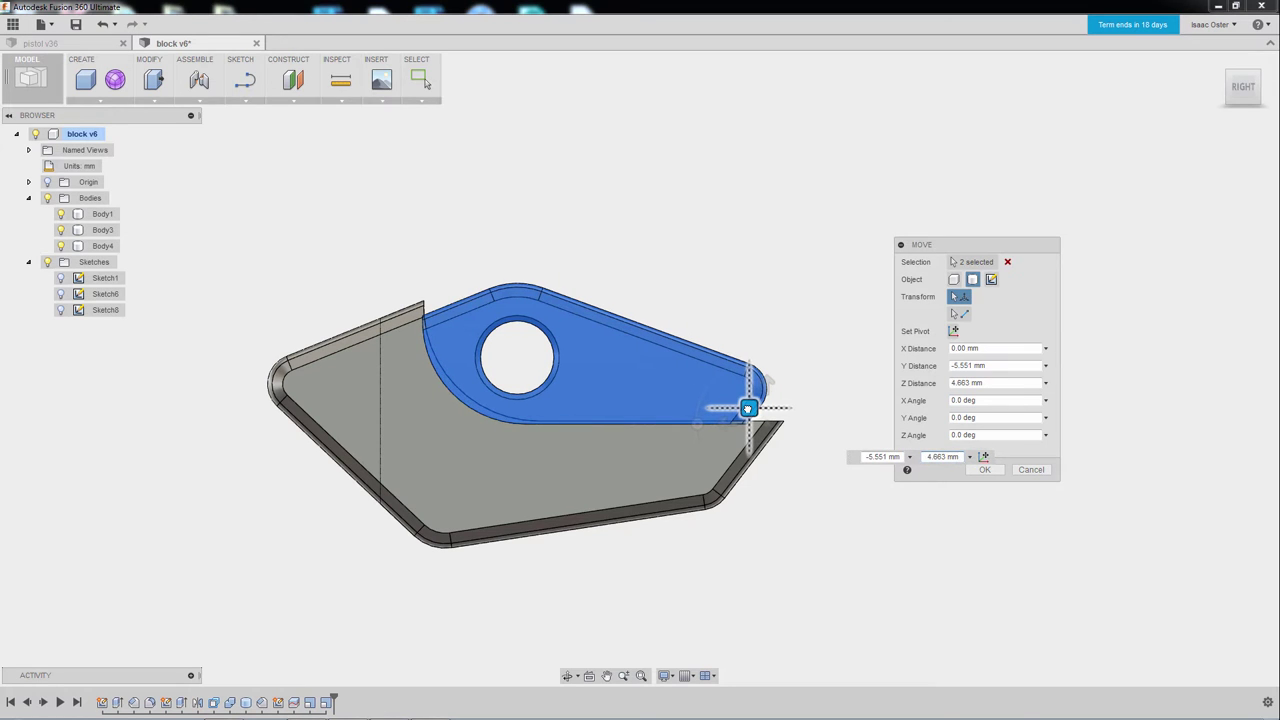
left_click(993, 474)
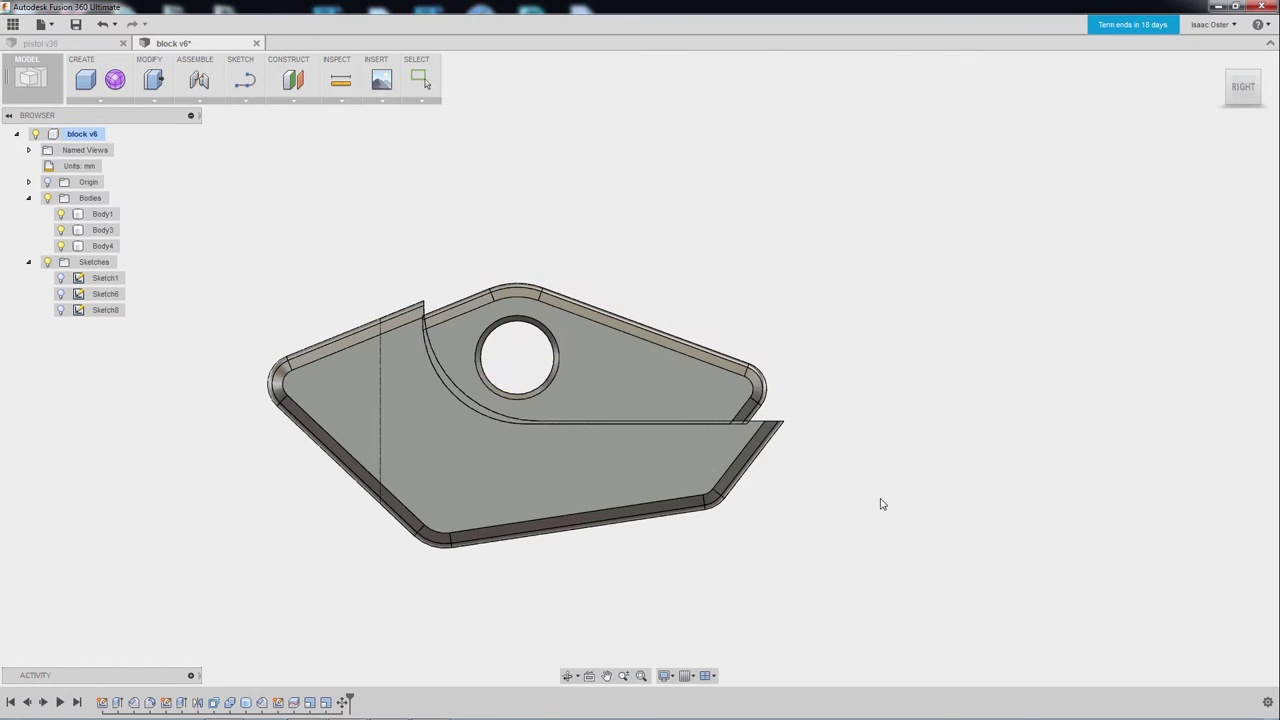
Set the visual style to Shaded
middle_click_drag(880, 503, 694, 557, "shift")
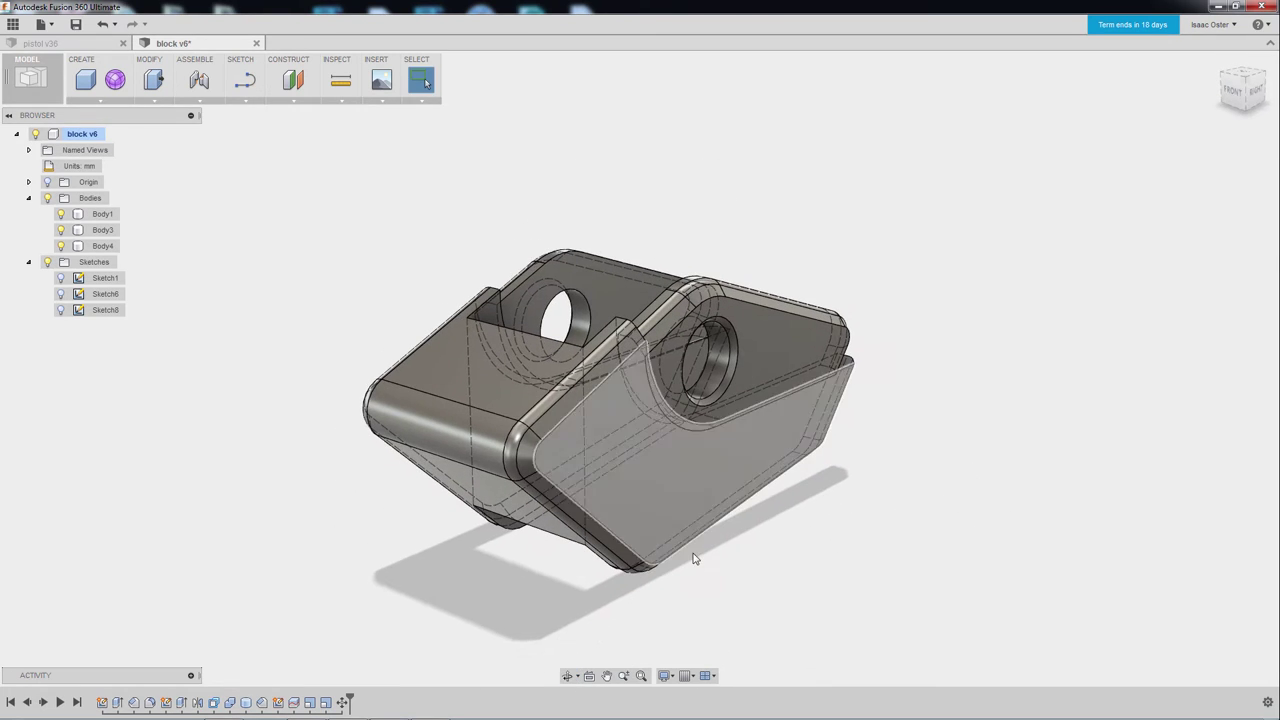
left_click(667, 676)
mouse_move(768, 558)
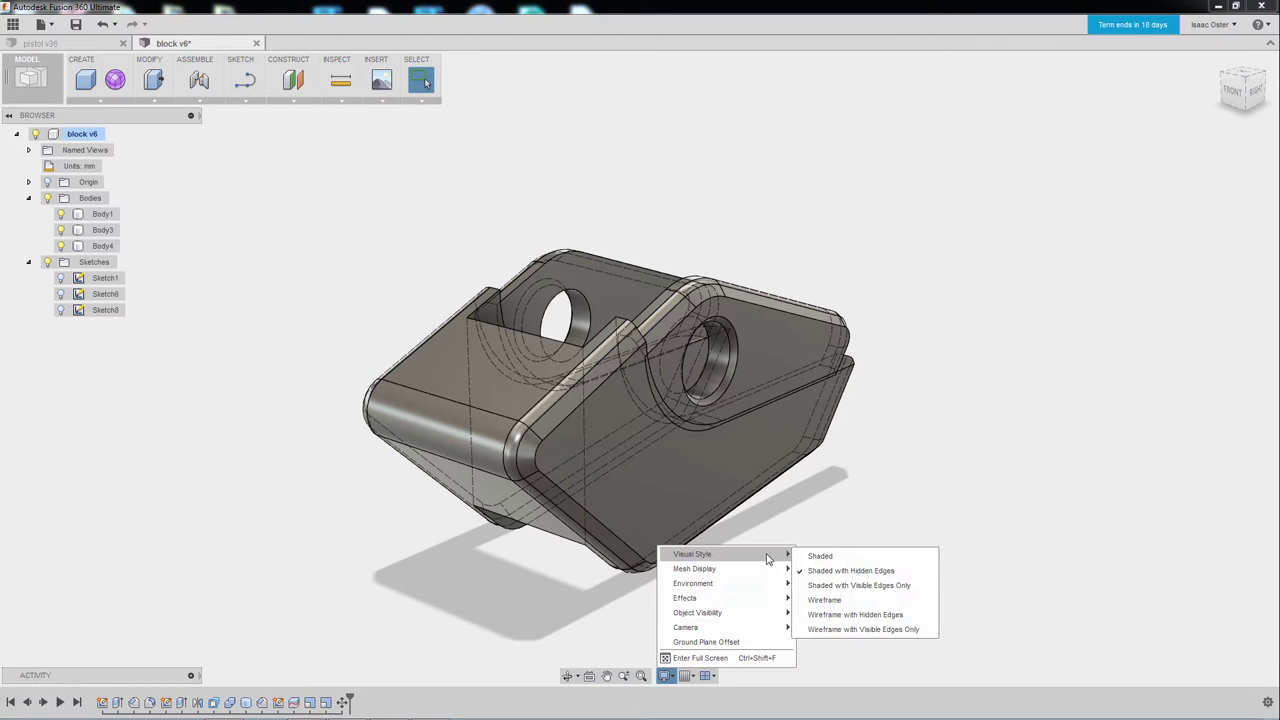
left_click(847, 561)
Try to offset the outer face of Body3 around the hole by -5 mm and by -0.5 mm
mouse_move(851, 526)
middle_mouse_down("shift")
mouse_move(837, 494)
mouse_move(766, 497)
mouse_move(691, 523)
mouse_move(686, 509)
mouse_move(793, 493)
mouse_move(808, 520)
middle_mouse_up("shift")
scroll(635, 341, "up", 3)
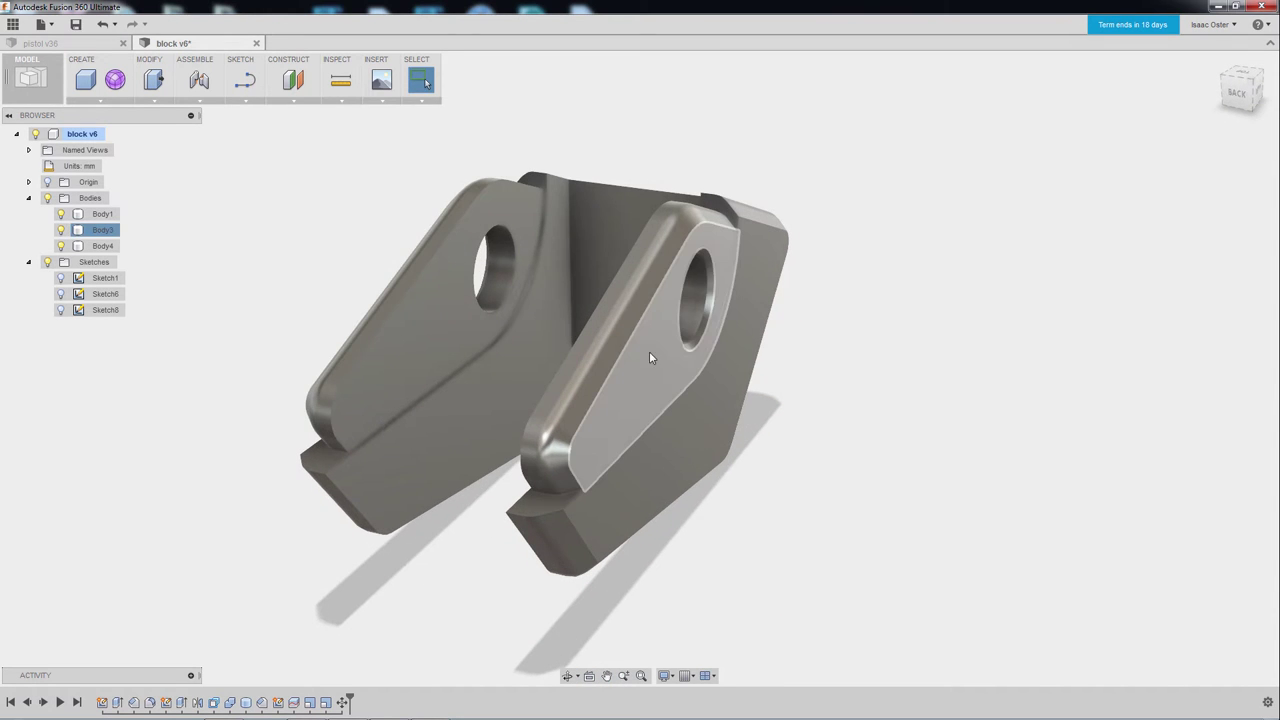
left_click(656, 368)
right_click(656, 368)
left_click(703, 348)
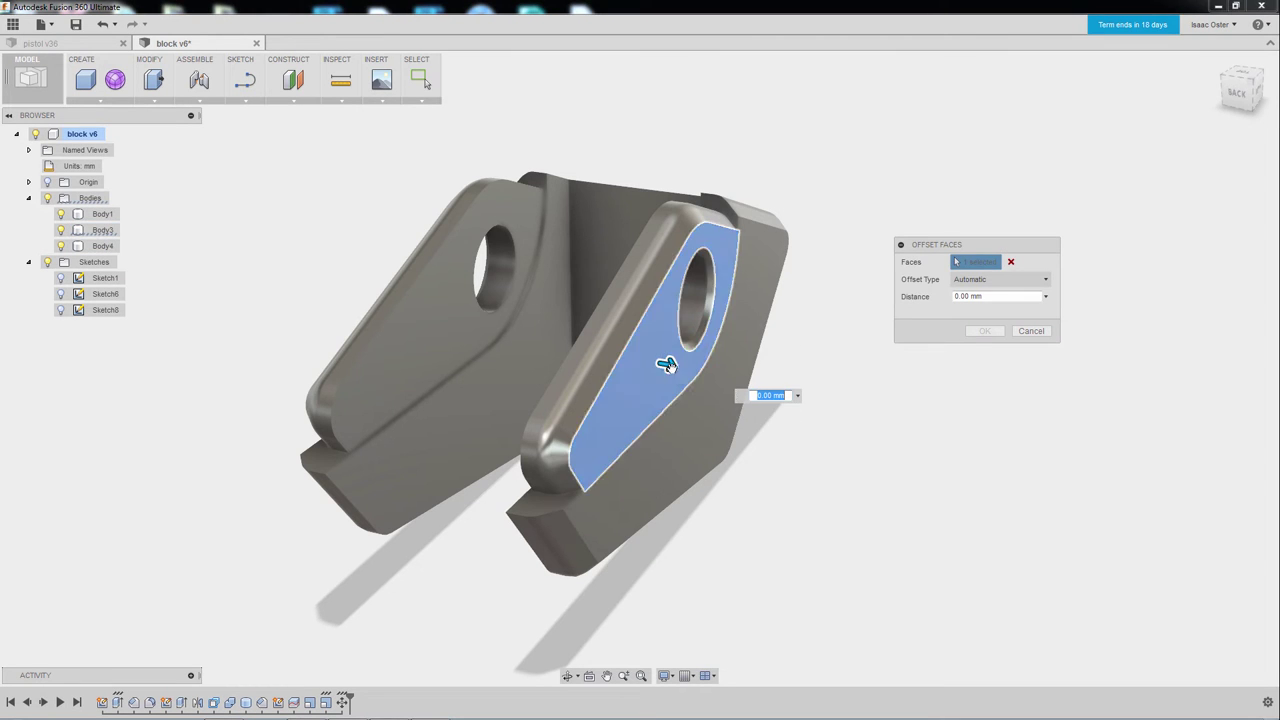
left_click_drag(668, 364, 623, 366)
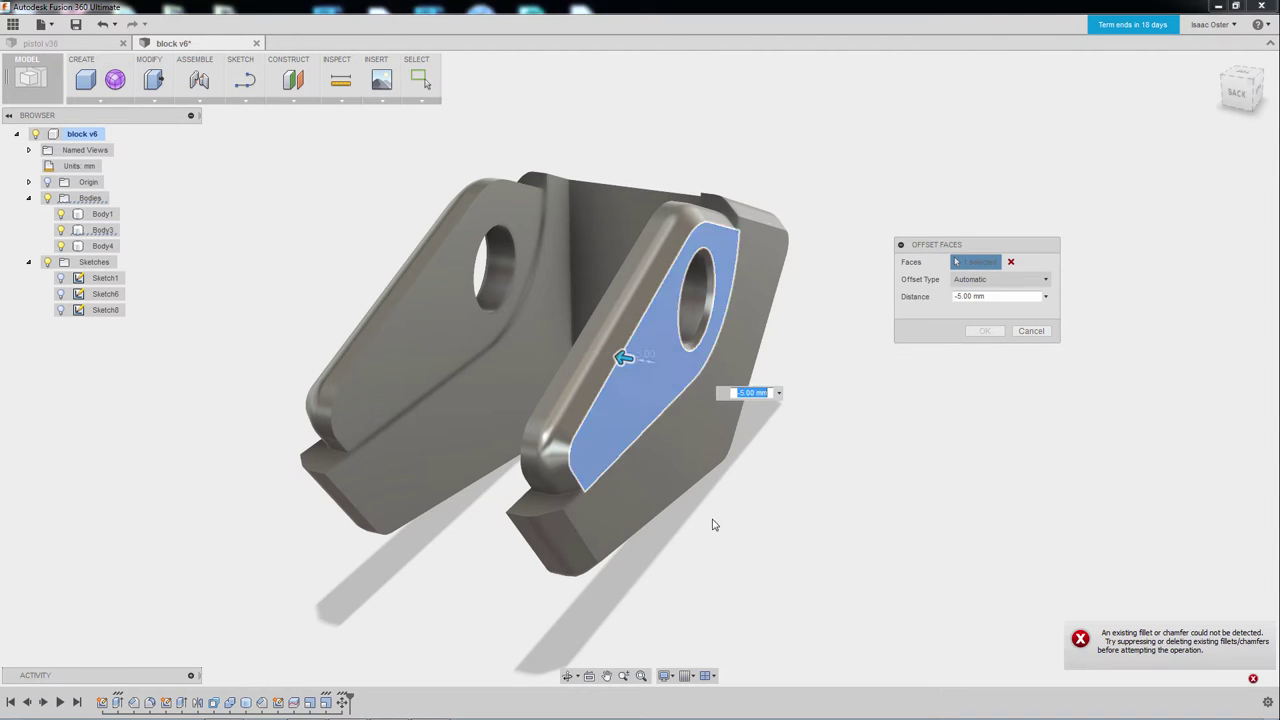
middle_click_drag(723, 537, 757, 494, "shift")
scroll(756, 493, "up", 5)
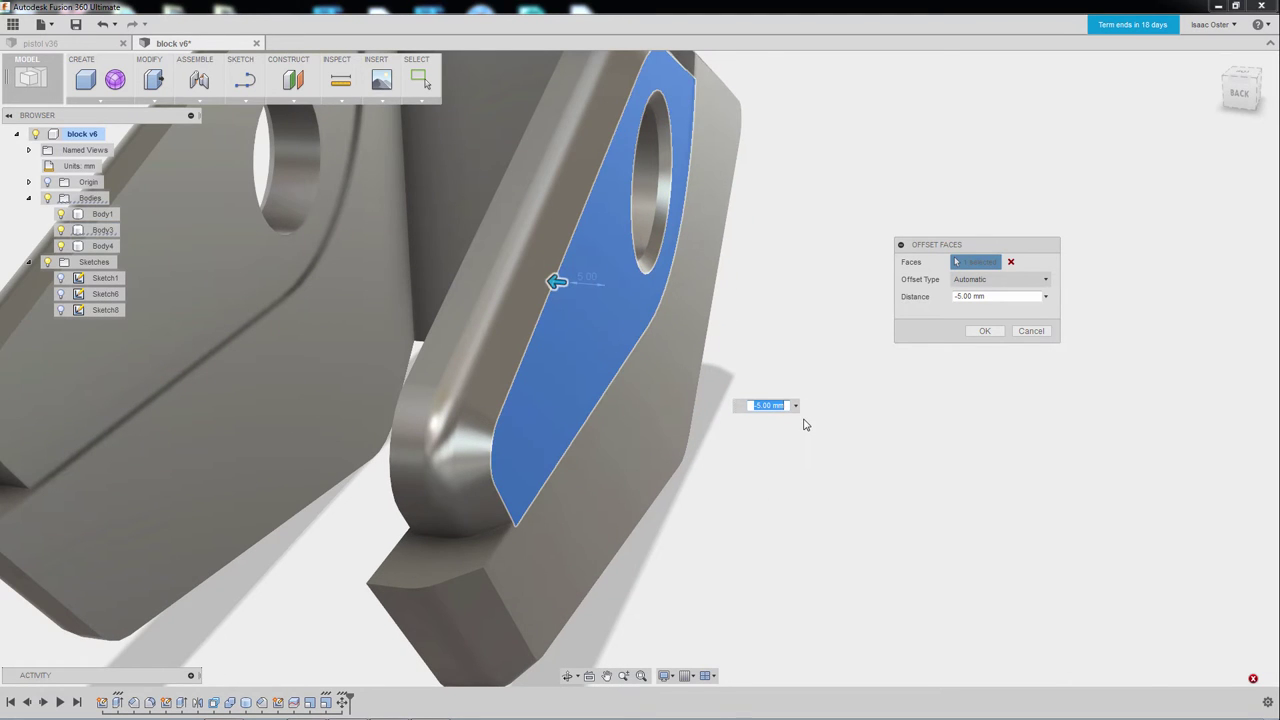
key("Return")
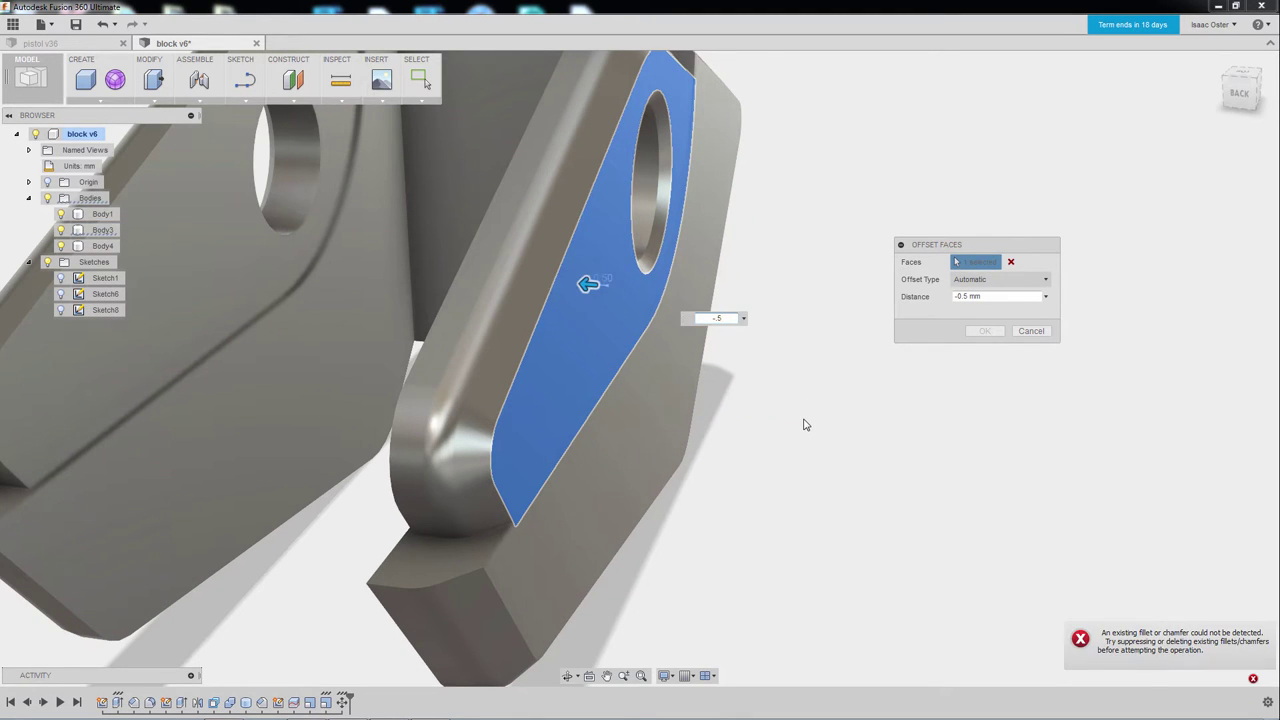
middle_click_drag(816, 434, 854, 443, "shift")
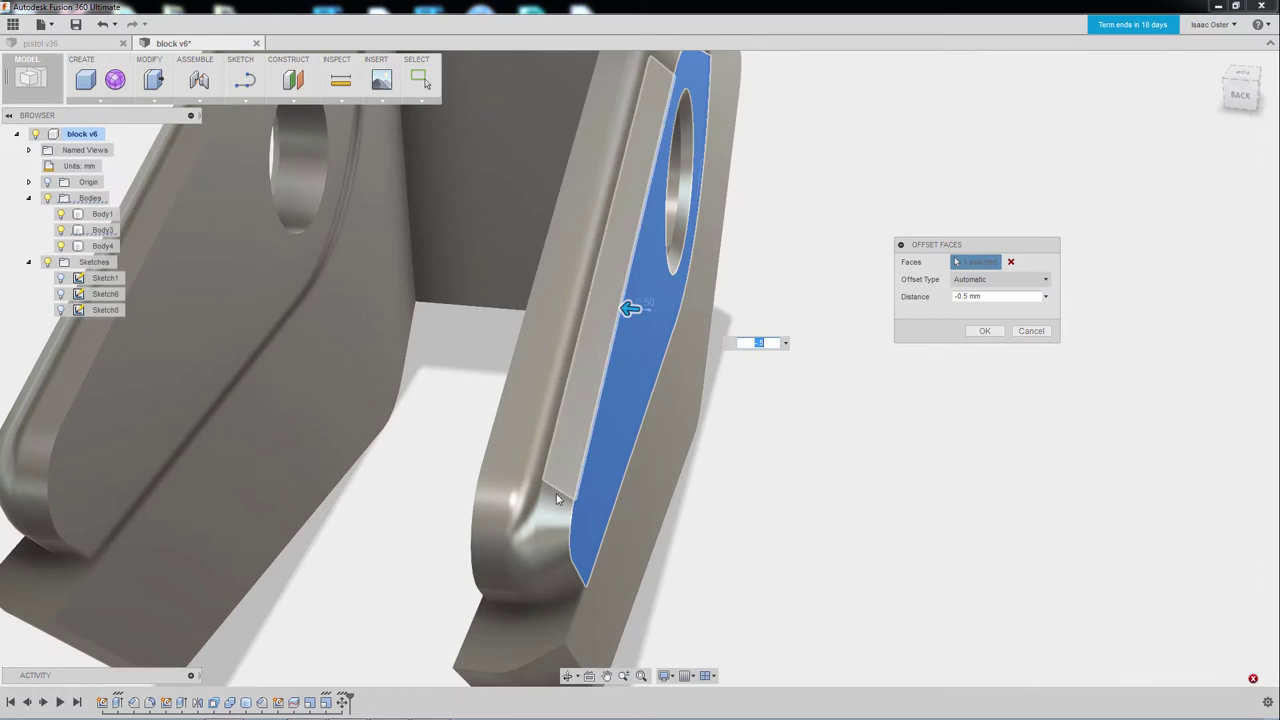
middle_click_drag(774, 513, 925, 402)
left_click(1031, 331)
Move Body3 by 0.50 mm in X so it sits inward from the main block's outer side
middle_click_drag(837, 380, 715, 391, "shift")
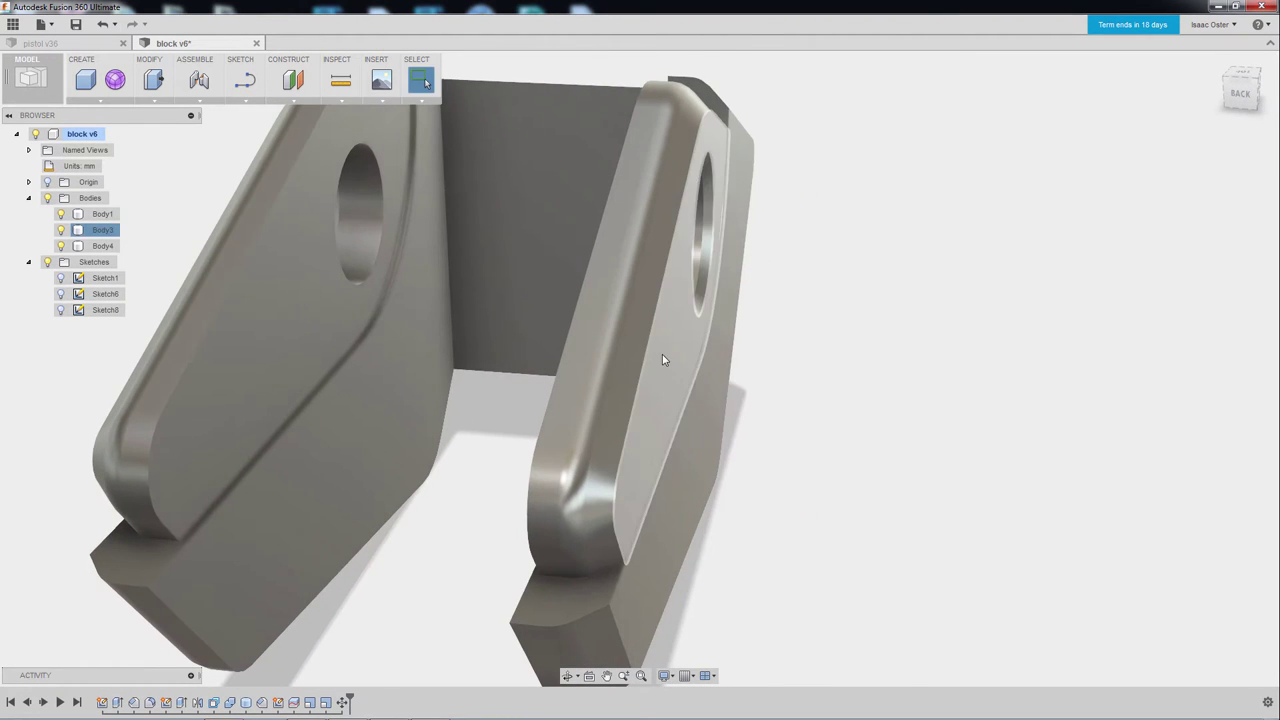
right_click(108, 234)
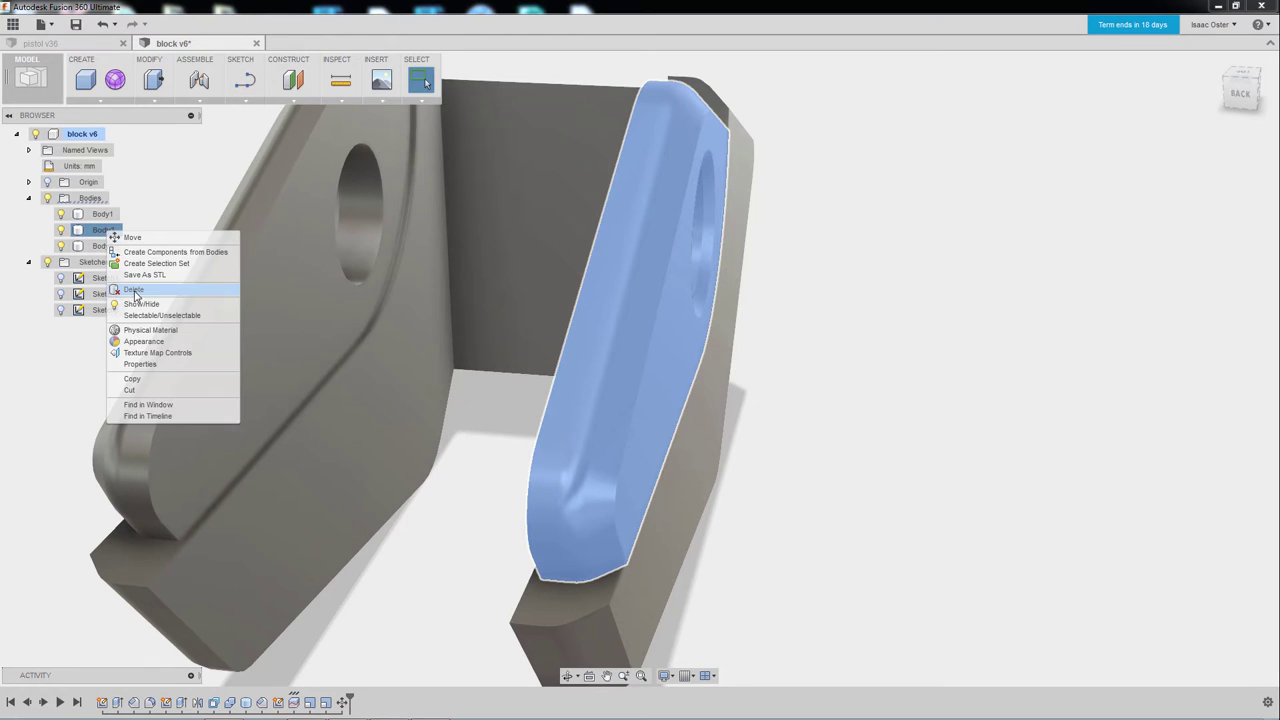
left_click(156, 102)
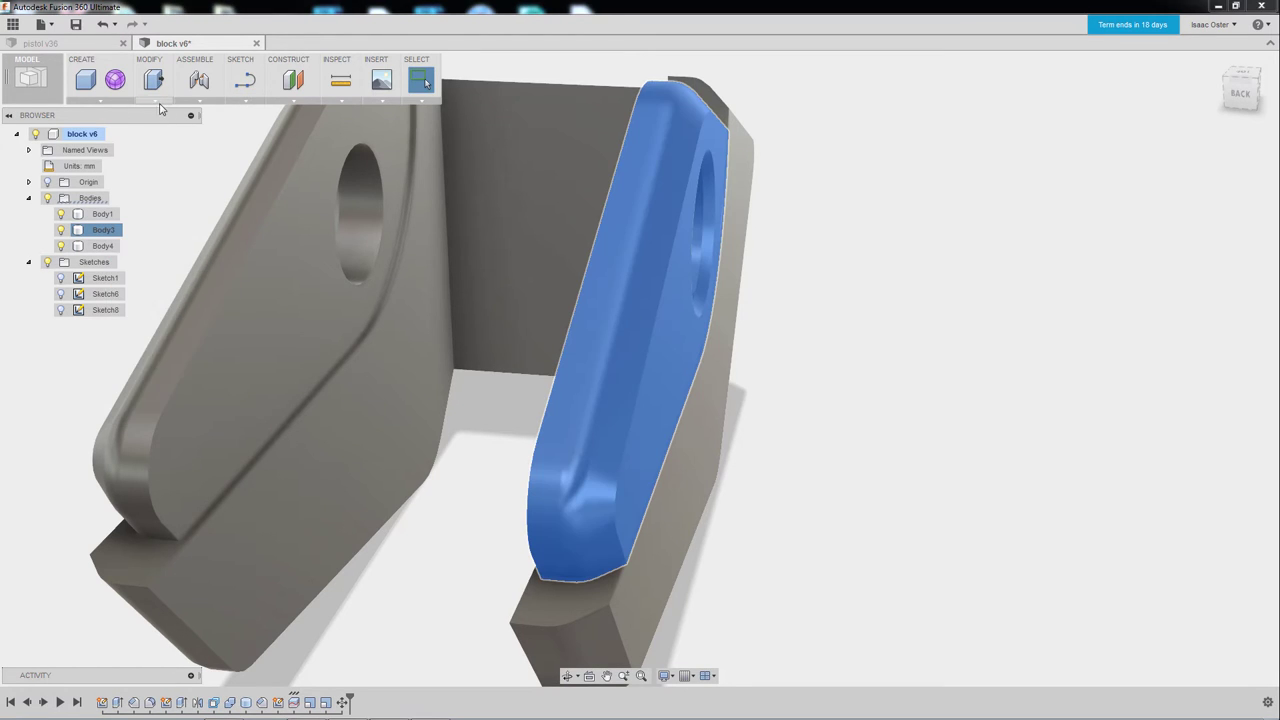
left_click(153, 100)
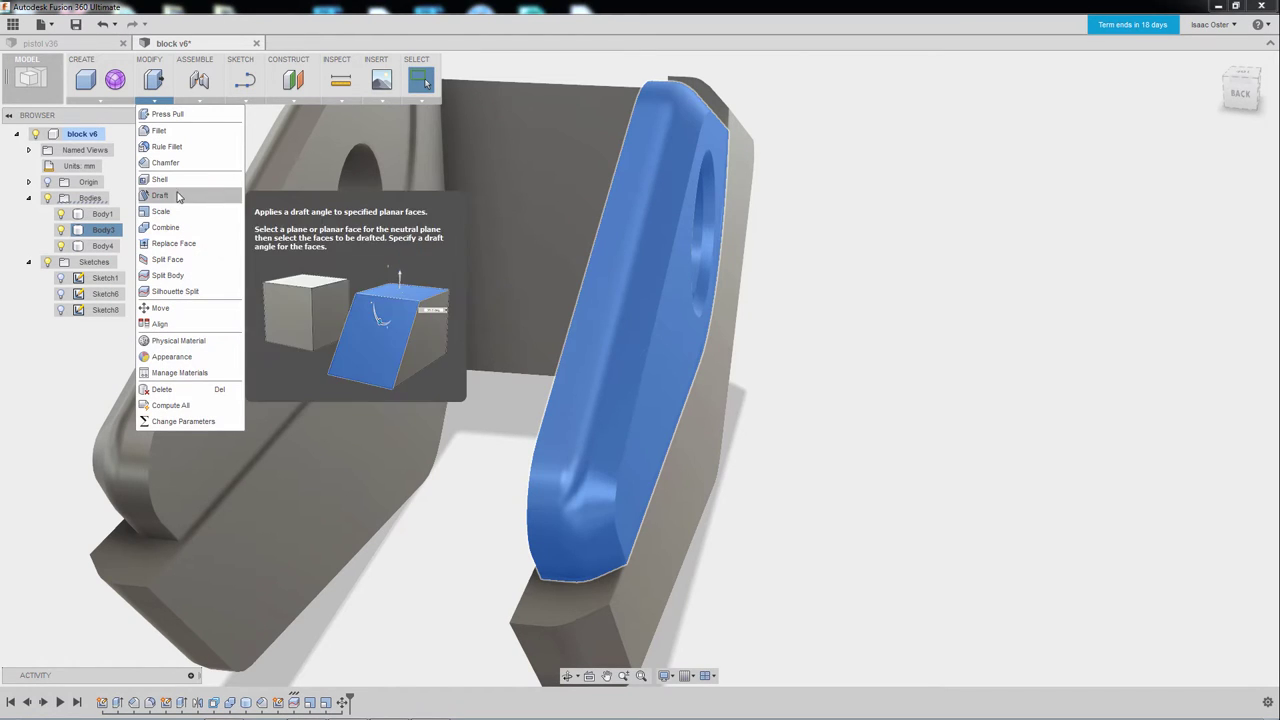
left_click(160, 307)
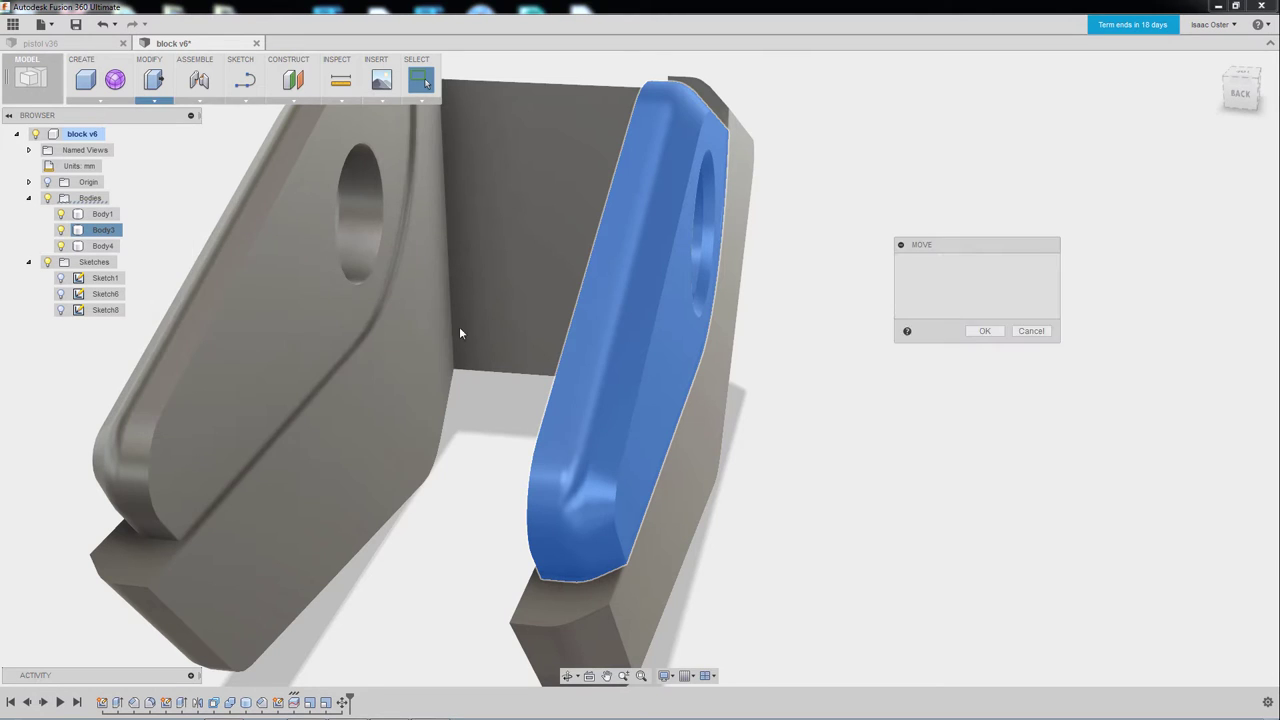
middle_click_drag(568, 331, 1055, 279, "shift")
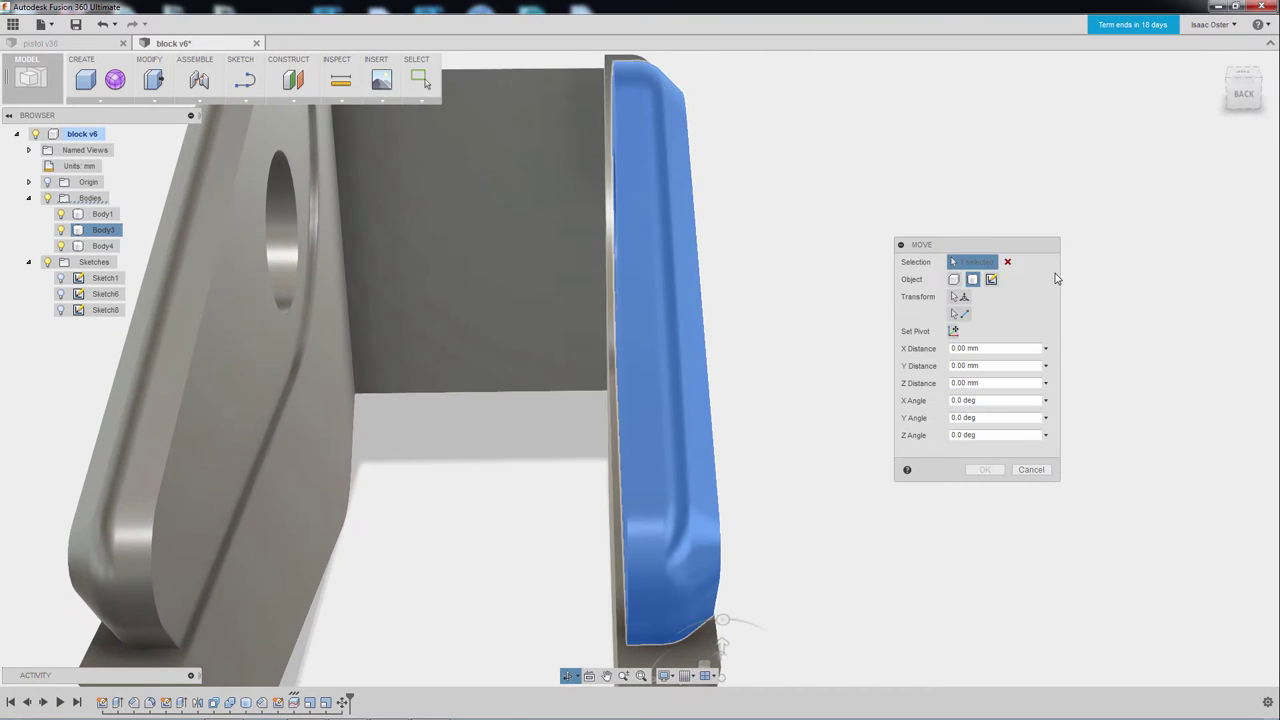
left_click(1250, 78)
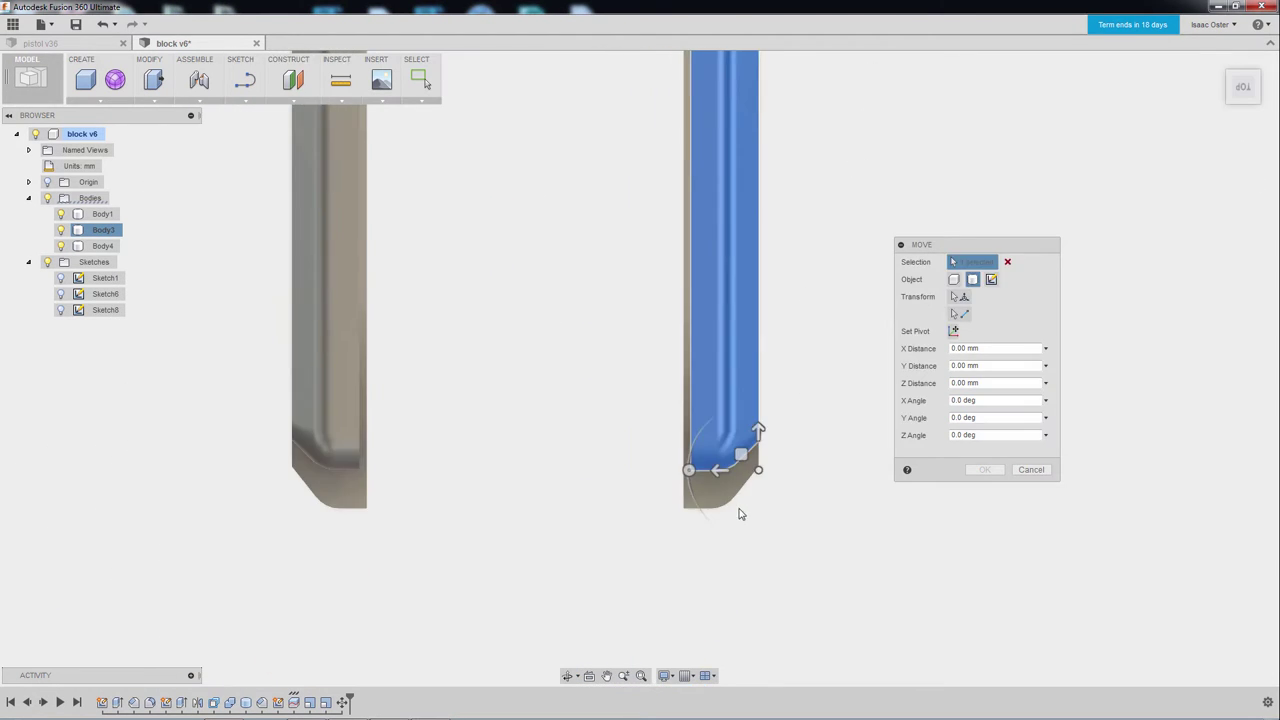
scroll(740, 507, "up", 1)
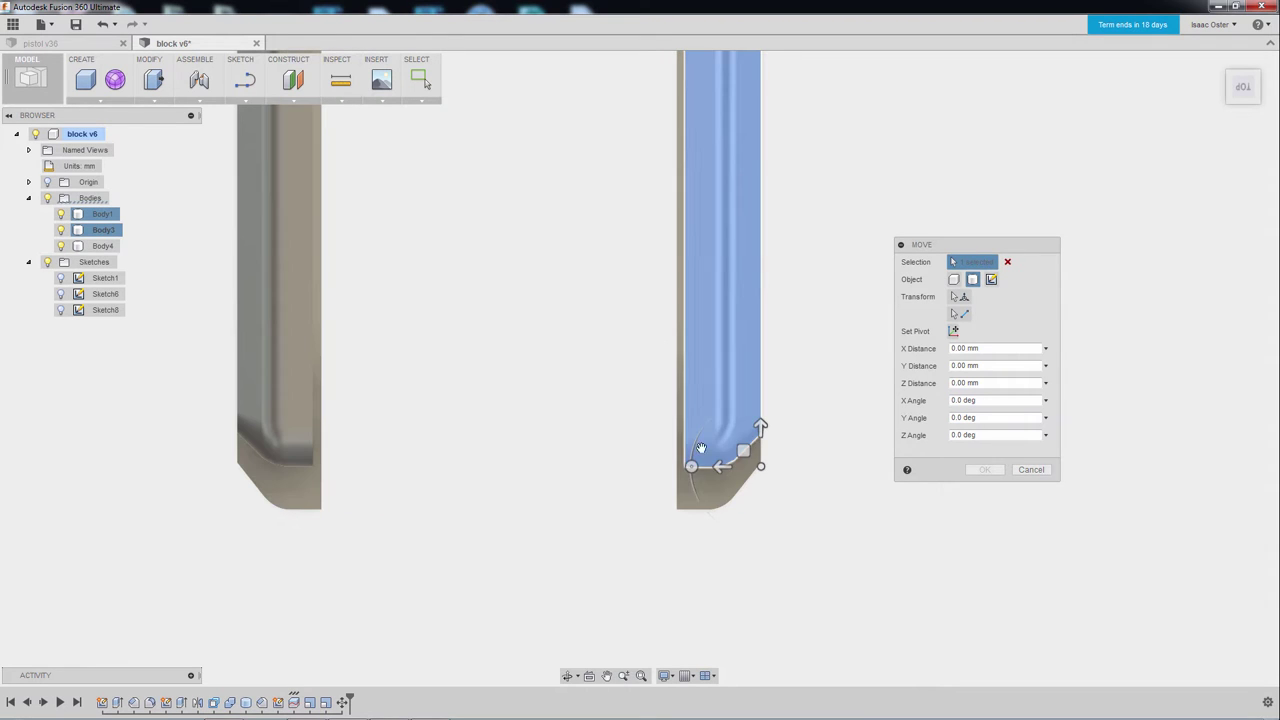
left_click_drag(720, 466, 771, 463)
scroll(712, 467, "up", 3)
scroll(750, 467, "up", 3)
scroll(742, 459, "down", 3)
scroll(742, 459, "down", 2)
middle_click_drag(423, 429, 437, 562)
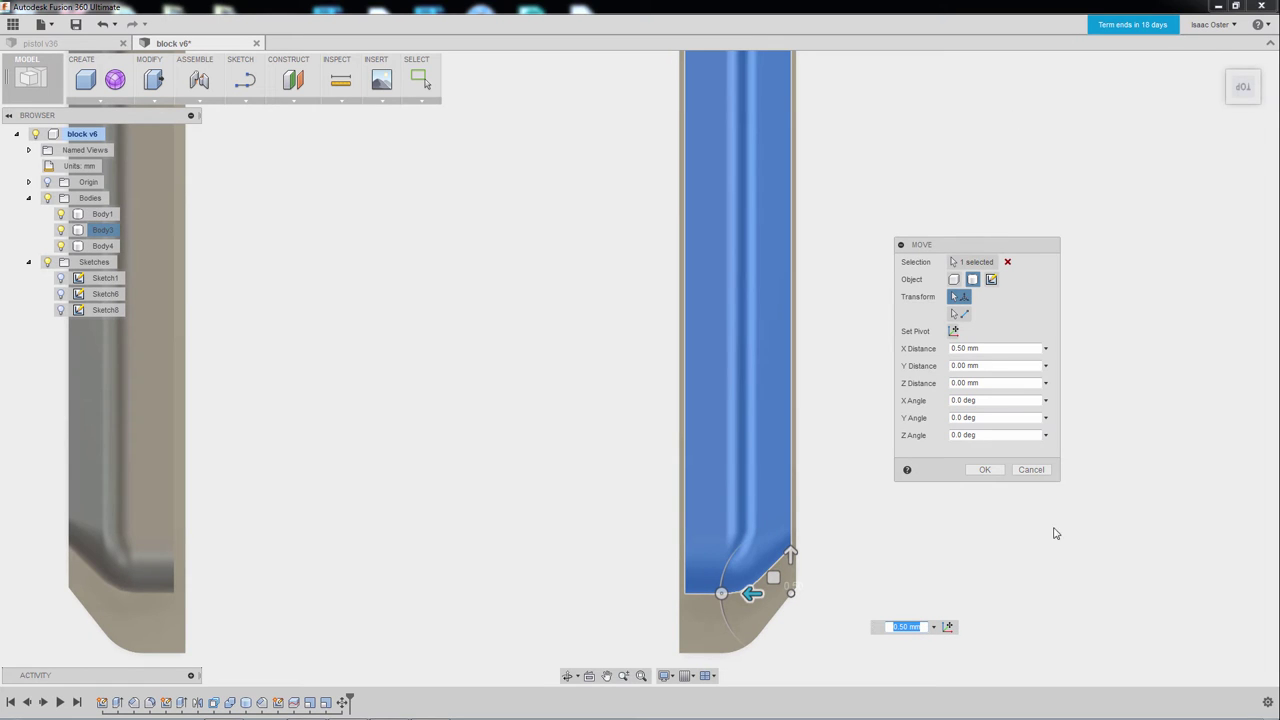
left_click(984, 470)
Delete Body1, the upper piece opposite the shifted Body3
middle_click_drag(969, 514, 806, 385, "shift")
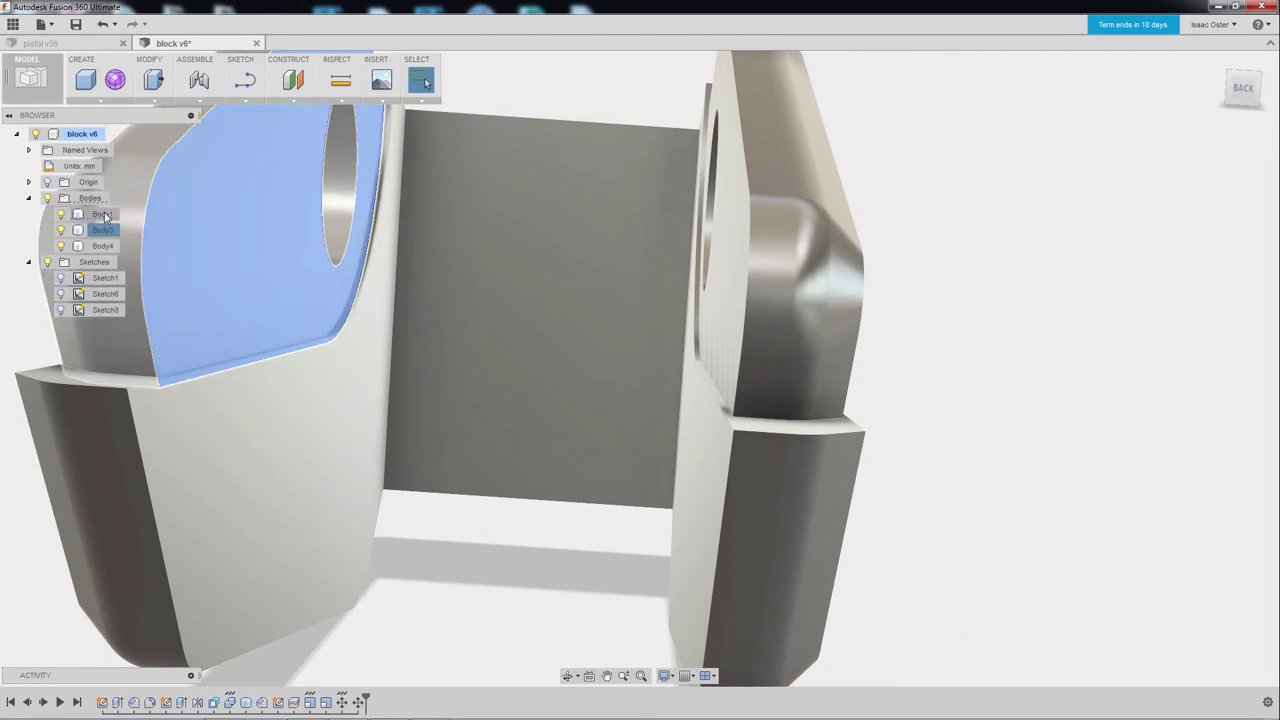
left_click(183, 253)
left_click(101, 215)
middle_click_drag(452, 385, 624, 452)
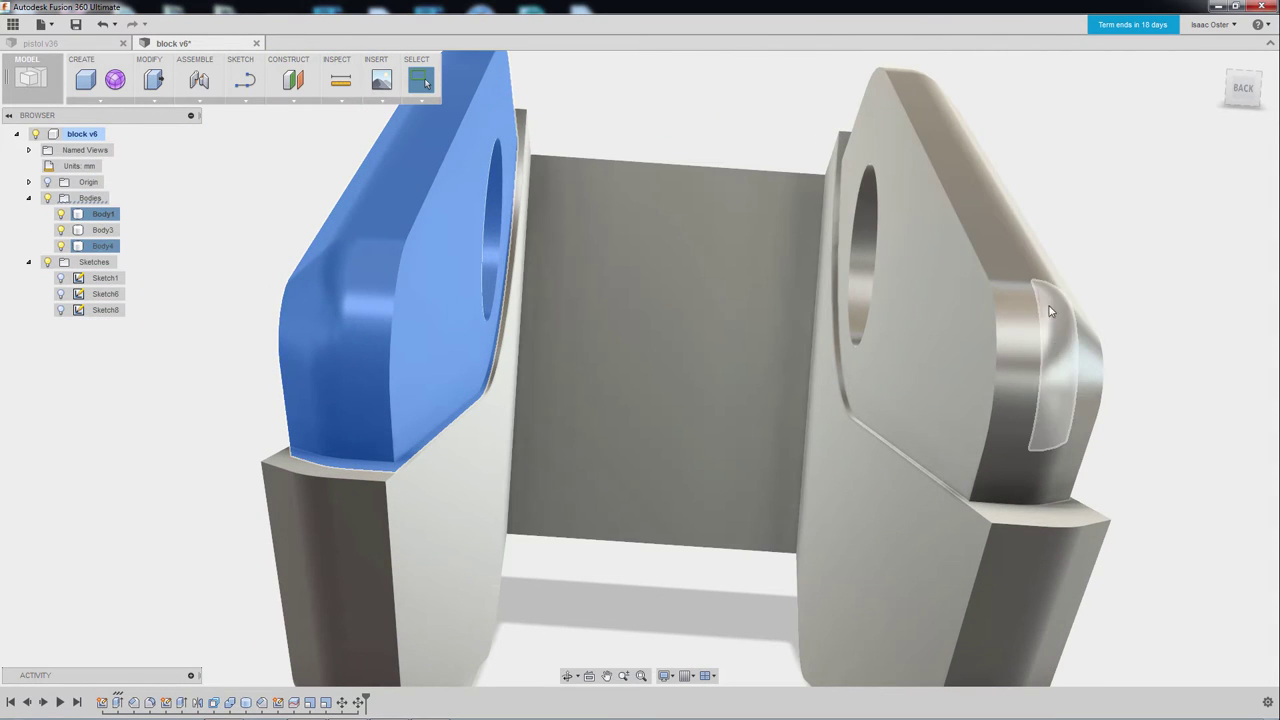
right_click(106, 215)
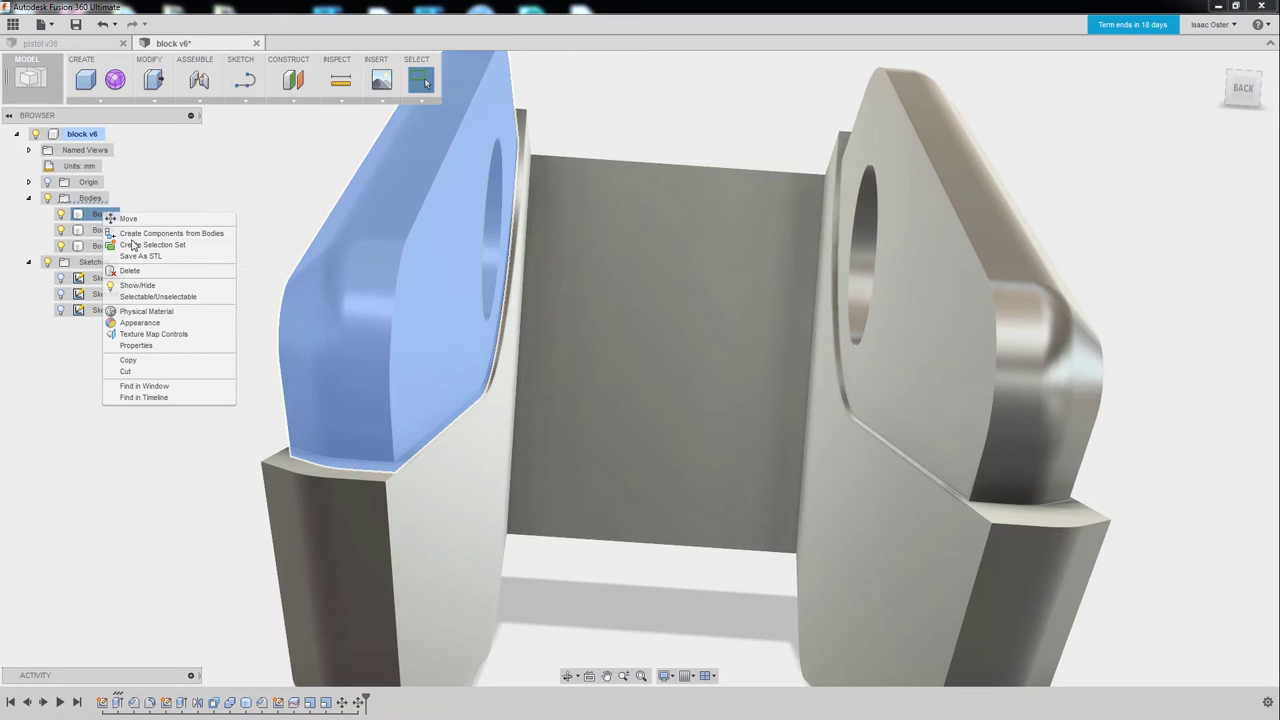
left_click(130, 271)
Show the origin planes and mirror Body3 across the vertical origin plane midway between the block's two side walls
mouse_move(160, 266)
middle_mouse_down("shift")
mouse_move(203, 337)
mouse_move(155, 276)
middle_mouse_up("shift")
left_click(103, 216)
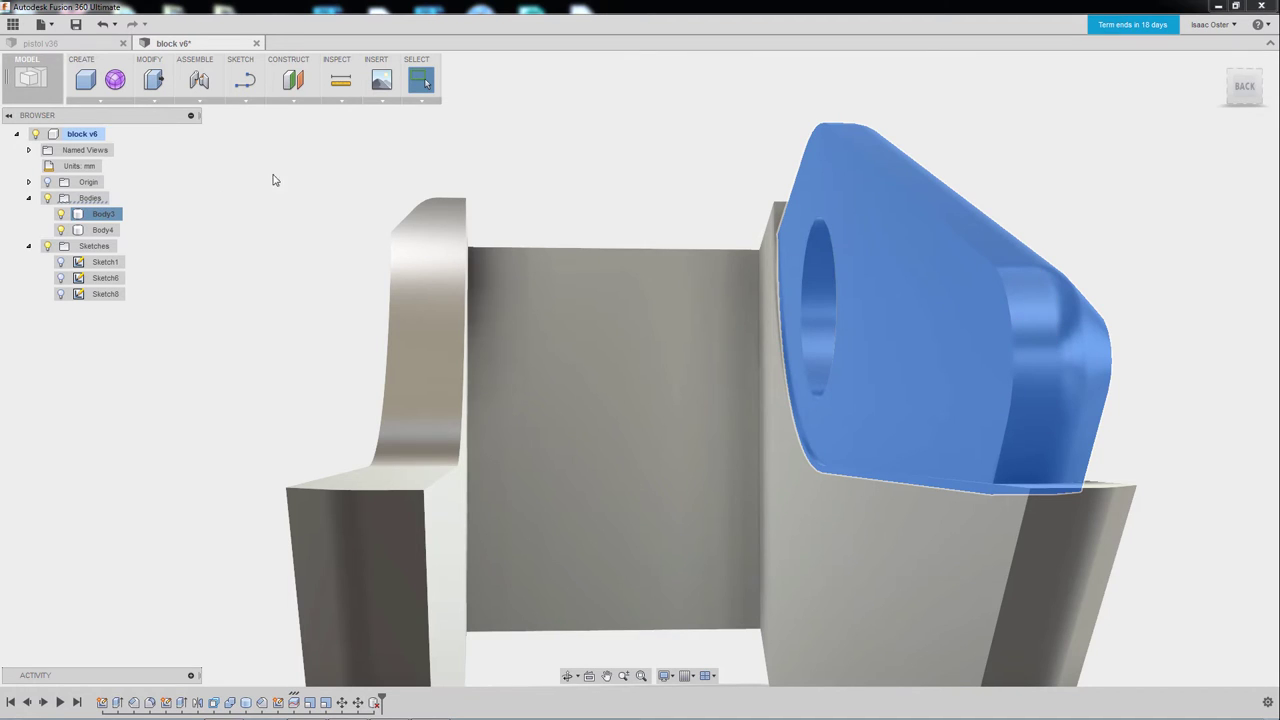
left_click(156, 101)
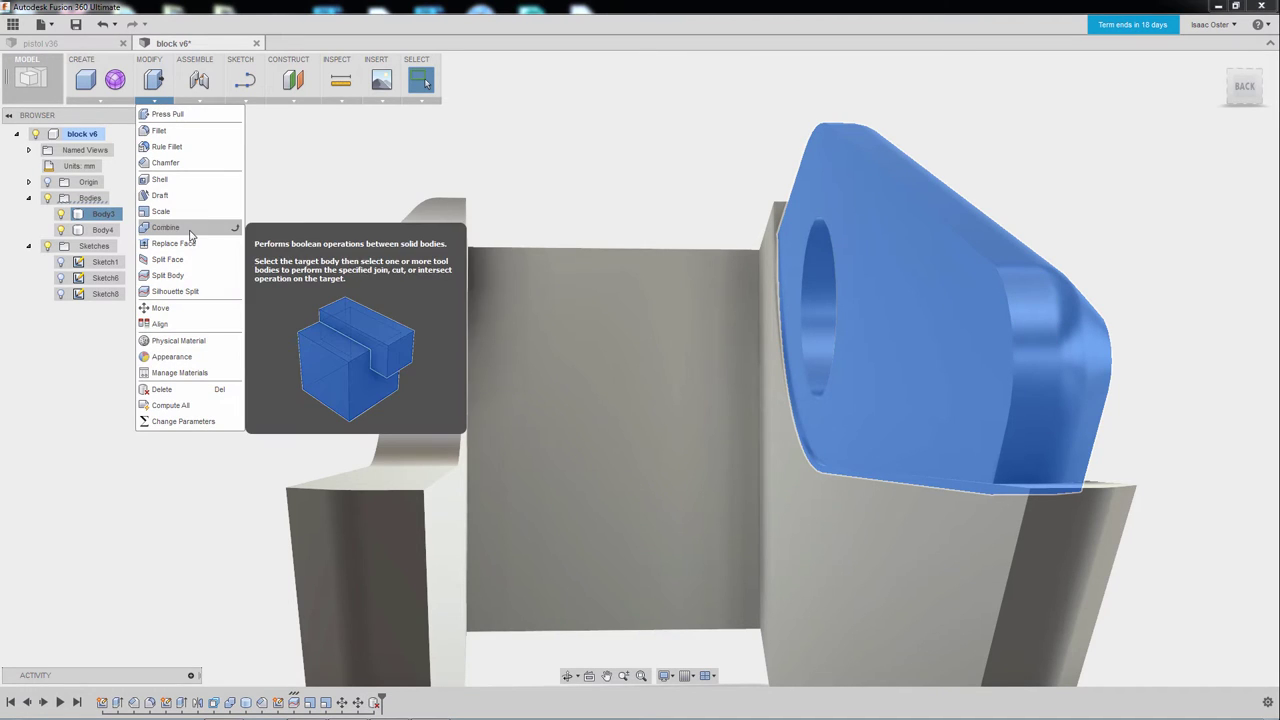
left_click(98, 103)
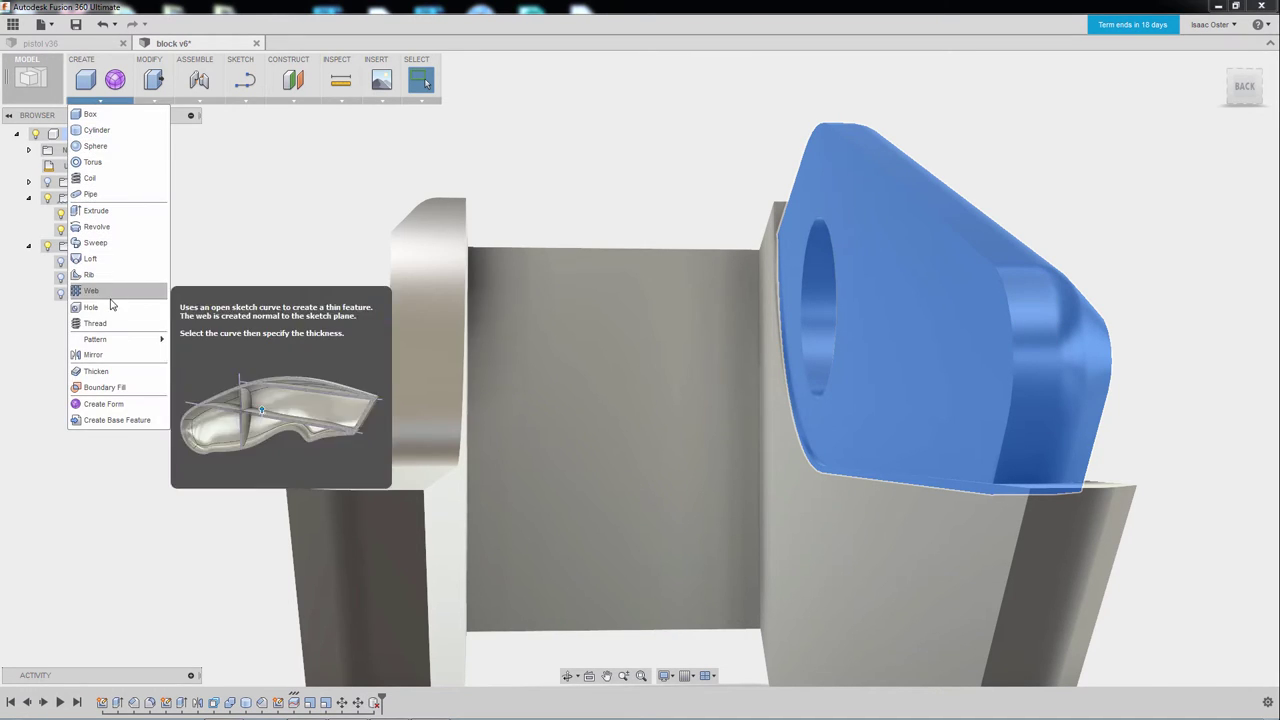
left_click(95, 355)
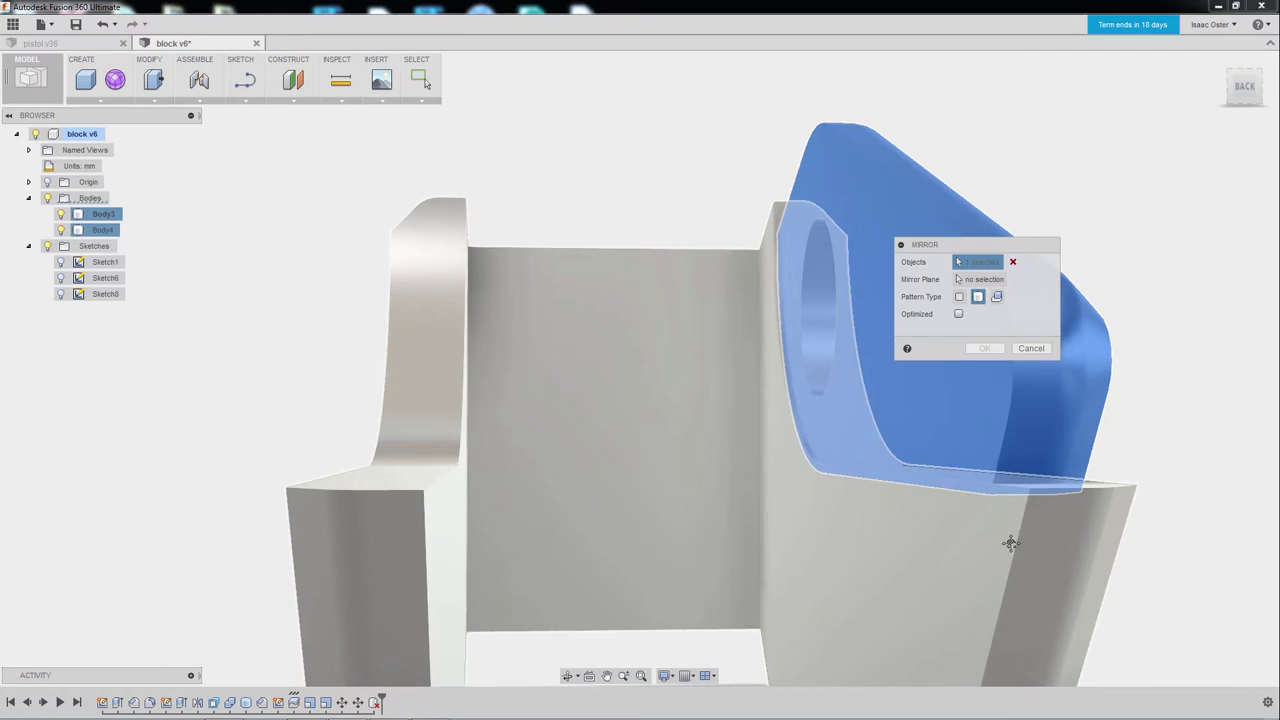
middle_click_drag(1010, 543, 832, 534, "shift")
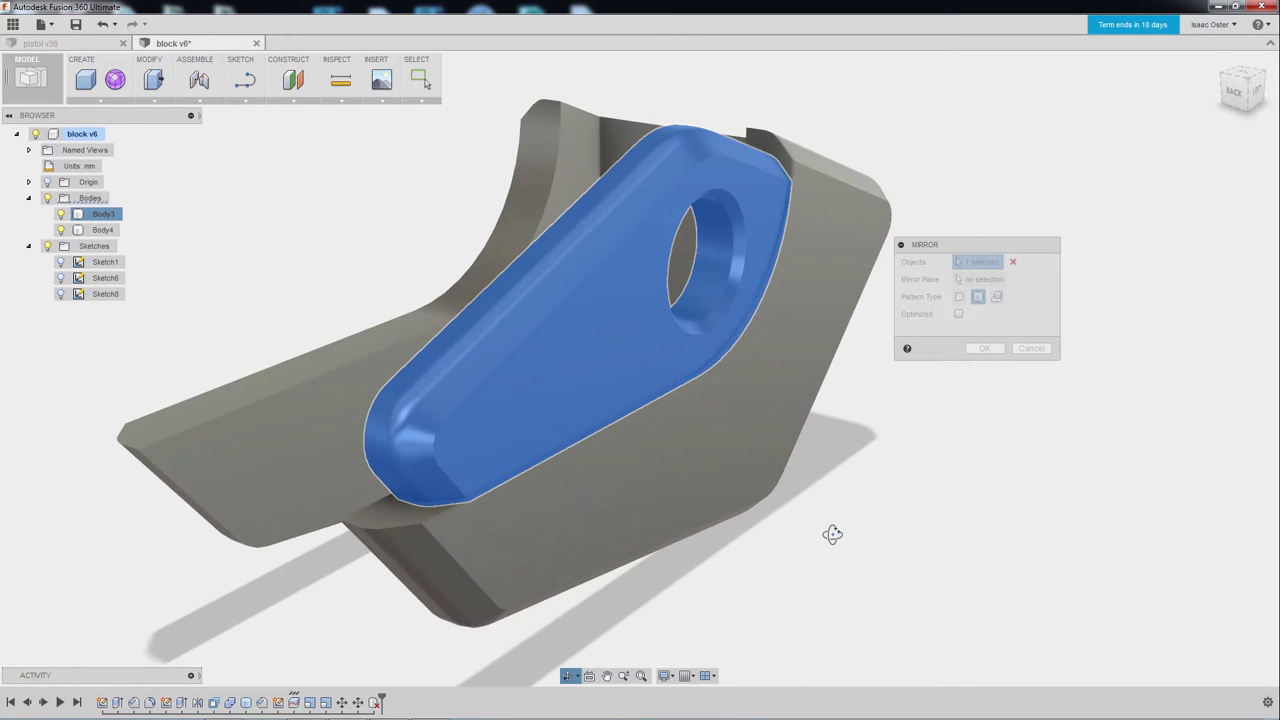
left_click(48, 182)
middle_click_drag(445, 510, 490, 497, "shift")
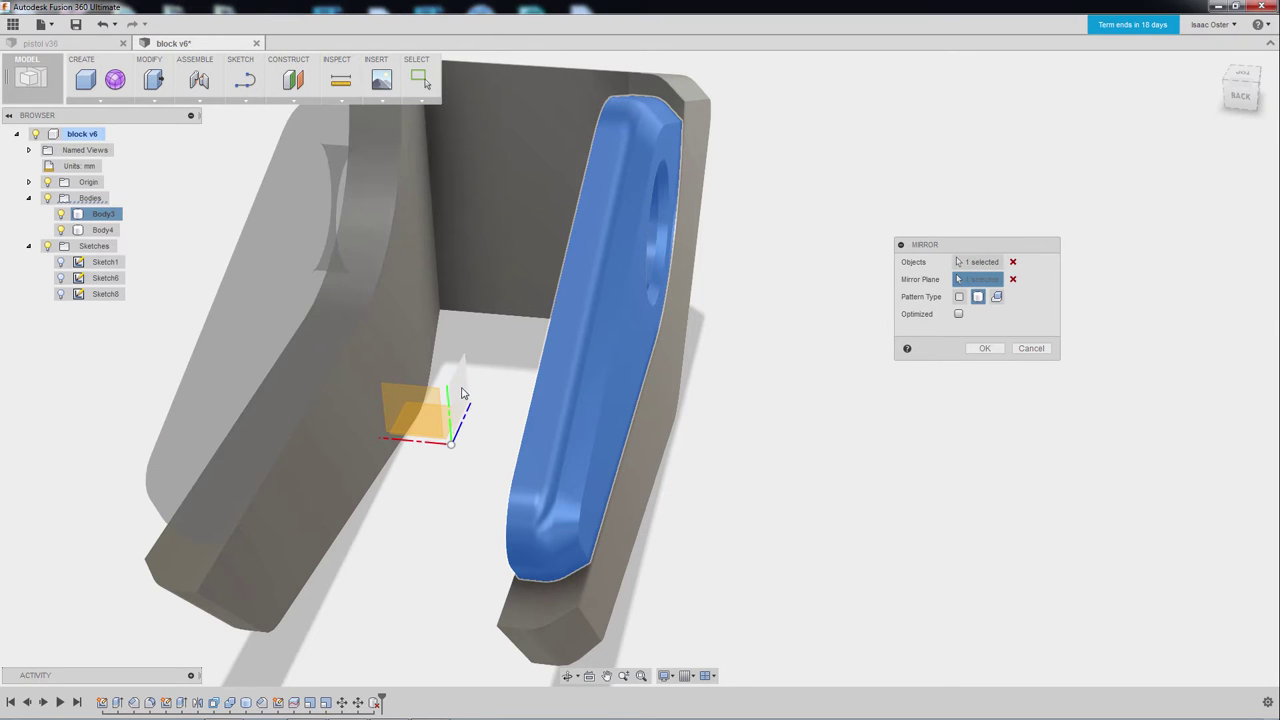
middle_click_drag(460, 400, 1165, 480, "shift")
left_click(985, 350)
Combine the far upper piece with the main block Body4 using the Join operation, without keeping the tool body
middle_click_drag(923, 471, 1086, 480, "shift")
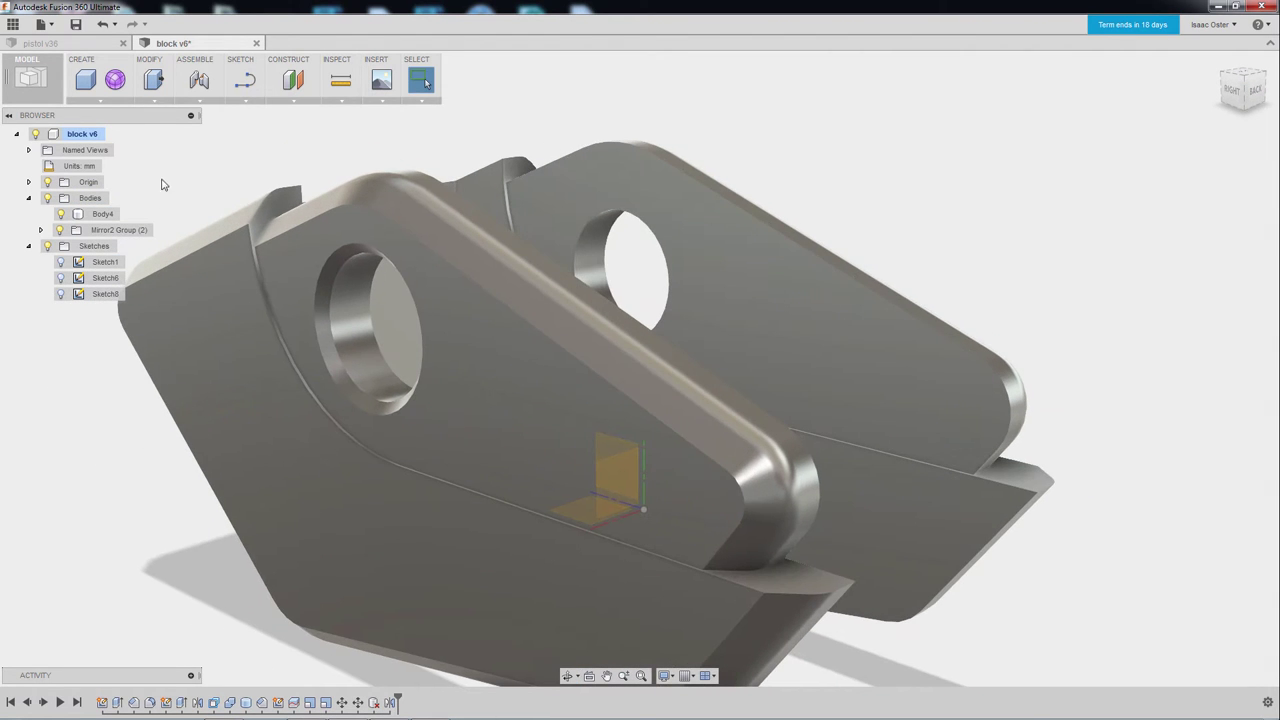
middle_click_drag(224, 188, 271, 209)
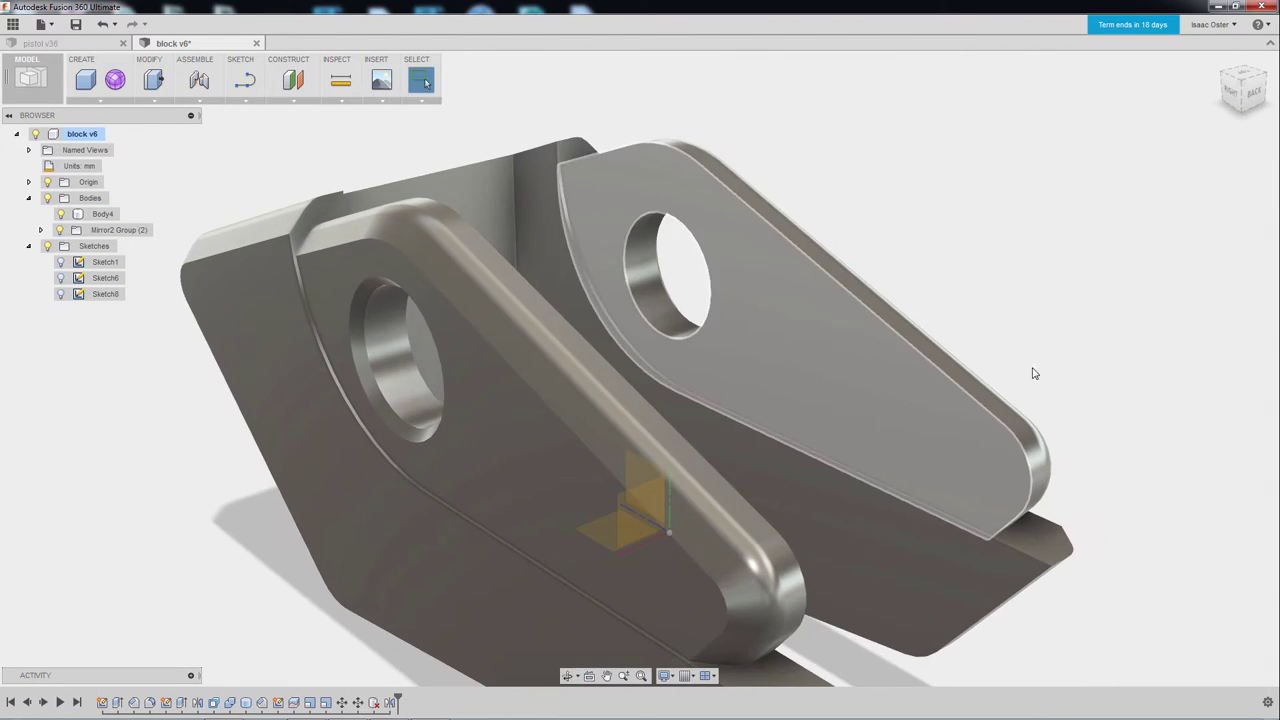
scroll(1040, 370, "down", 2)
middle_click_drag(1052, 366, 932, 361, "shift")
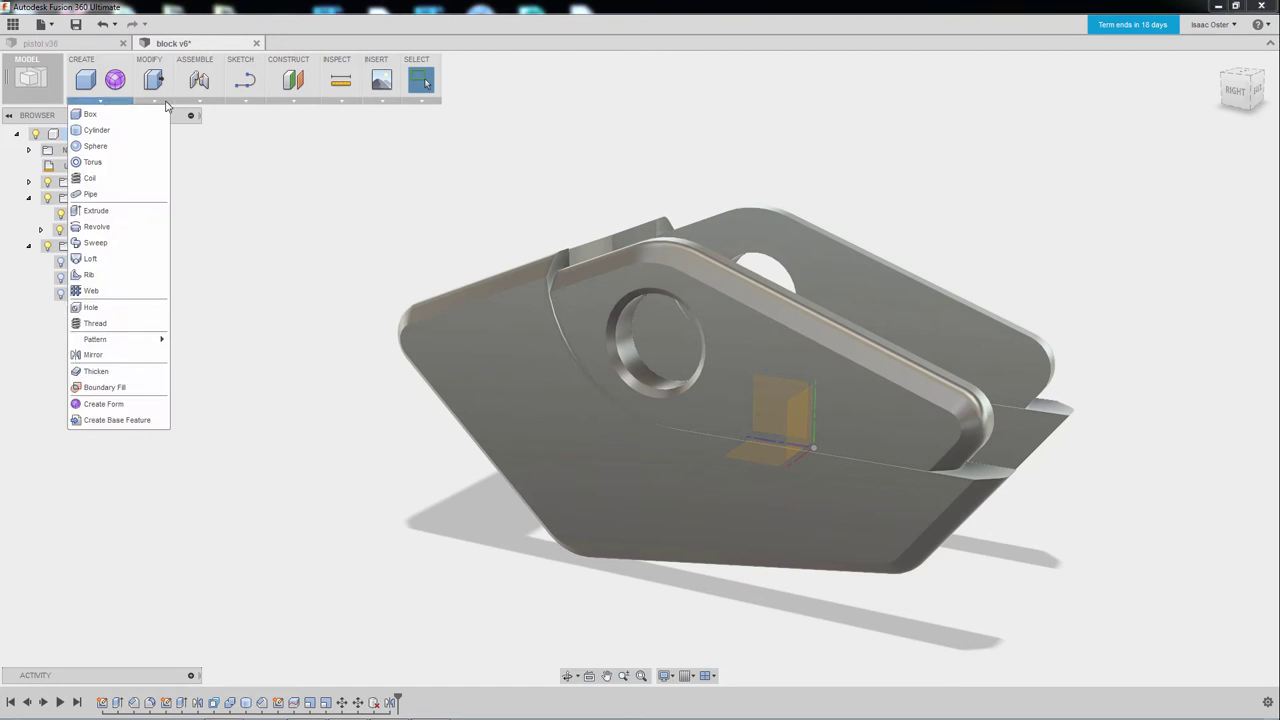
left_click(157, 101)
left_click(171, 228)
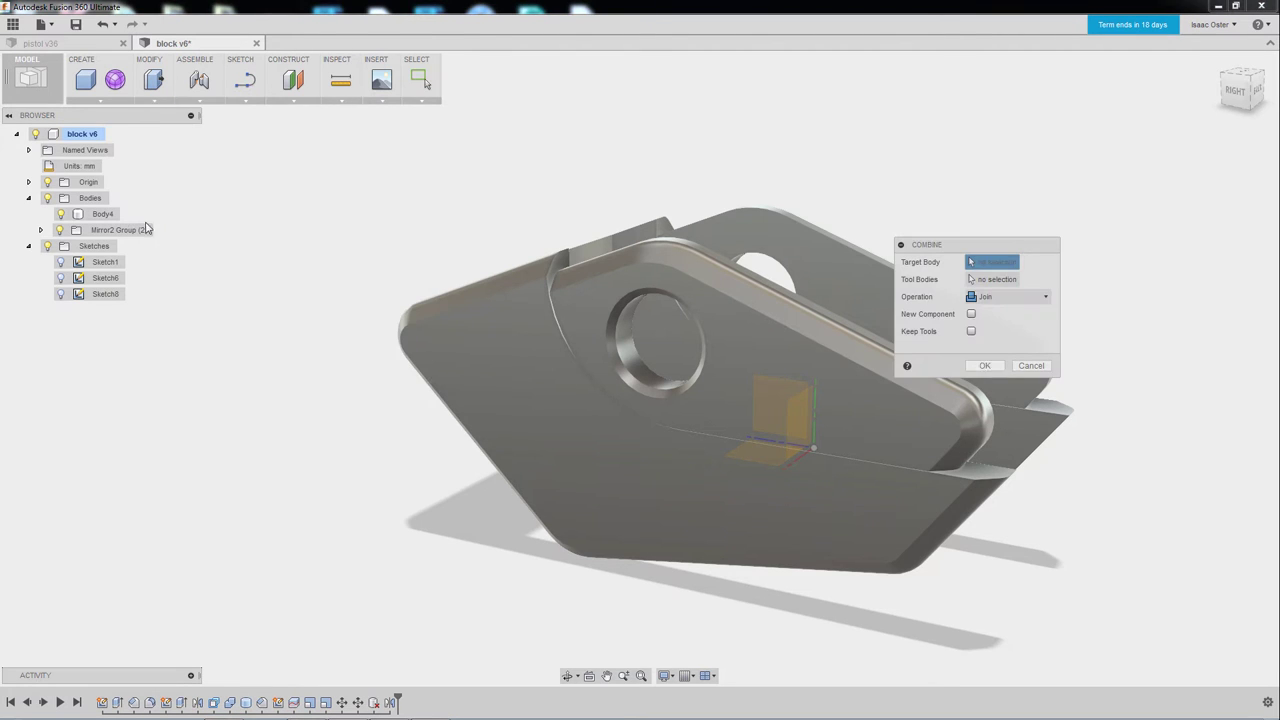
left_click(559, 422)
middle_click_drag(645, 462, 640, 500)
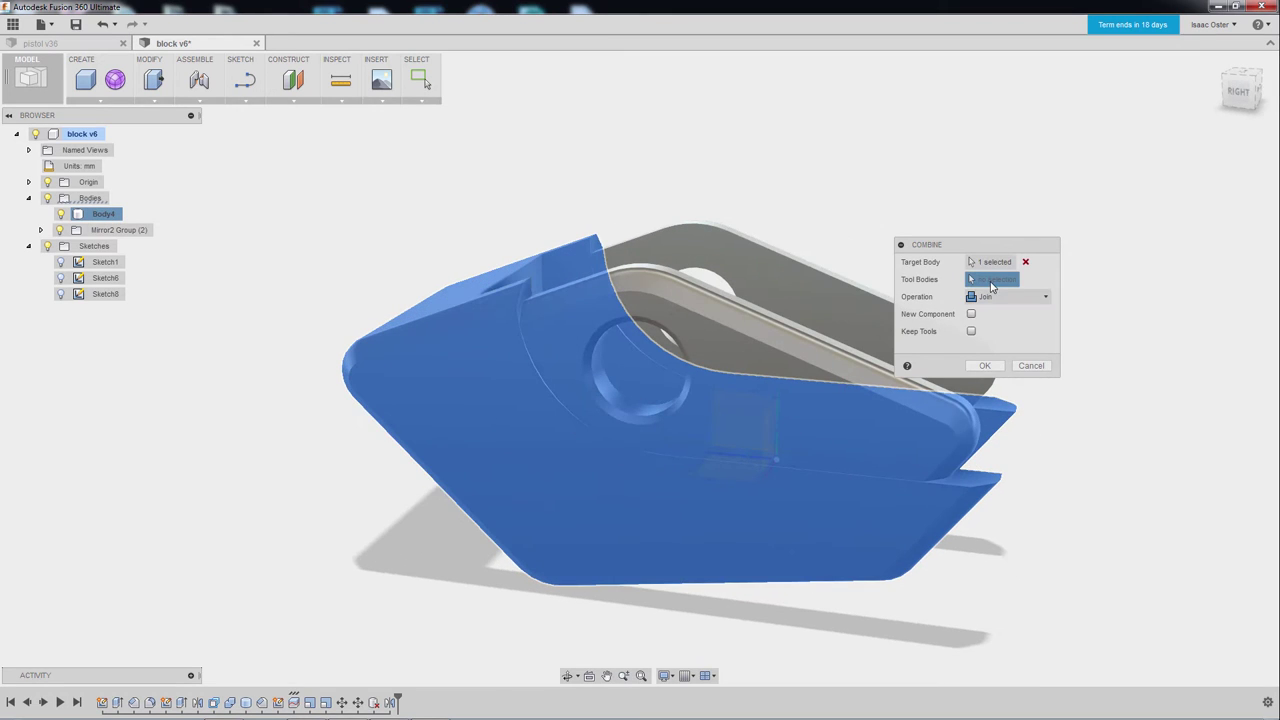
middle_click_drag(866, 219, 743, 194, "shift")
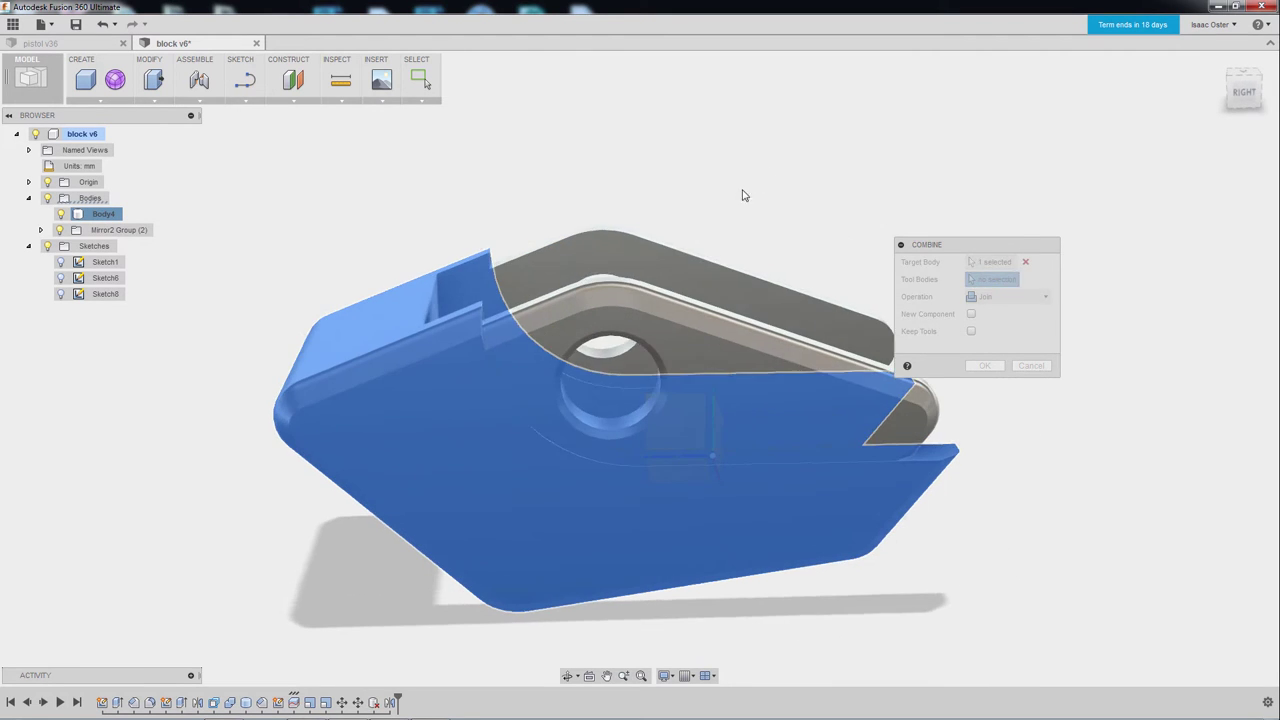
left_click(688, 272)
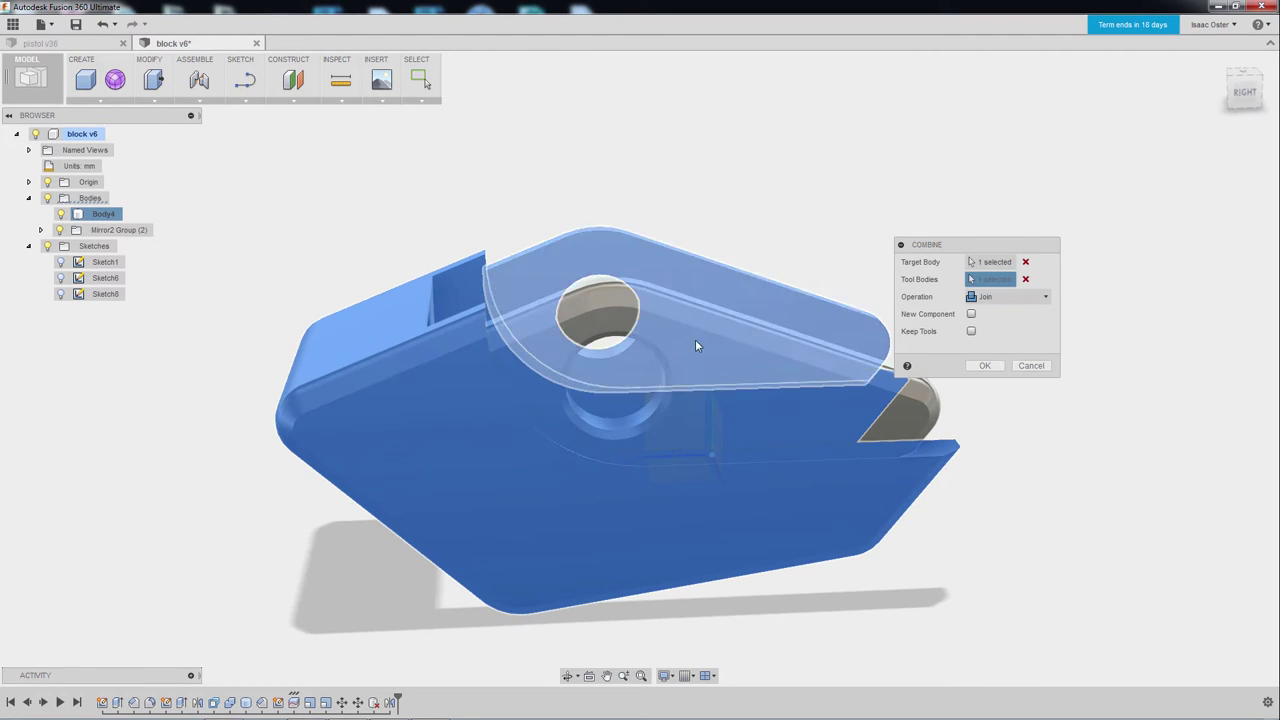
left_click(985, 365)
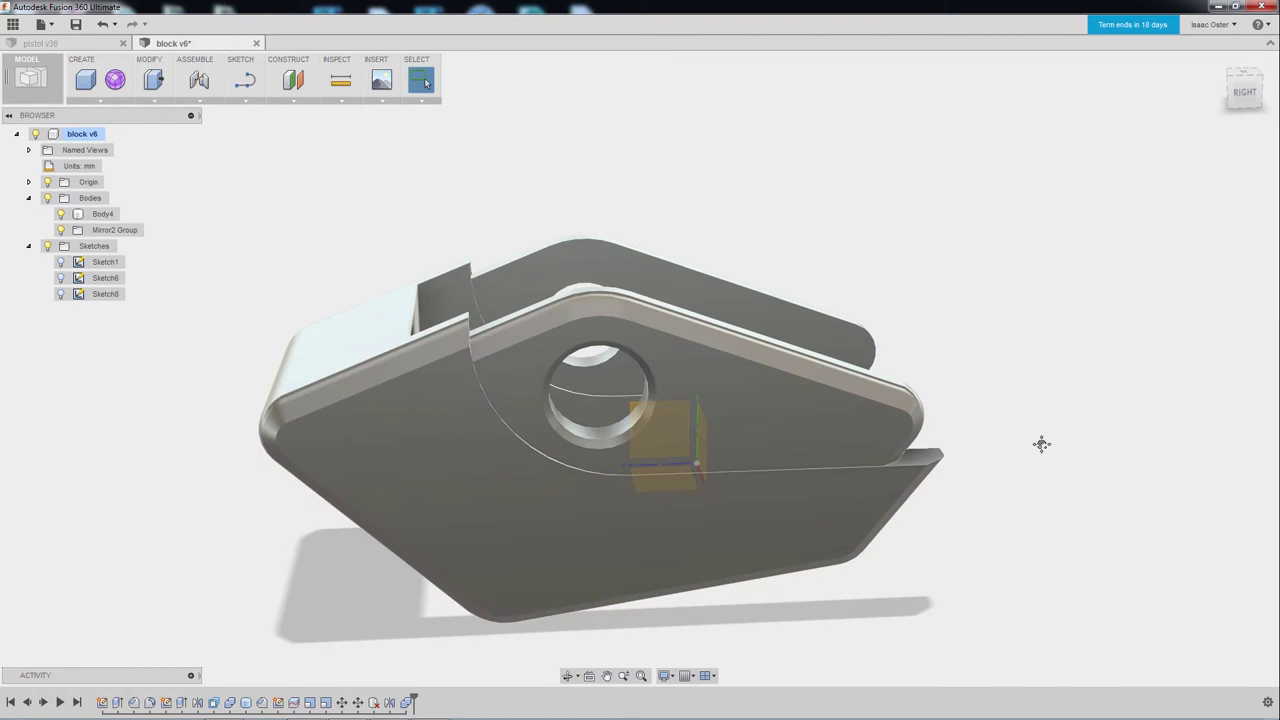
middle_click_drag(1040, 449, 1003, 460, "shift")
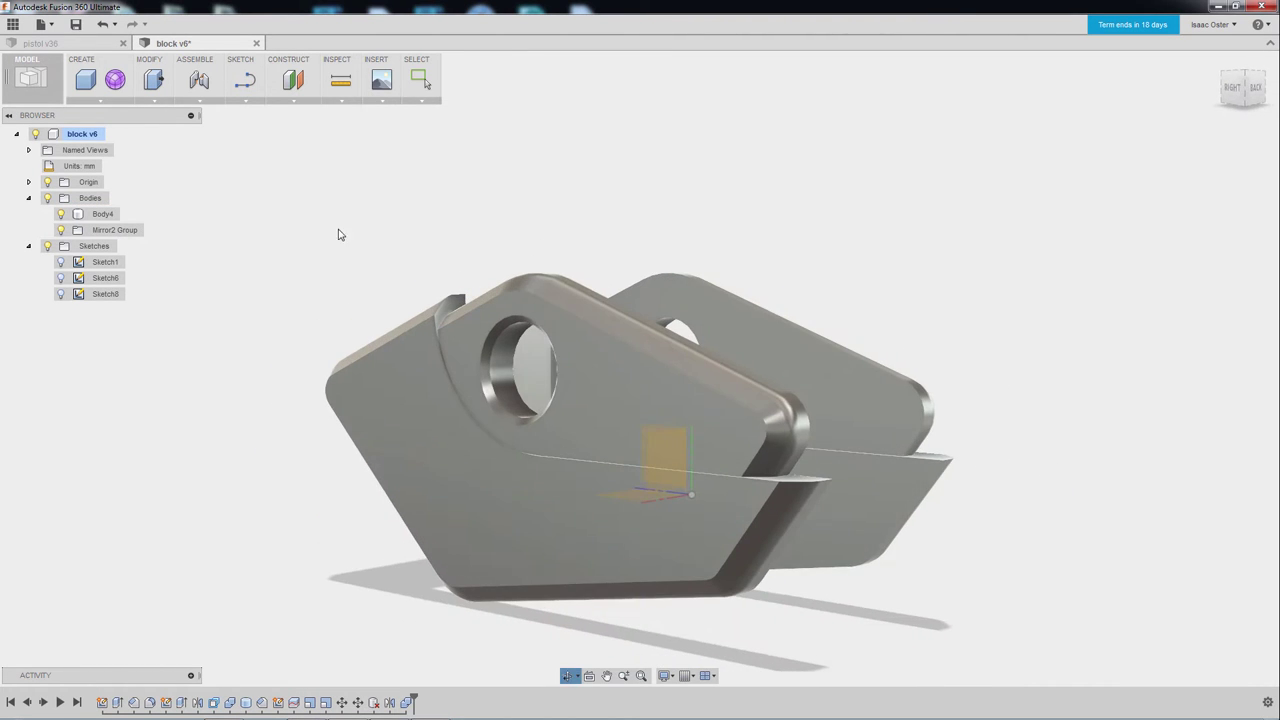
middle_click_drag(334, 237, 238, 252, "shift")
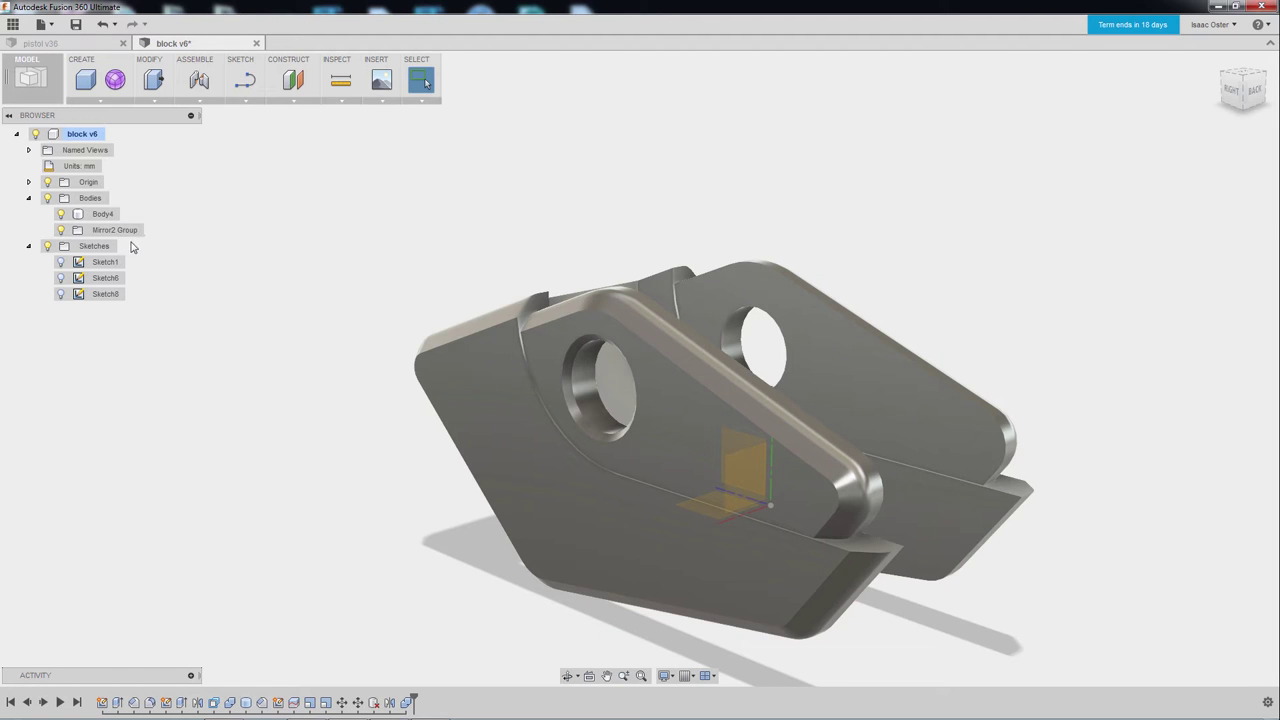
middle_click_drag(285, 310, 312, 316, "shift")
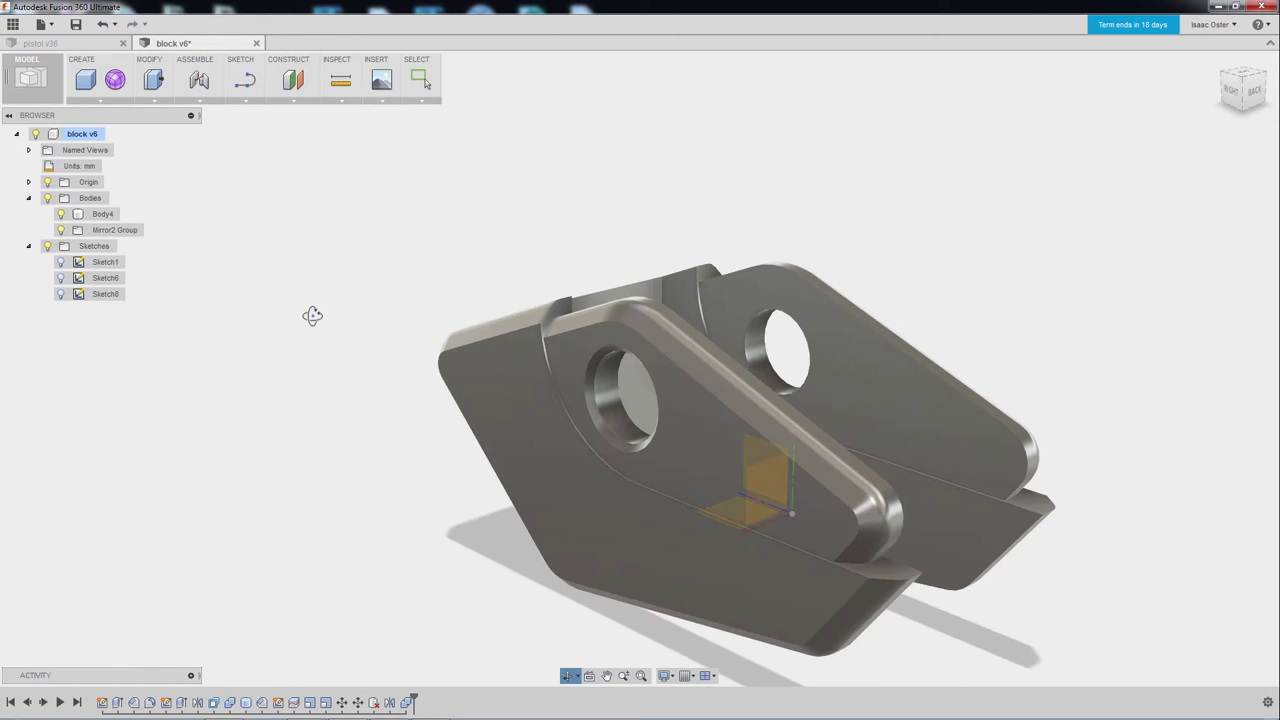
Rename the combined main body Body4 as thing 1
left_click(97, 218)
mouse_move(323, 271)
middle_mouse_down("shift")
mouse_move(294, 277)
mouse_move(304, 283)
middle_mouse_up("shift")
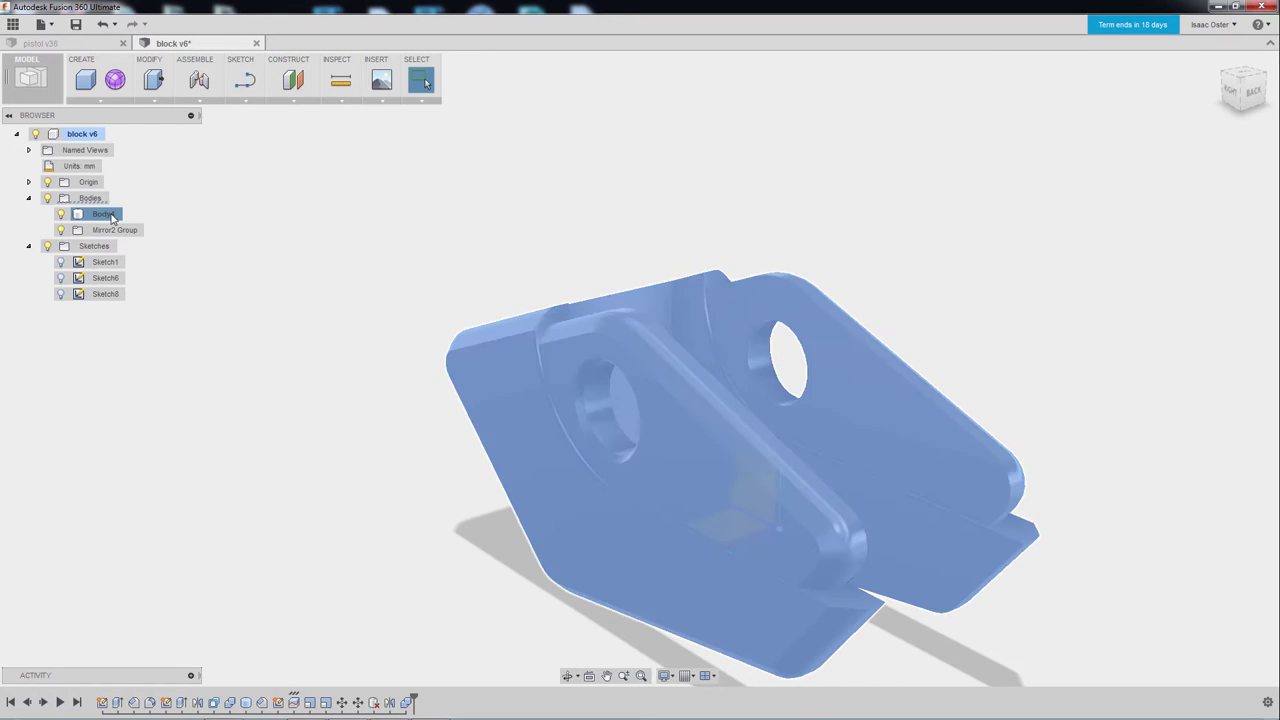
middle_click_drag(482, 303, 446, 308)
middle_click_drag(322, 318, 334, 314, "shift")
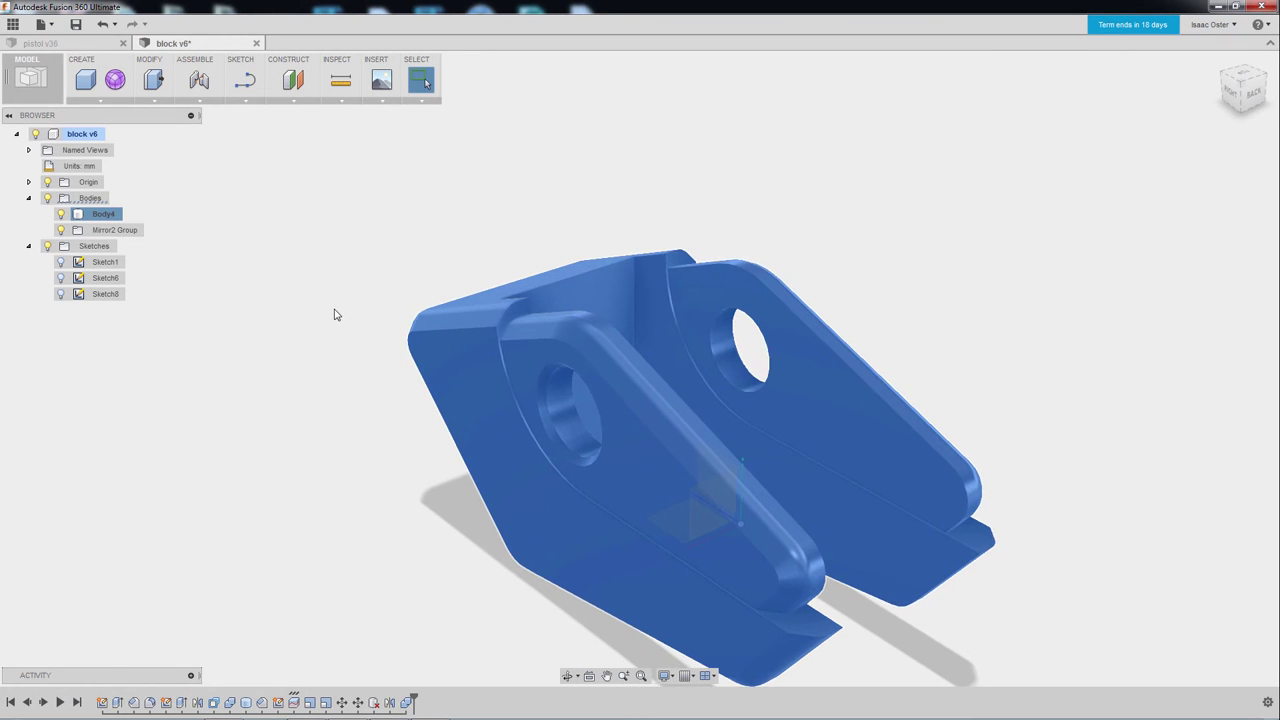
double_click(108, 216)
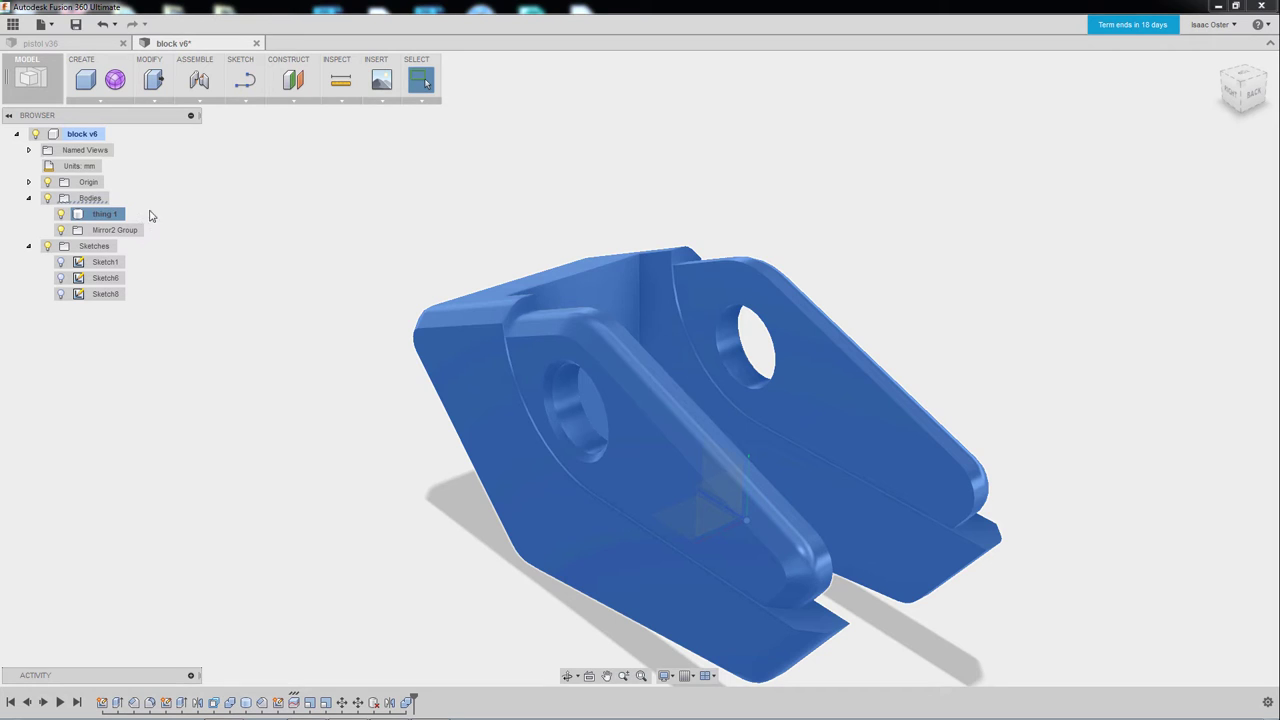
left_click(398, 204)
middle_click_drag(378, 204, 451, 137, "shift")
left_click(160, 101)
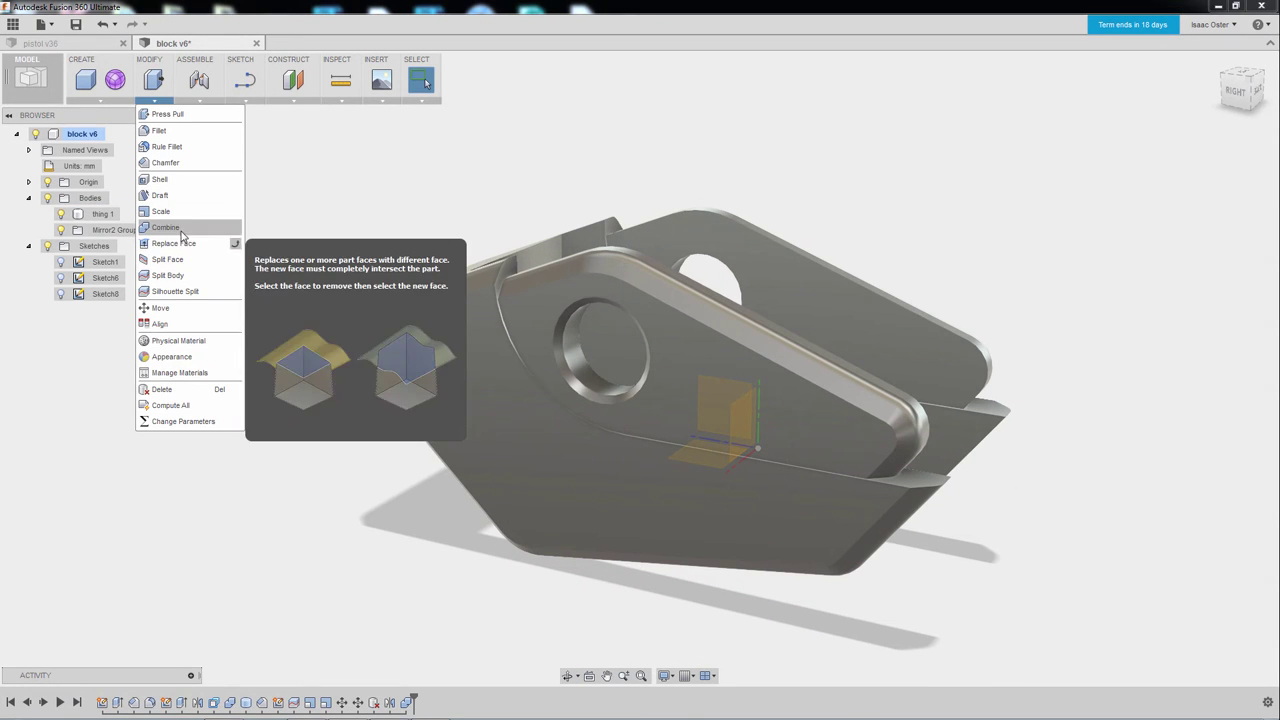
left_click(343, 194)
mouse_move(343, 194)
middle_mouse_down("shift")
mouse_move(371, 191)
mouse_move(306, 189)
mouse_move(320, 210)
mouse_move(300, 217)
mouse_move(251, 206)
mouse_move(317, 217)
mouse_move(349, 199)
middle_mouse_up("shift")
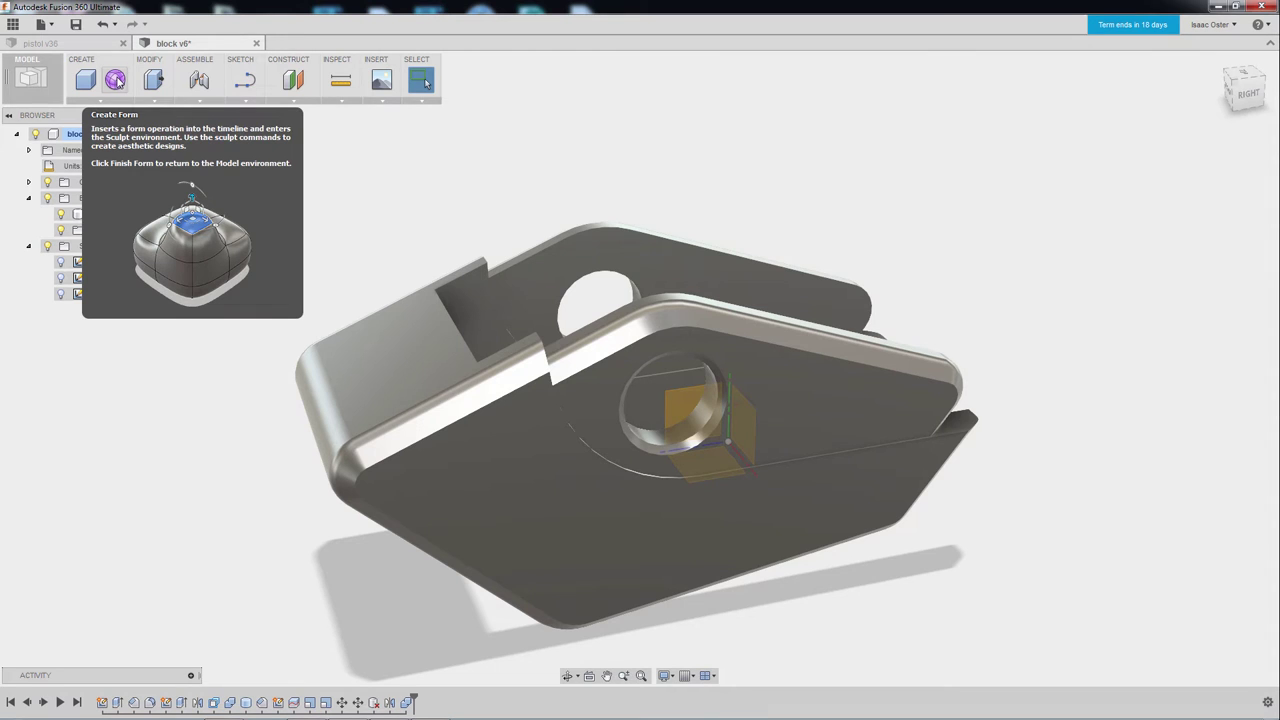
Create a new form in the Sculpt environment for the block design
left_click(116, 80)
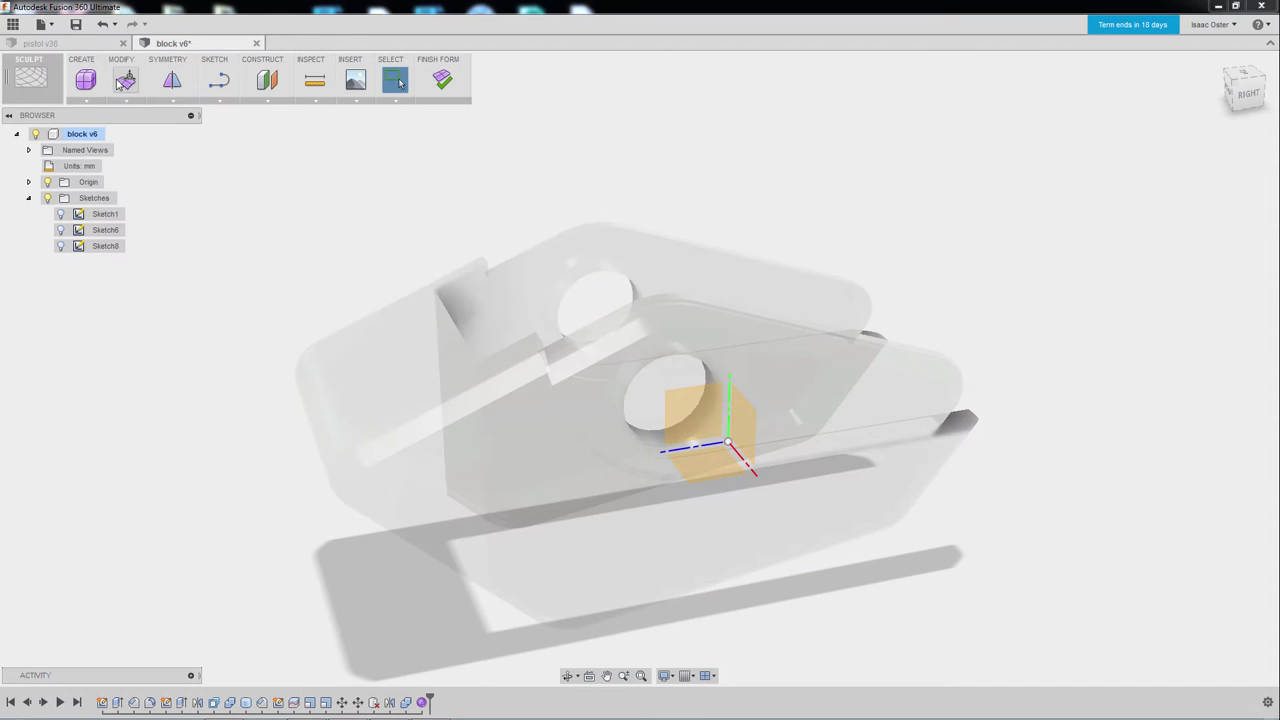
middle_click_drag(313, 238, 504, 207, "shift")
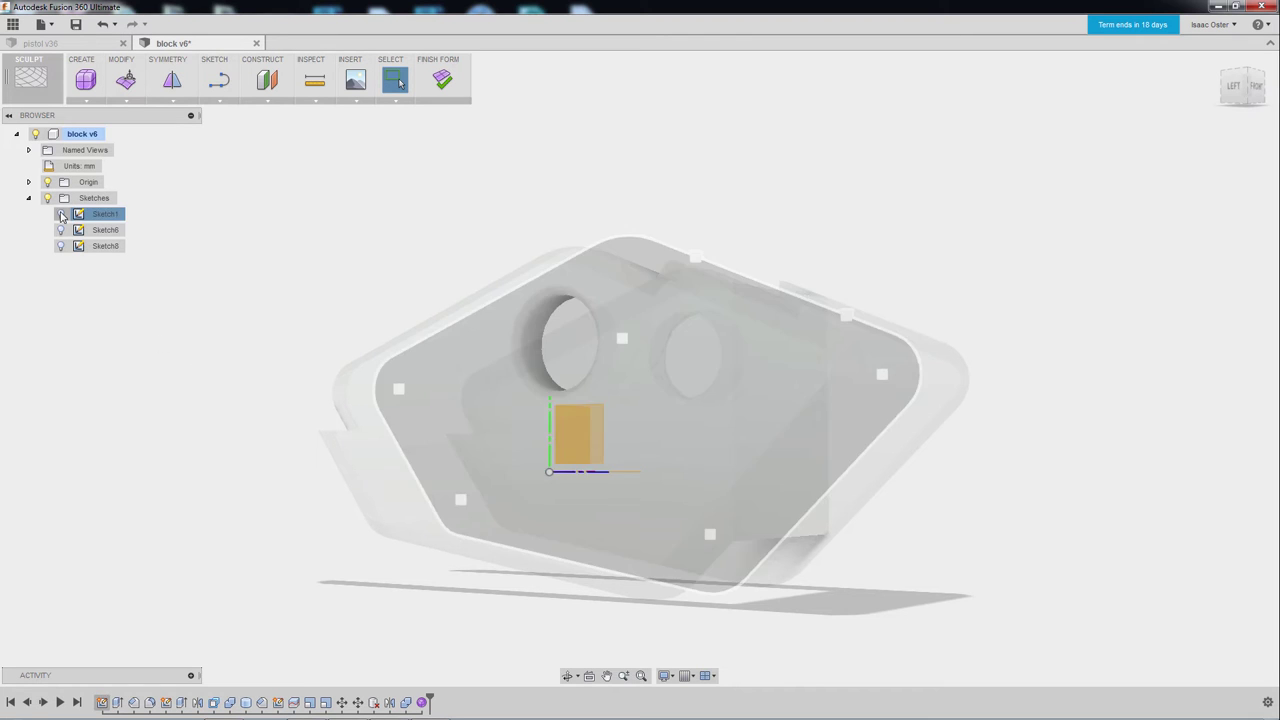
middle_click_drag(160, 260, 226, 296, "shift")
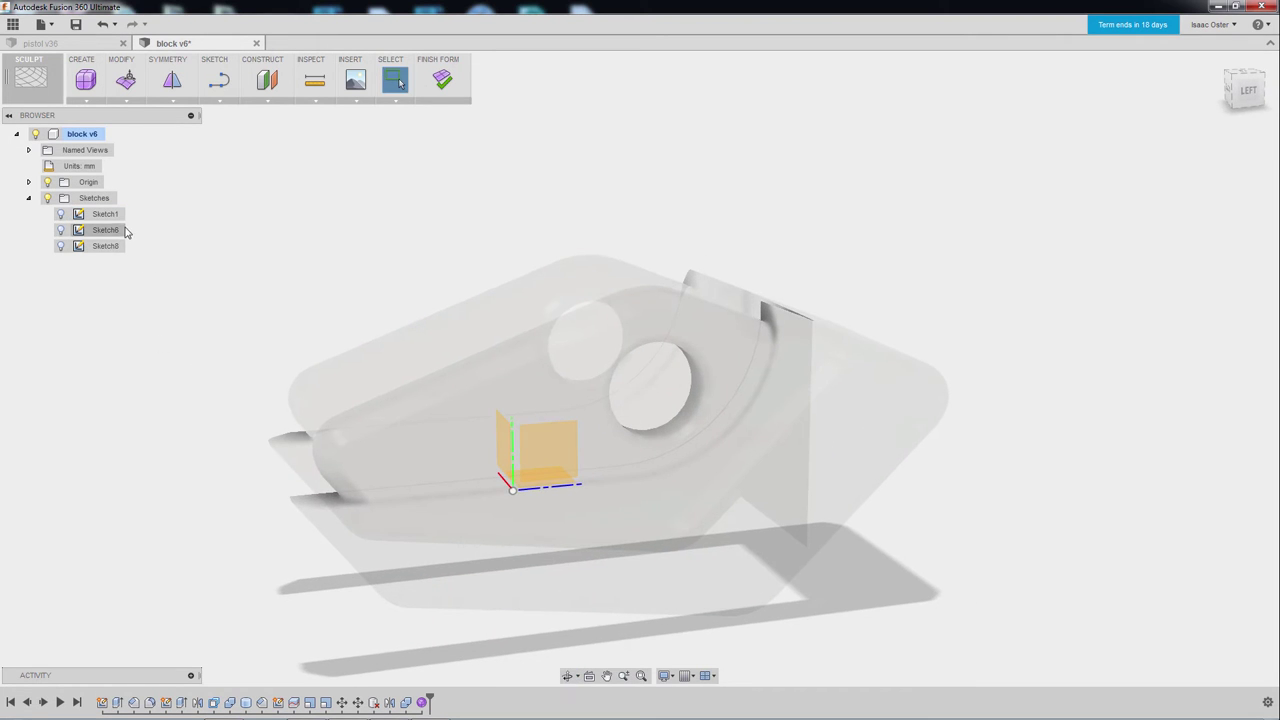
Start a T-spline box on the horizontal origin plane, centred on the origin, with a base about 65 by 62 mm
left_click(85, 101)
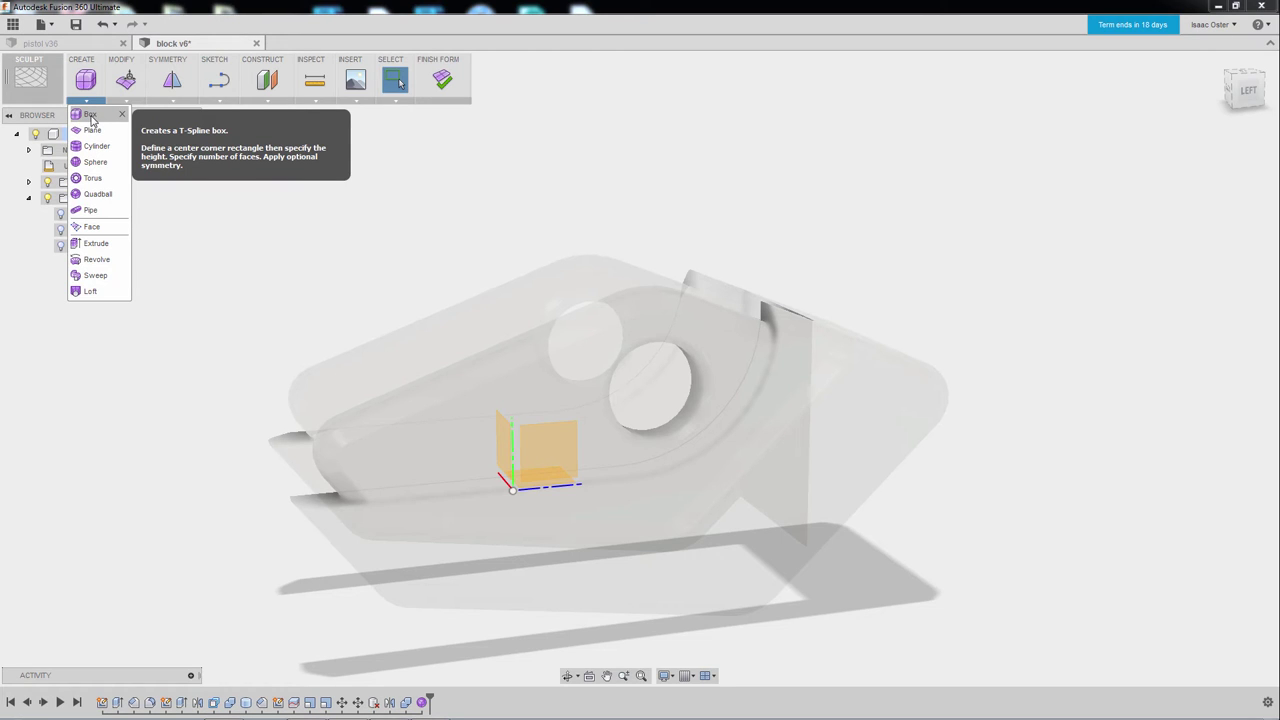
left_click(90, 116)
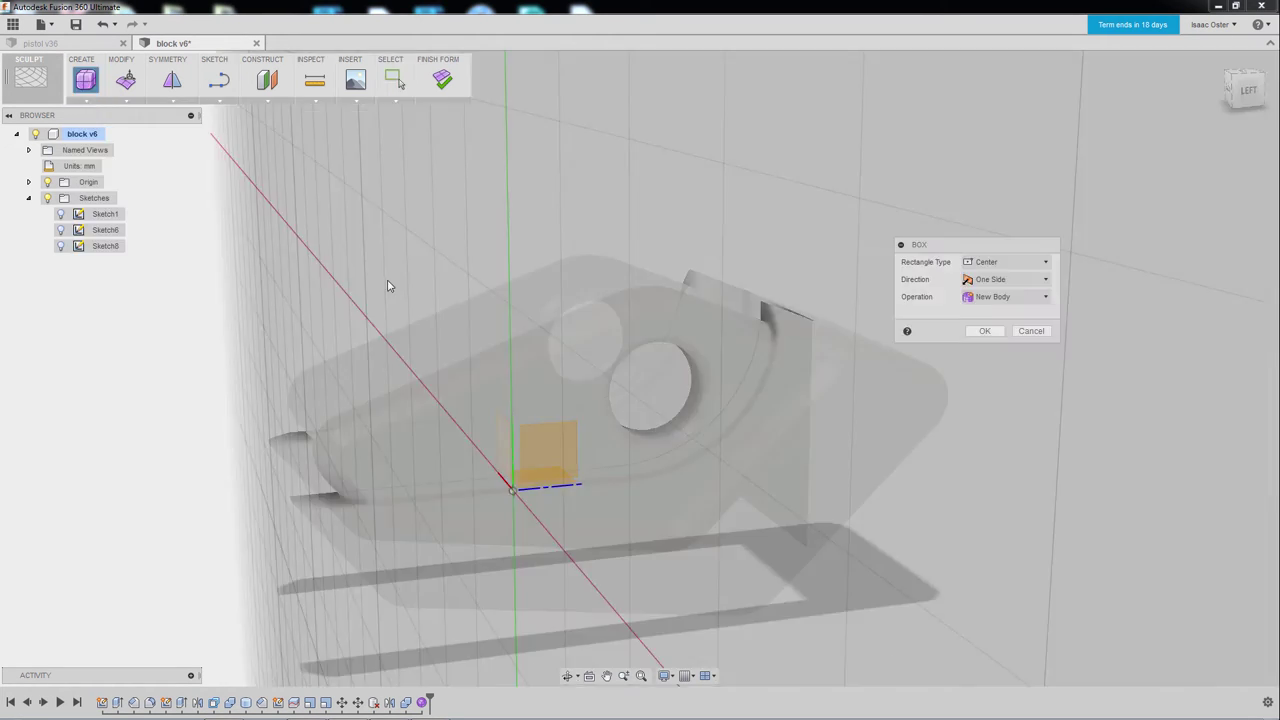
middle_click_drag(351, 331, 557, 542, "shift")
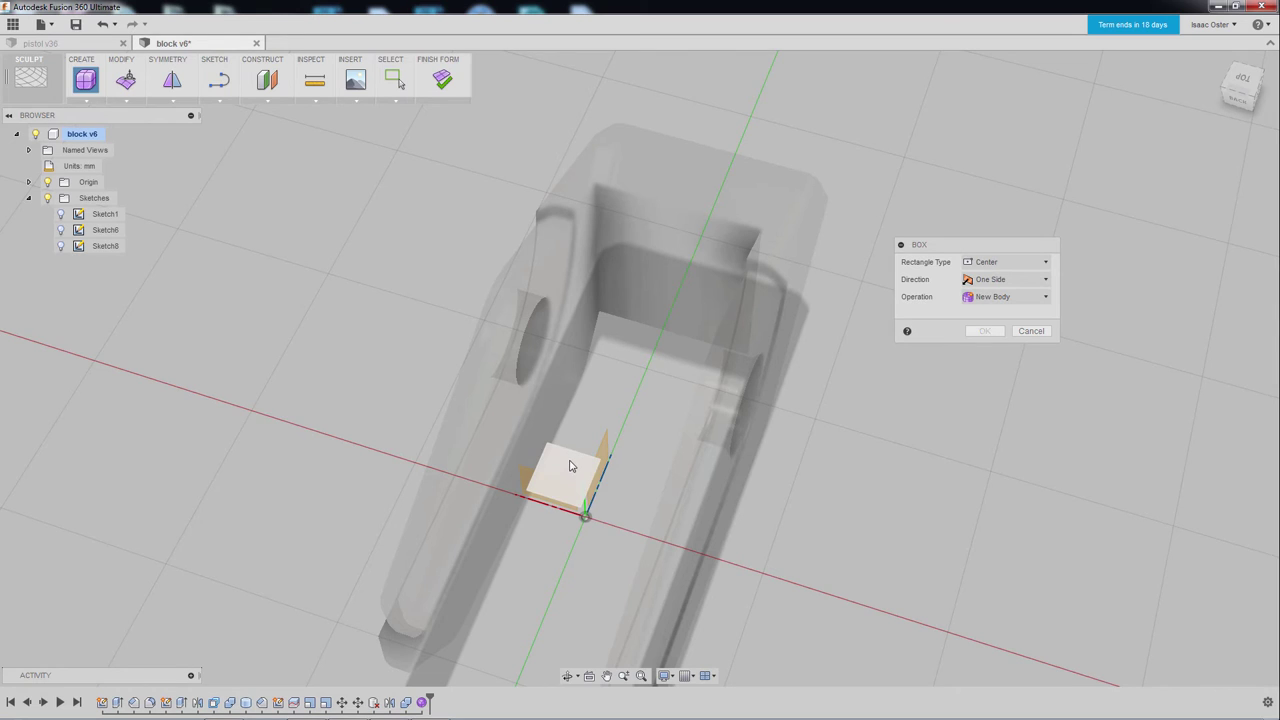
left_click(585, 516)
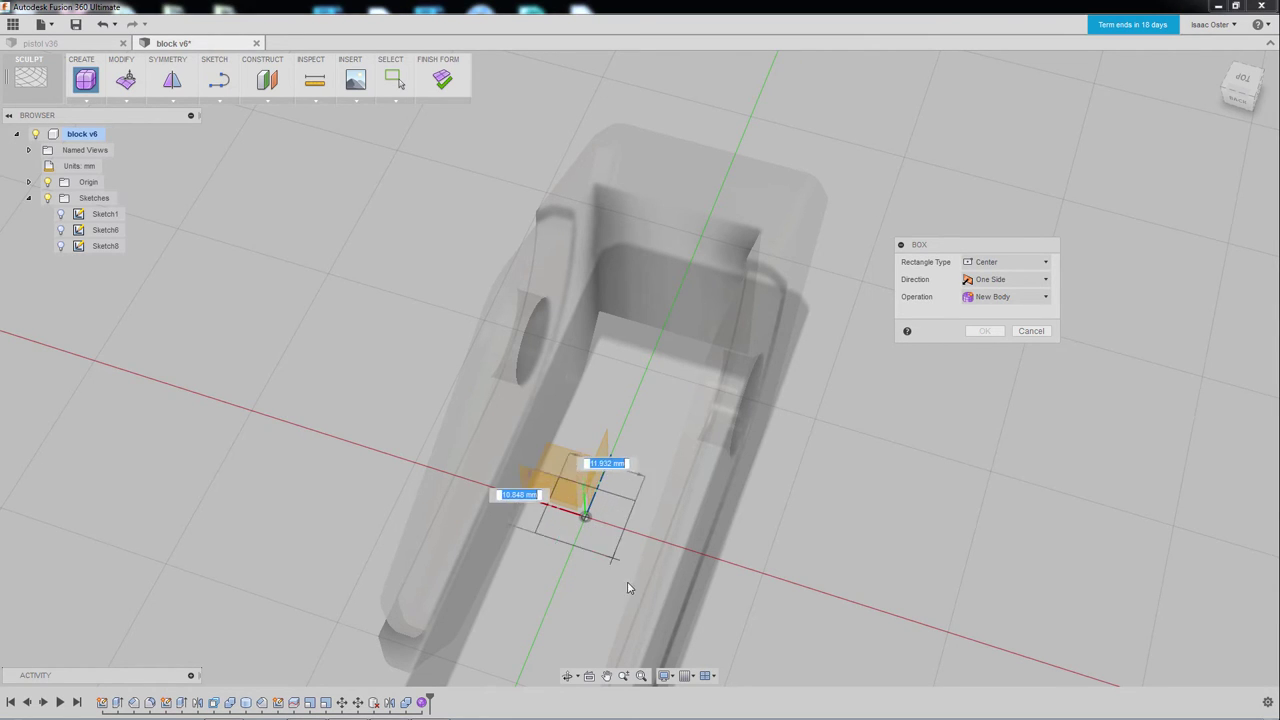
left_click(662, 658)
Give the T-spline box a height of 90 mm and a width of 120 mm, and create it as a new body
middle_click_drag(757, 583, 535, 358, "shift")
left_click_drag(533, 357, 537, 121)
middle_click_drag(811, 214, 603, 295, "shift")
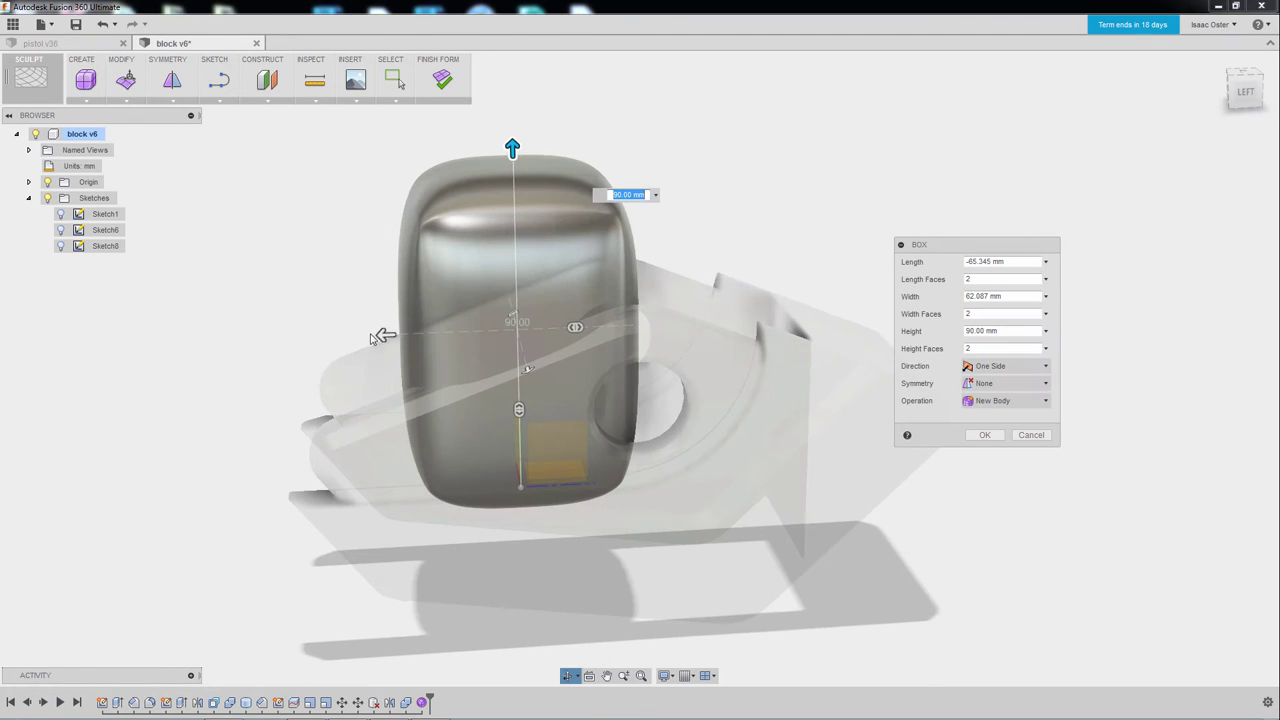
left_click_drag(384, 334, 274, 337)
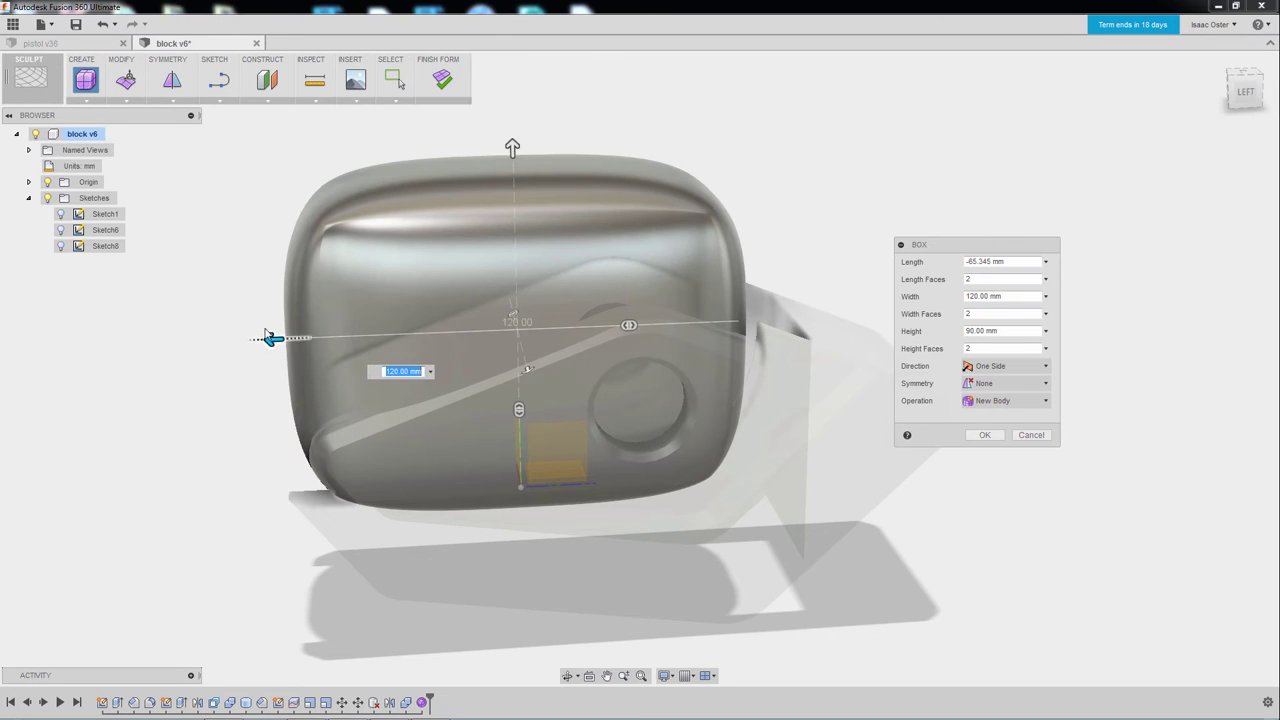
middle_click_drag(262, 342, 762, 391, "shift")
left_click(982, 436)
middle_click_drag(980, 441, 1025, 434, "shift")
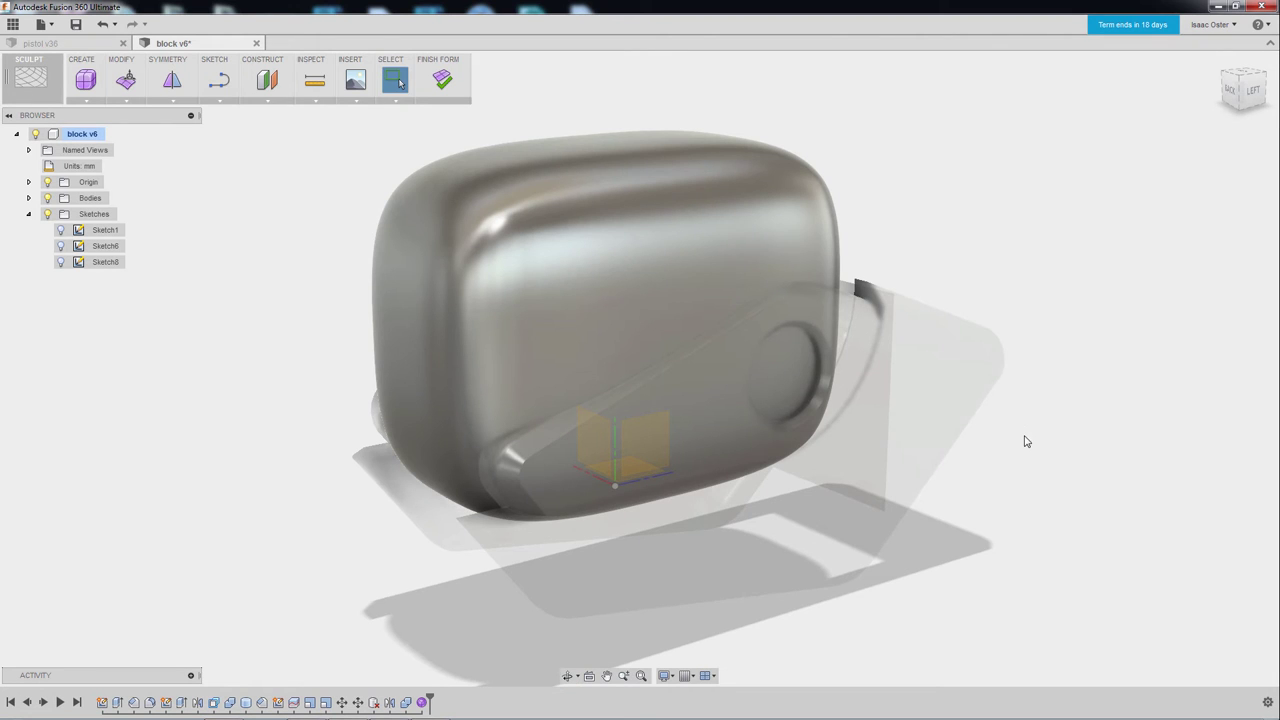
key("ctrl+1")
middle_click_drag(1049, 485, 1047, 523, "shift")
key("3")
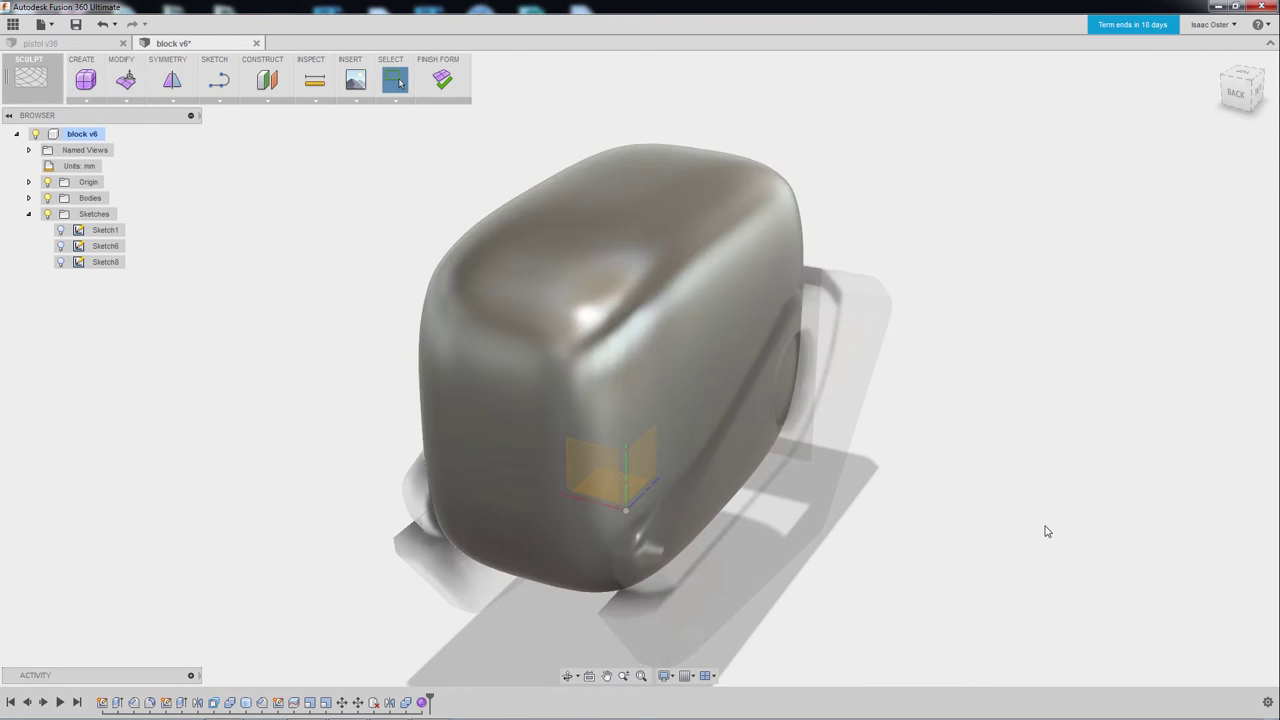
mouse_move(948, 471)
middle_mouse_down("shift")
mouse_move(886, 409)
mouse_move(928, 474)
middle_mouse_up("shift")
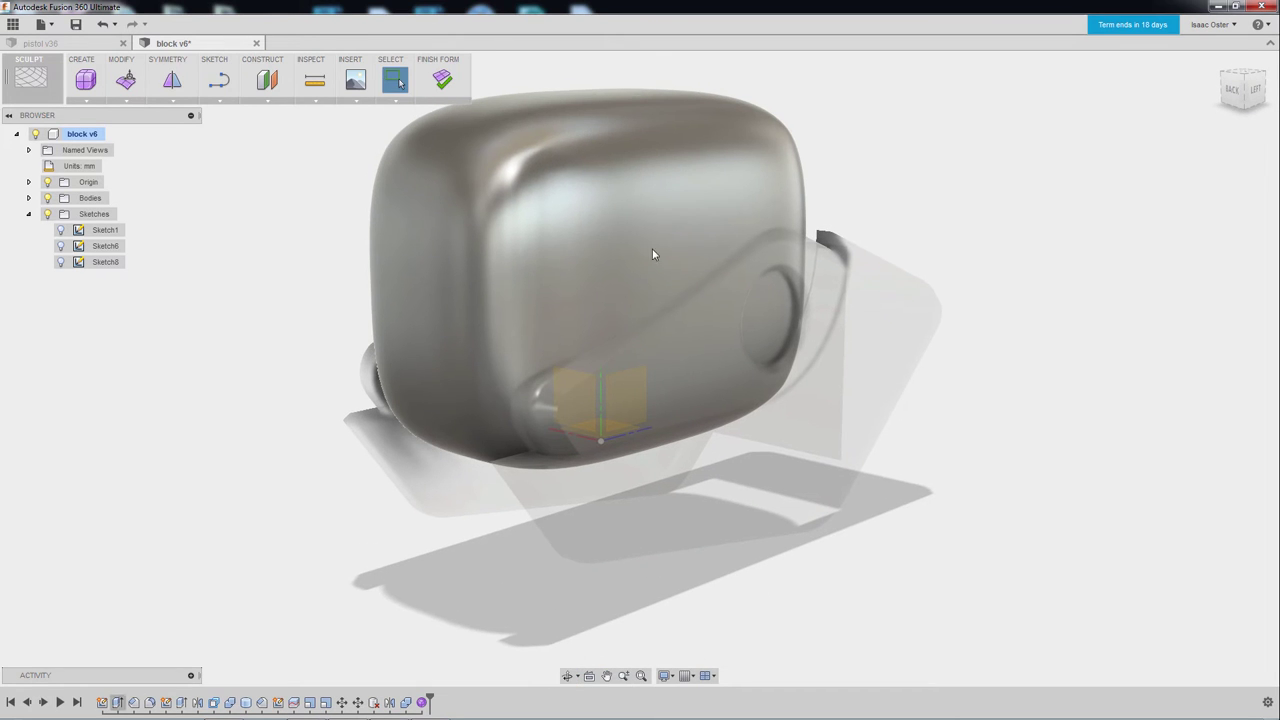
Set the visual style to Shaded with Visible Edges Only
left_click(690, 677)
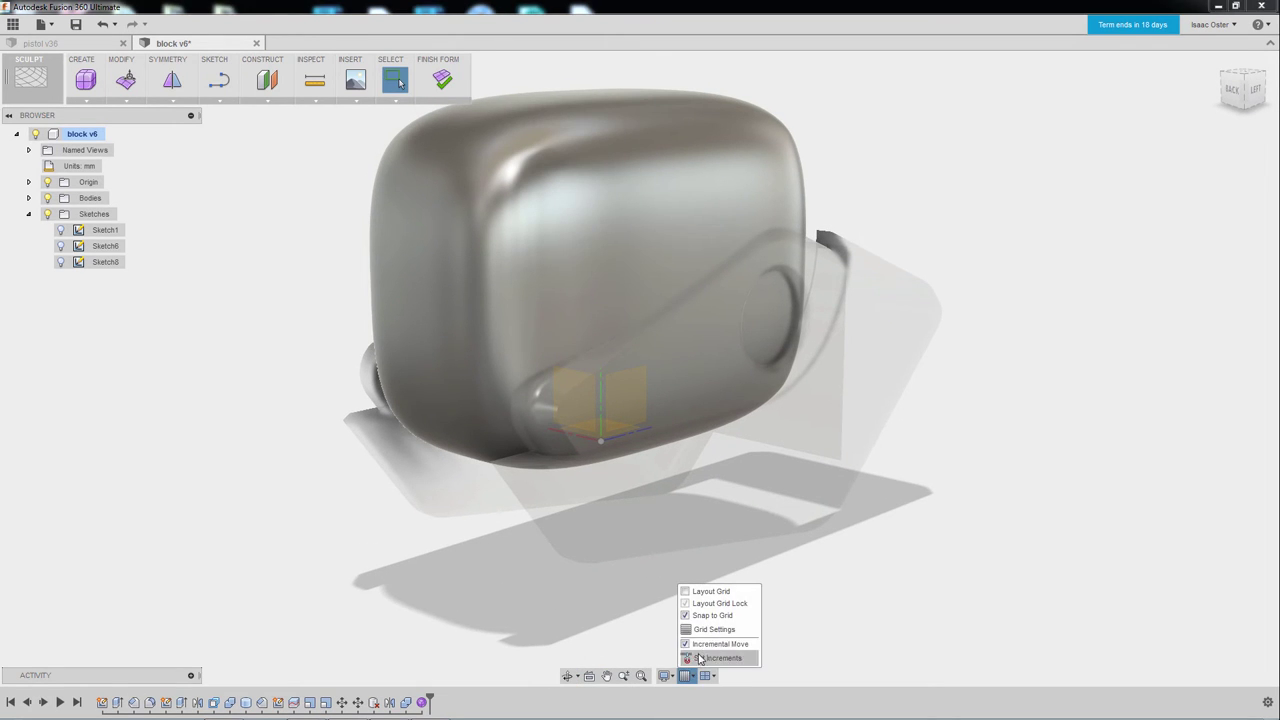
left_click(665, 677)
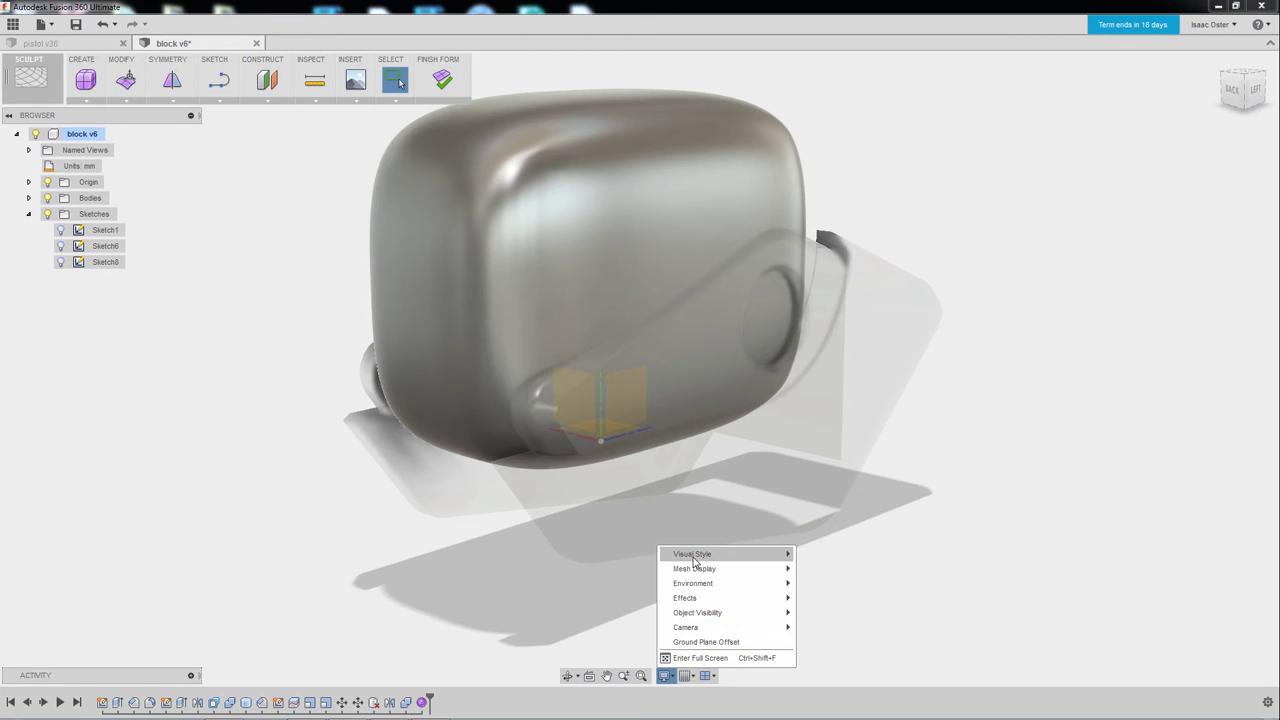
mouse_move(767, 553)
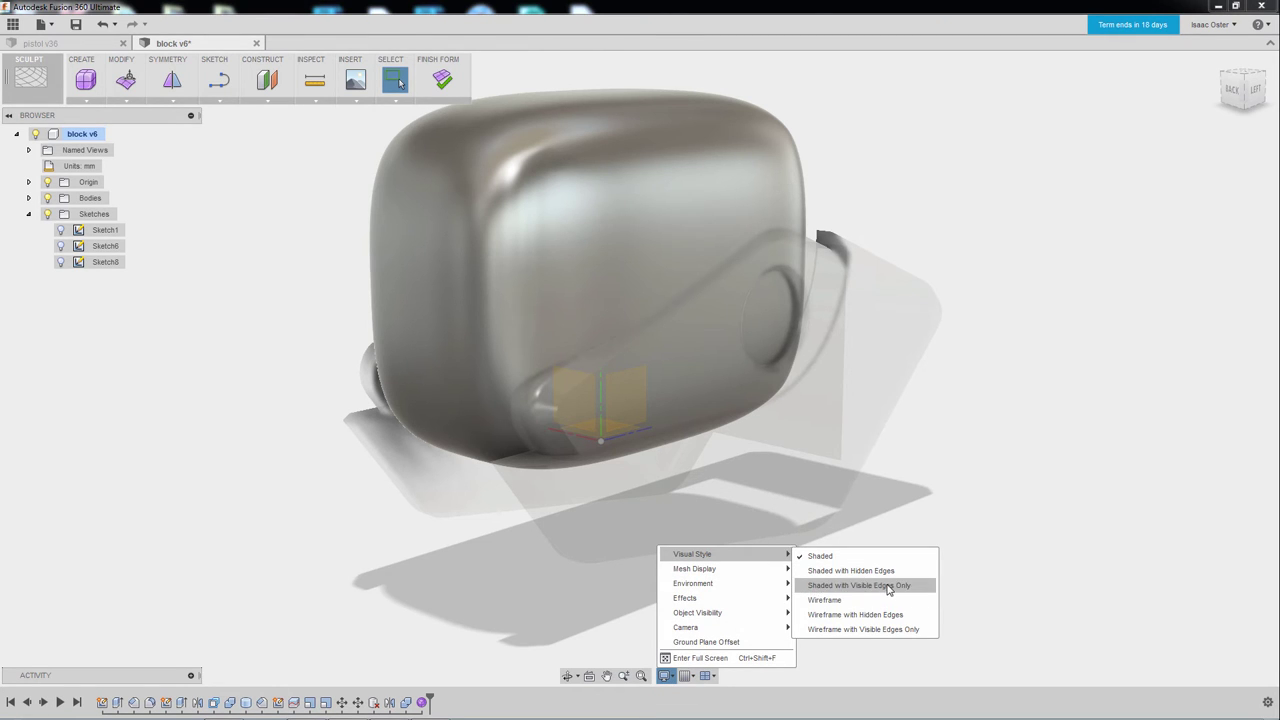
left_click(888, 588)
mouse_move(754, 566)
middle_mouse_down("shift")
mouse_move(851, 566)
mouse_move(829, 571)
mouse_move(914, 532)
mouse_move(883, 531)
mouse_move(731, 393)
middle_mouse_up("shift")
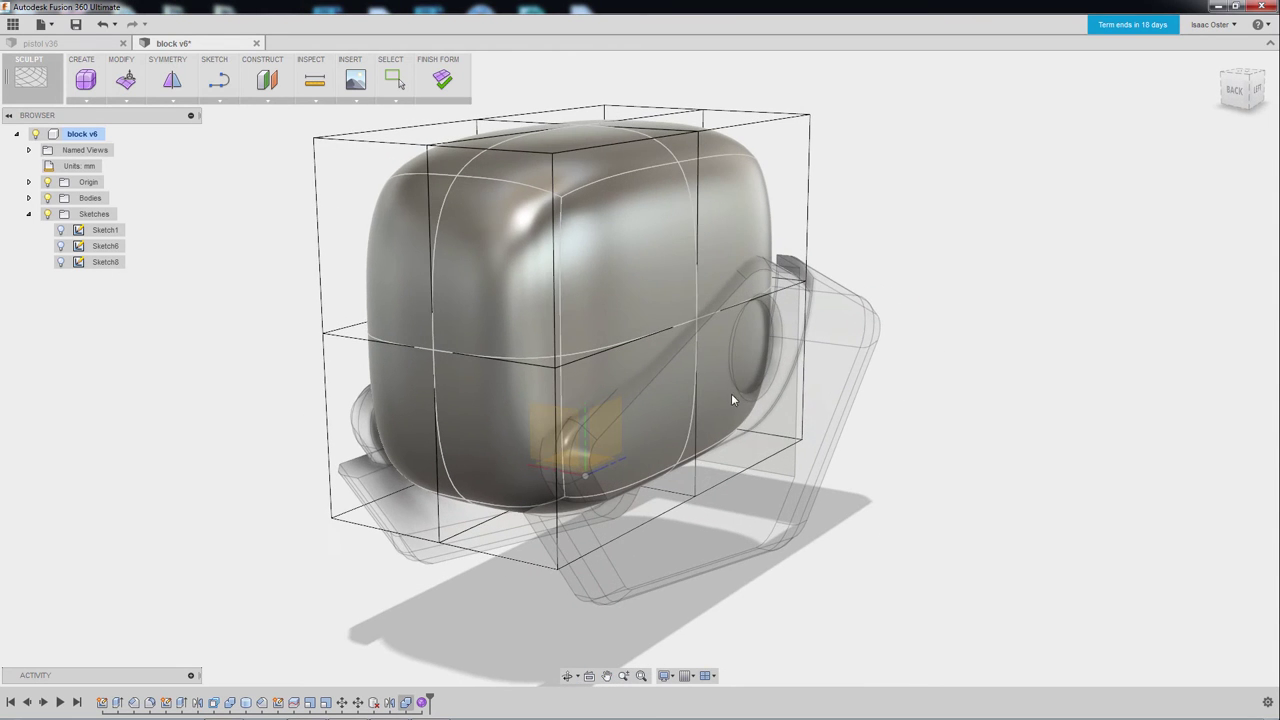
Use Edit Form to move the two upper faces on the box's back end outward by 45 mm
left_click(497, 264)
left_click(390, 336, "shift")
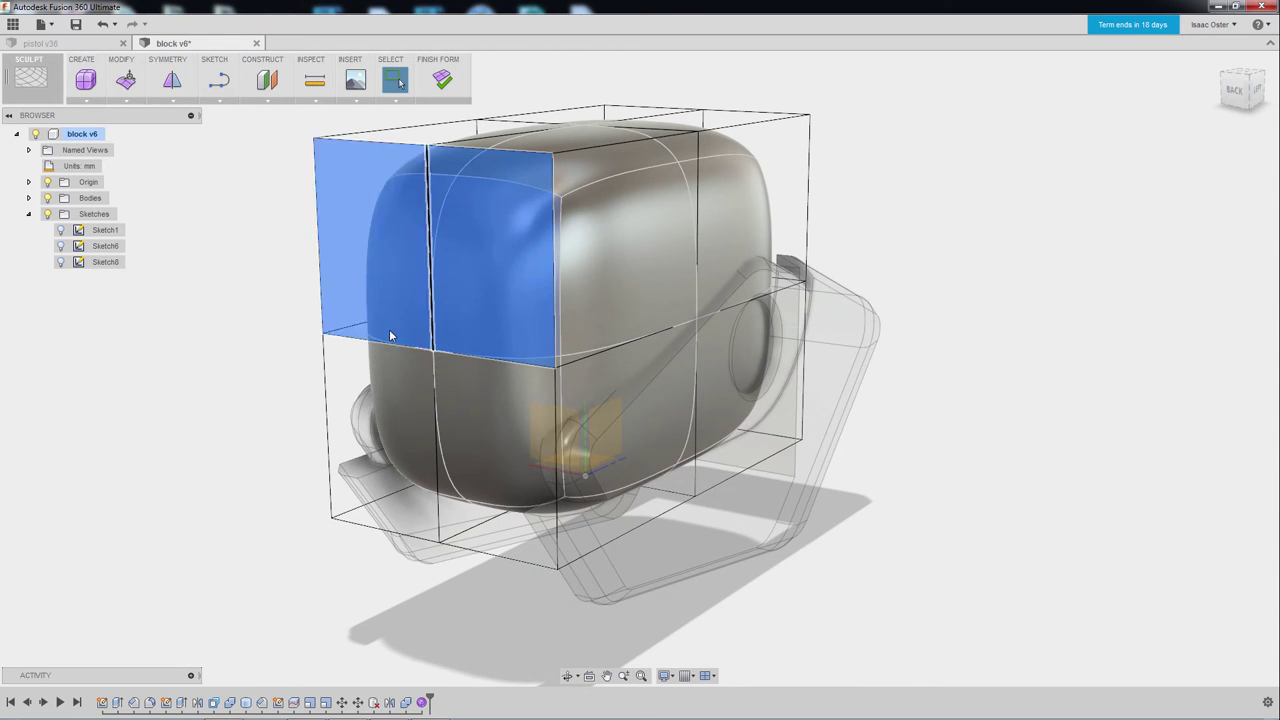
right_click(391, 245)
left_click(447, 228)
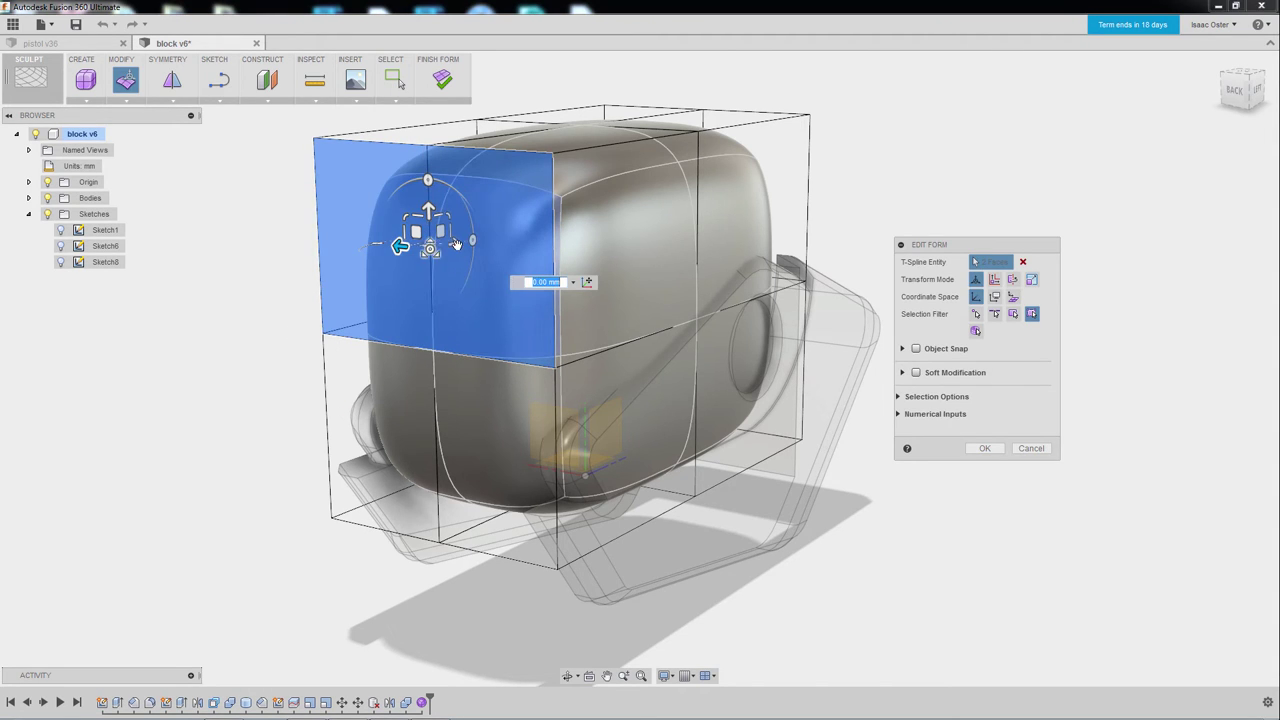
left_click_drag(457, 243, 318, 272)
middle_click_drag(721, 443, 525, 426, "shift")
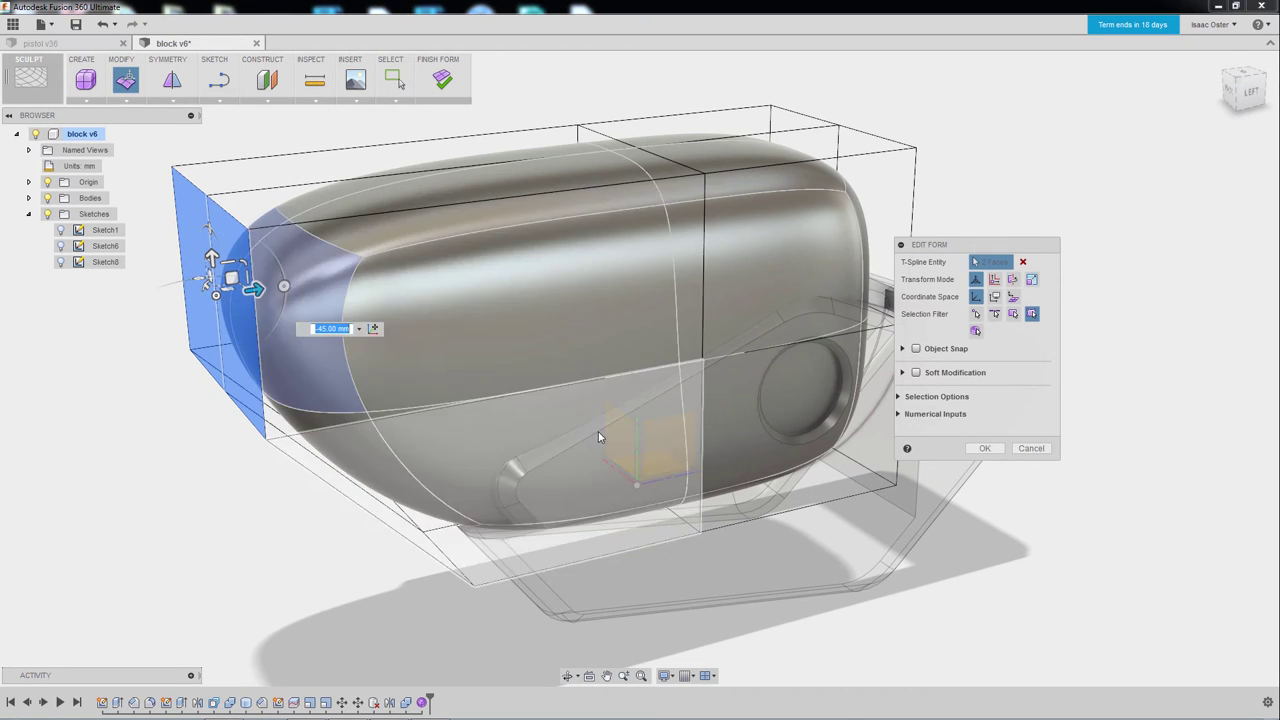
middle_click_drag(691, 320, 699, 323)
mouse_move(652, 450)
middle_mouse_down("shift")
mouse_move(607, 443)
mouse_move(654, 449)
mouse_move(646, 468)
middle_mouse_up("shift")
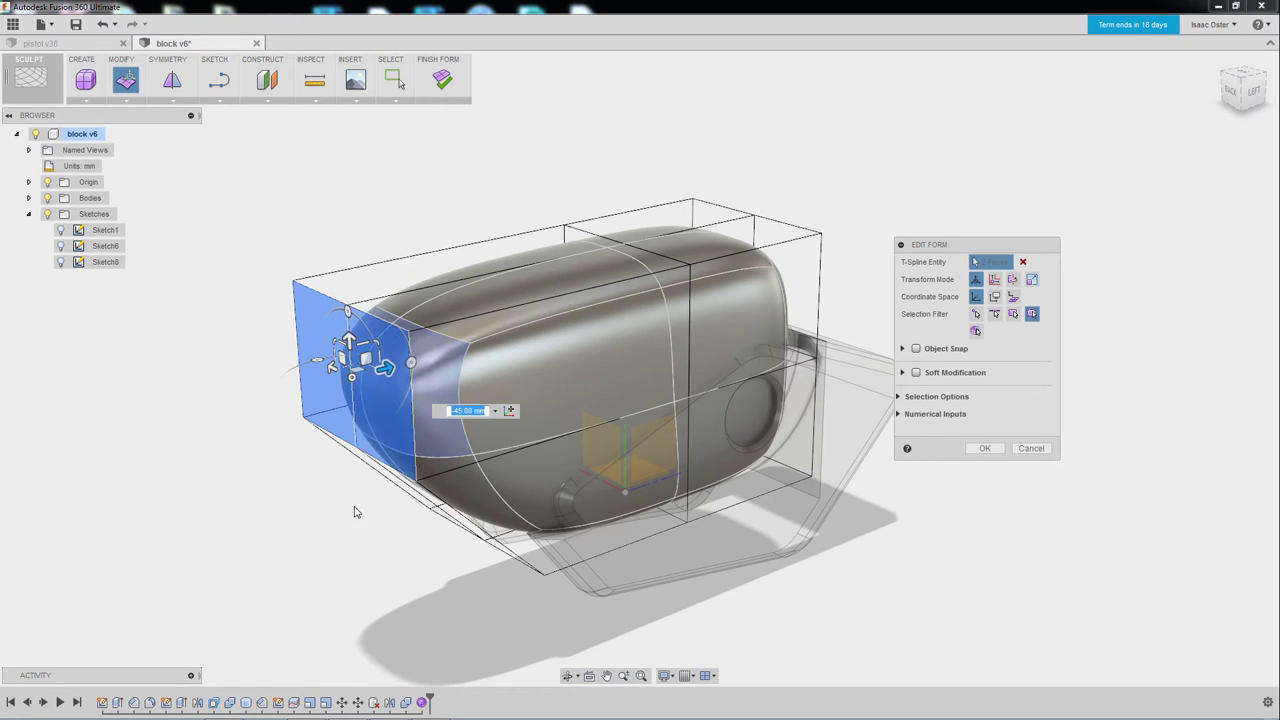
Extrude the two selected end faces outward with a new ring of faces, to an offset of -90 mm
middle_click_drag(348, 574, 393, 522, "shift")
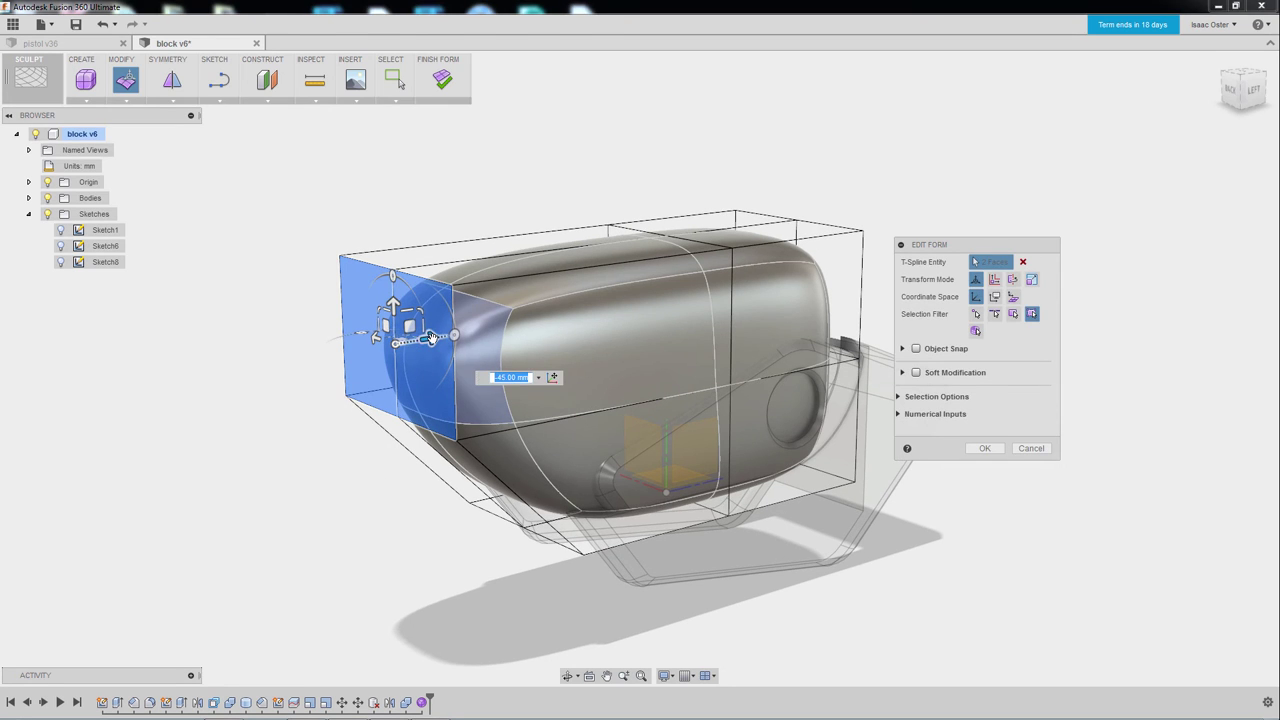
left_click_drag(424, 345, 428, 338)
left_click_drag(330, 356, 301, 365)
middle_click_drag(399, 505, 434, 503)
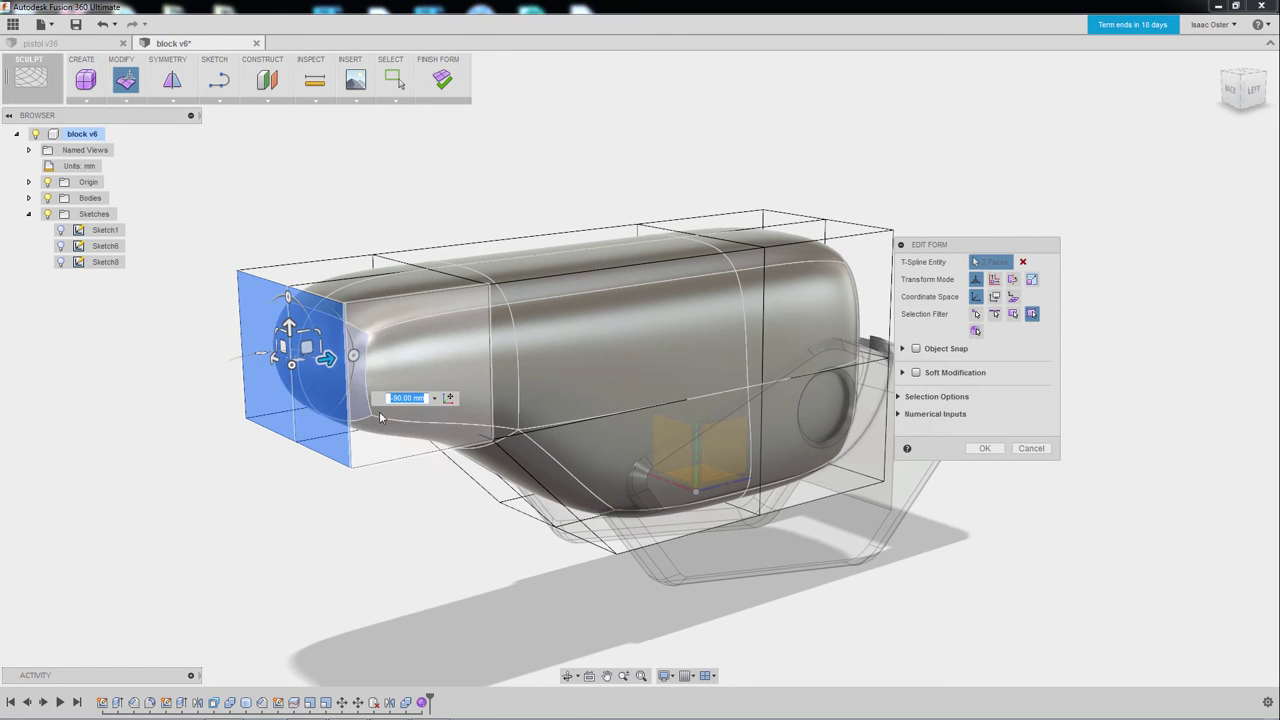
Extrude the same end faces once more to an offset of -100 mm and finish the form edit
left_click_drag(332, 353, 295, 364)
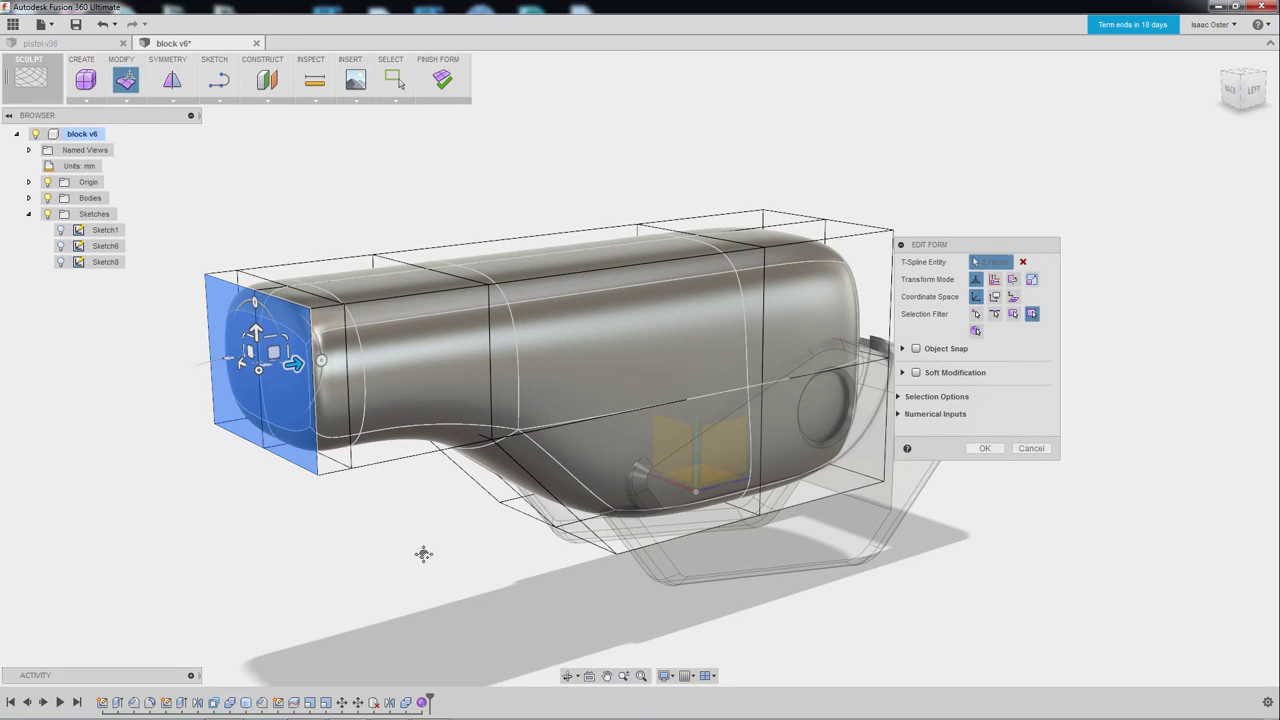
middle_click_drag(423, 551, 456, 573, "shift")
middle_click_drag(389, 492, 334, 411)
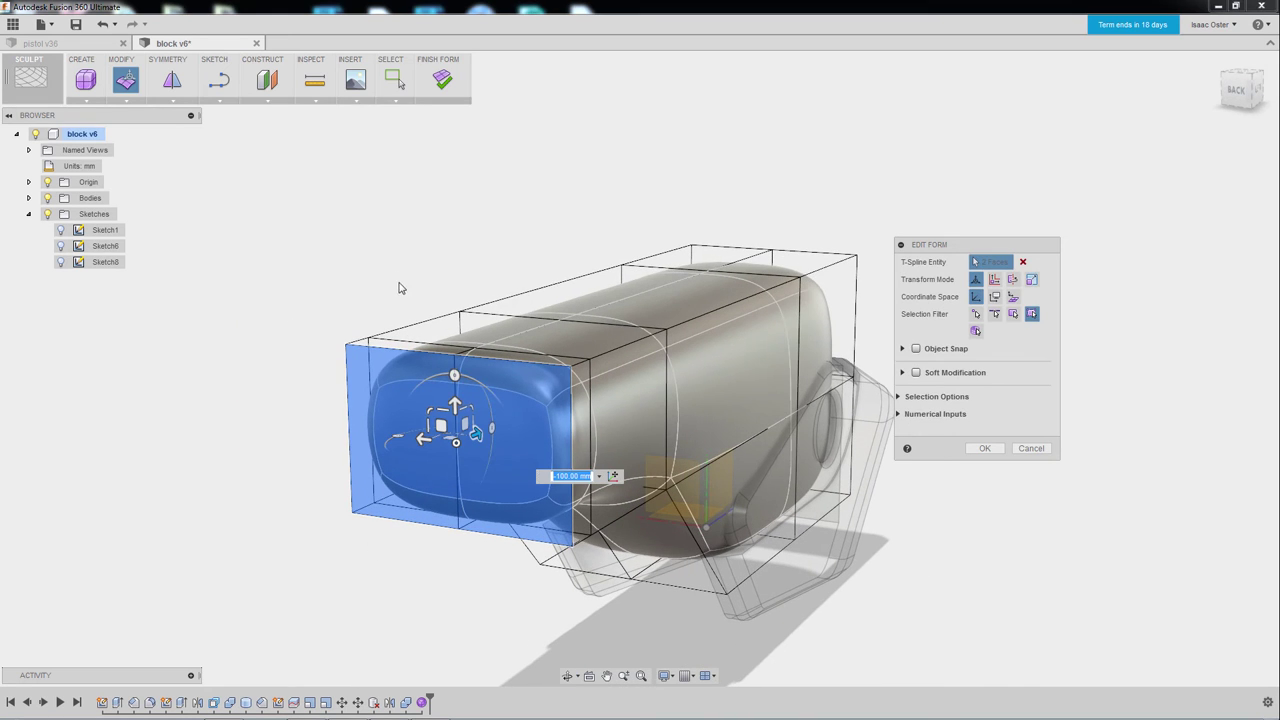
left_click(985, 448)
Apply Mirror - Internal symmetry to the form, using matching upper faces on its two opposite long sides
middle_click_drag(986, 457, 954, 351, "shift")
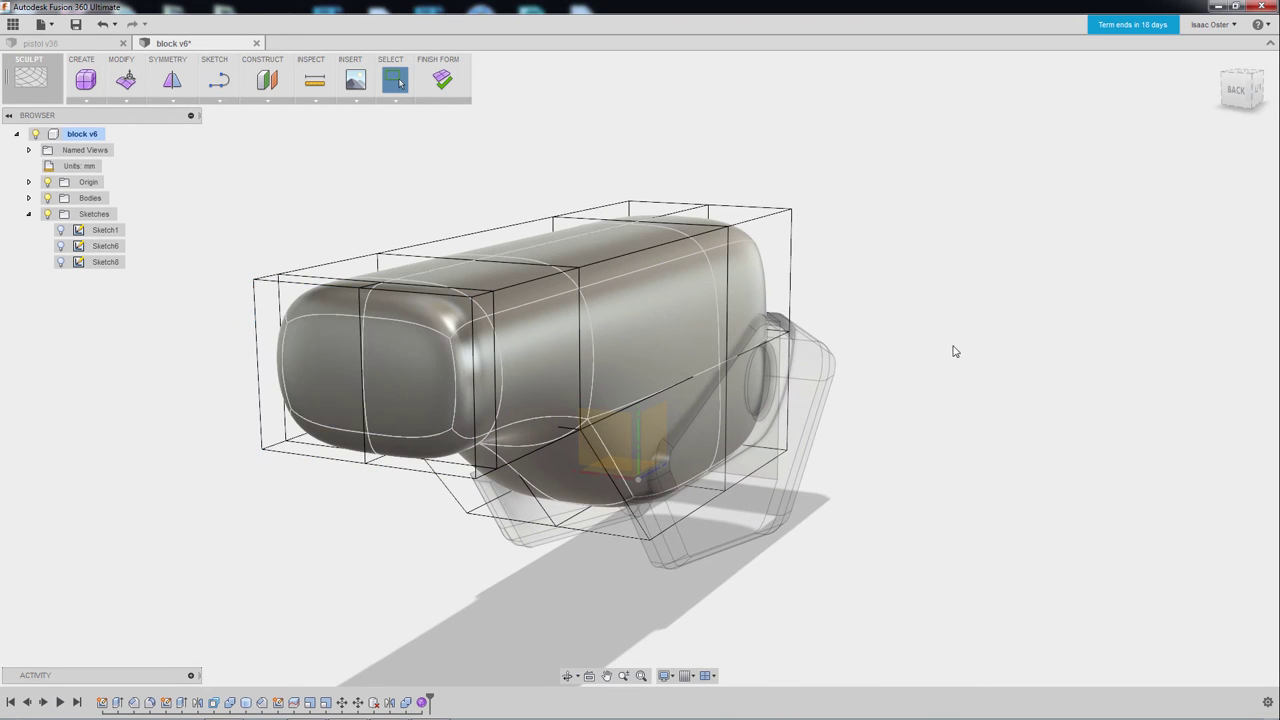
middle_click_drag(379, 202, 387, 222, "shift")
left_click(175, 103)
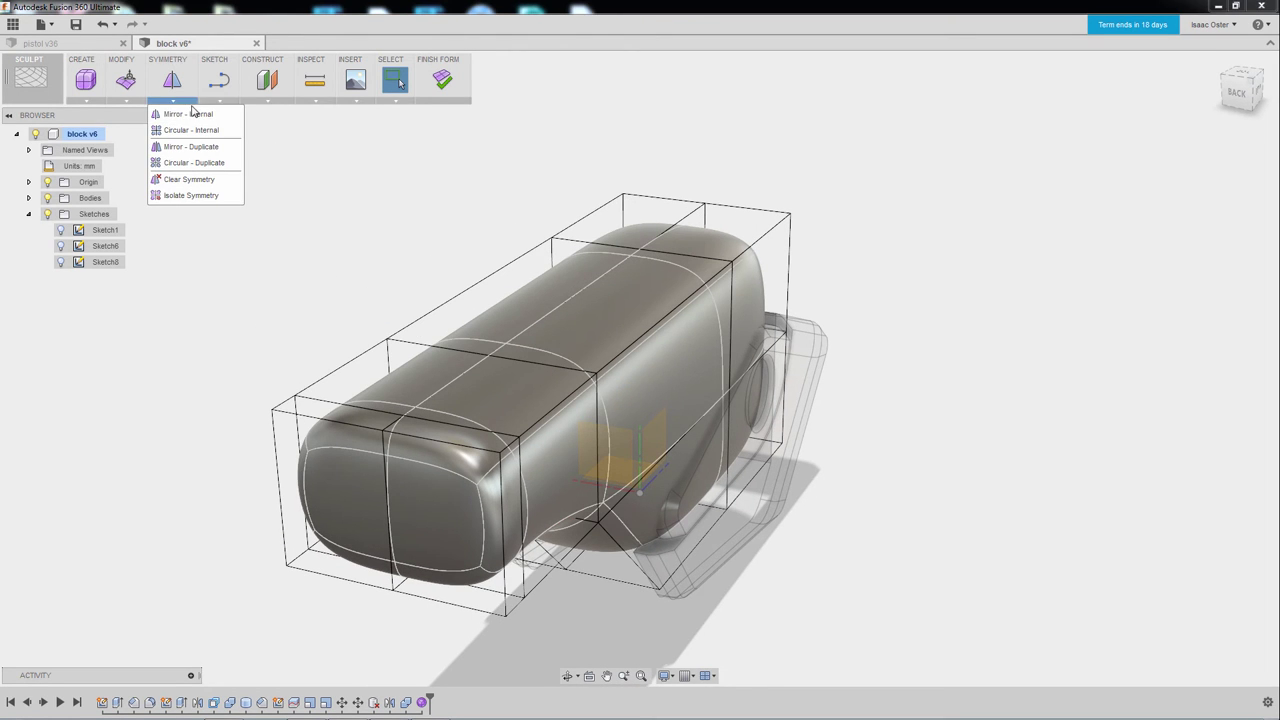
left_click(195, 116)
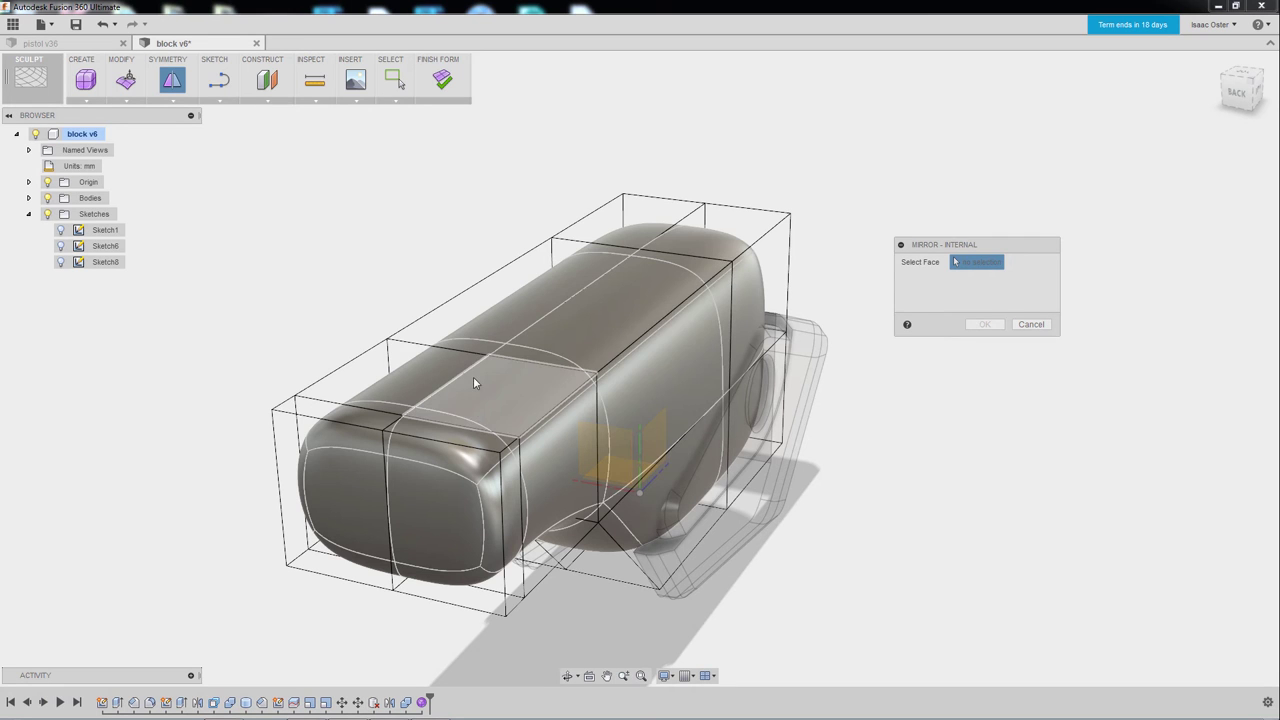
left_click(658, 369)
middle_click_drag(983, 580, 684, 433)
left_click(685, 440)
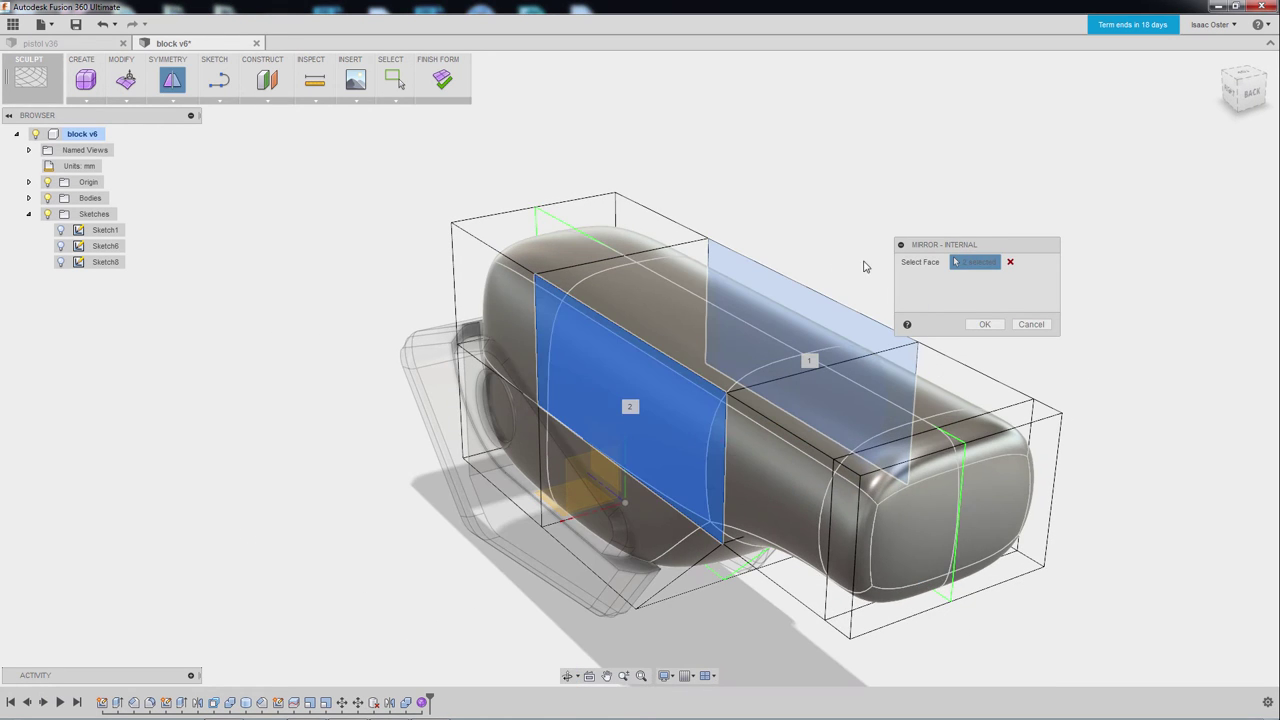
left_click(985, 325)
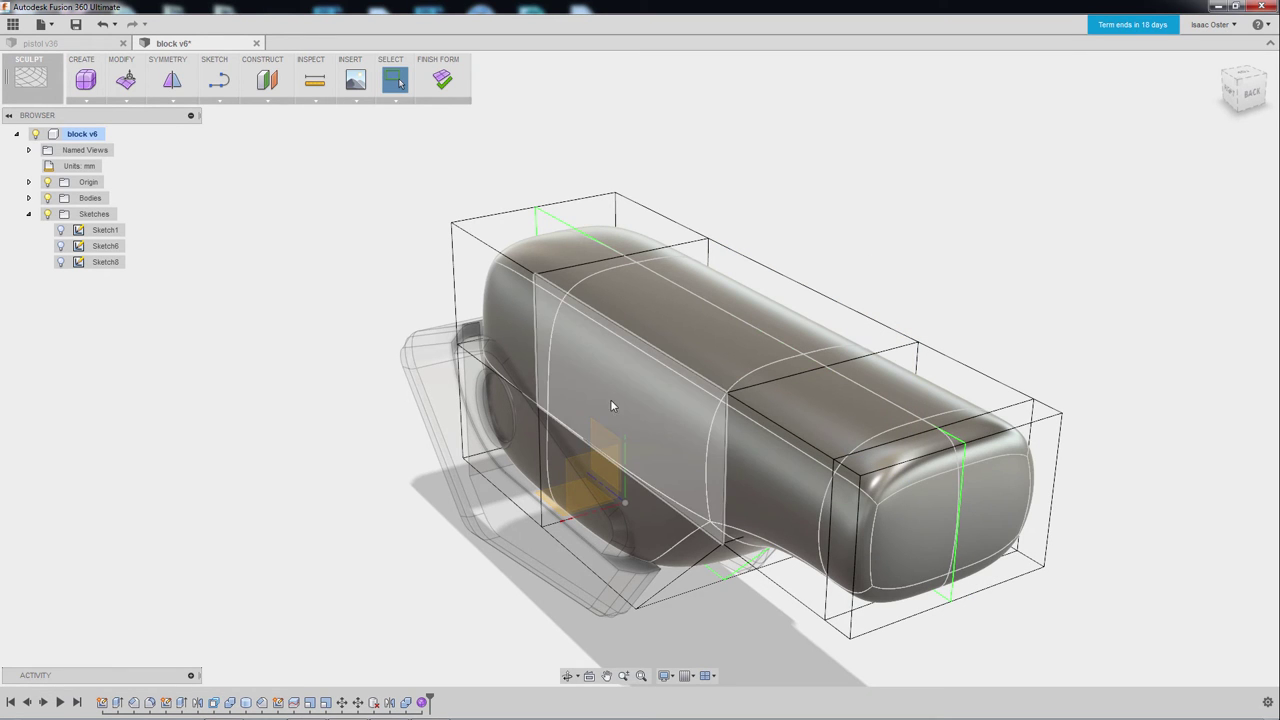
middle_click_drag(1034, 318, 848, 297)
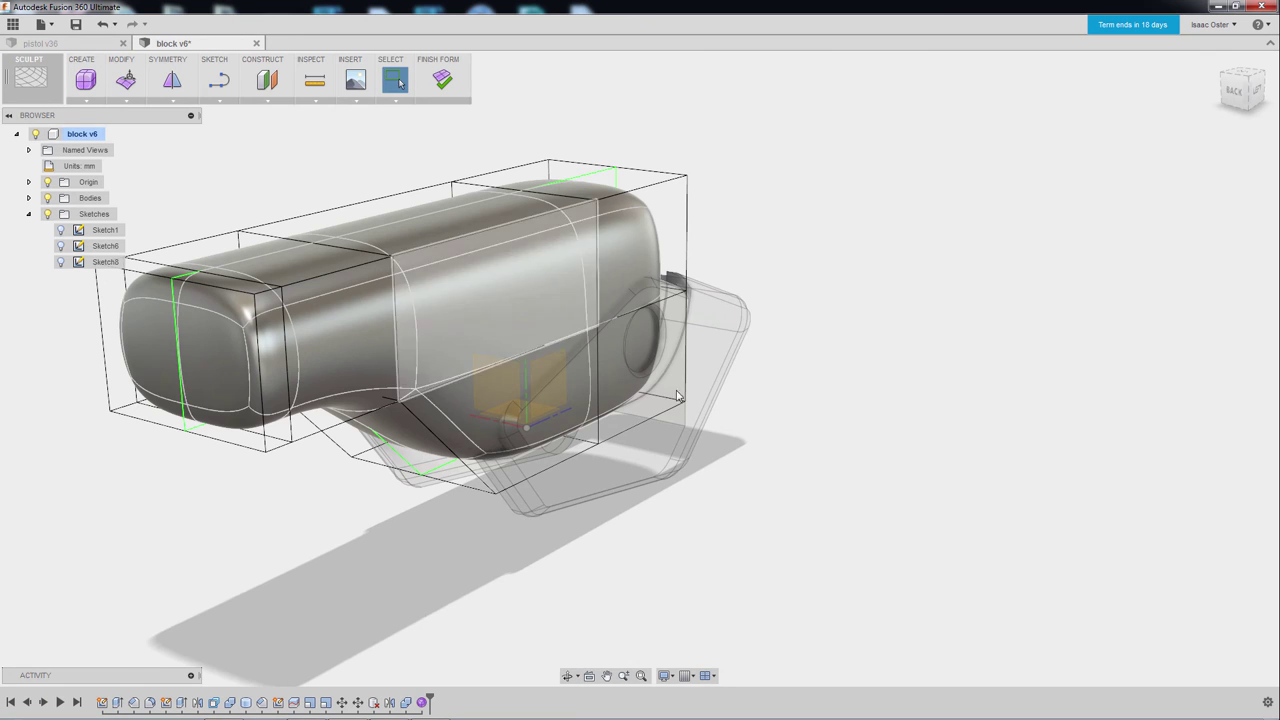
Insert an edge loop near the form's front end, offset from the vertical loop by the pivot hole at insert location 0.799
middle_click_drag(877, 429, 1065, 403, "shift")
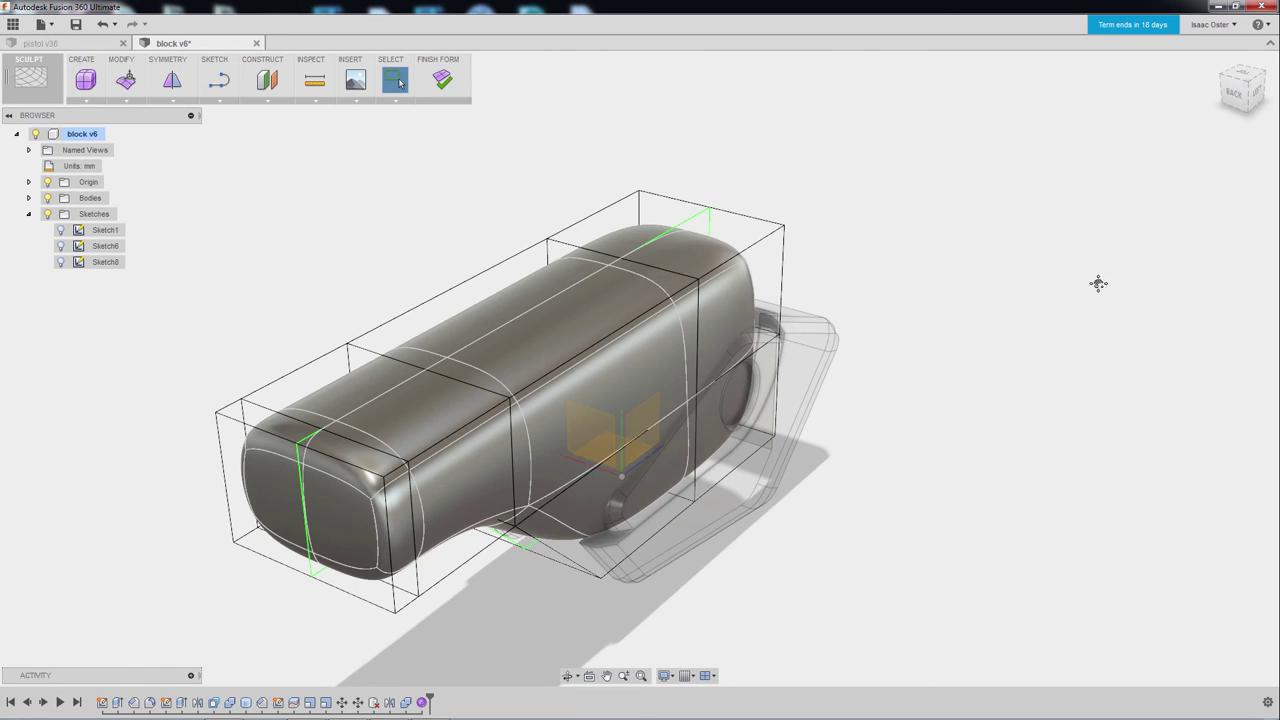
middle_click_drag(1097, 295, 960, 272, "shift")
left_click(127, 101)
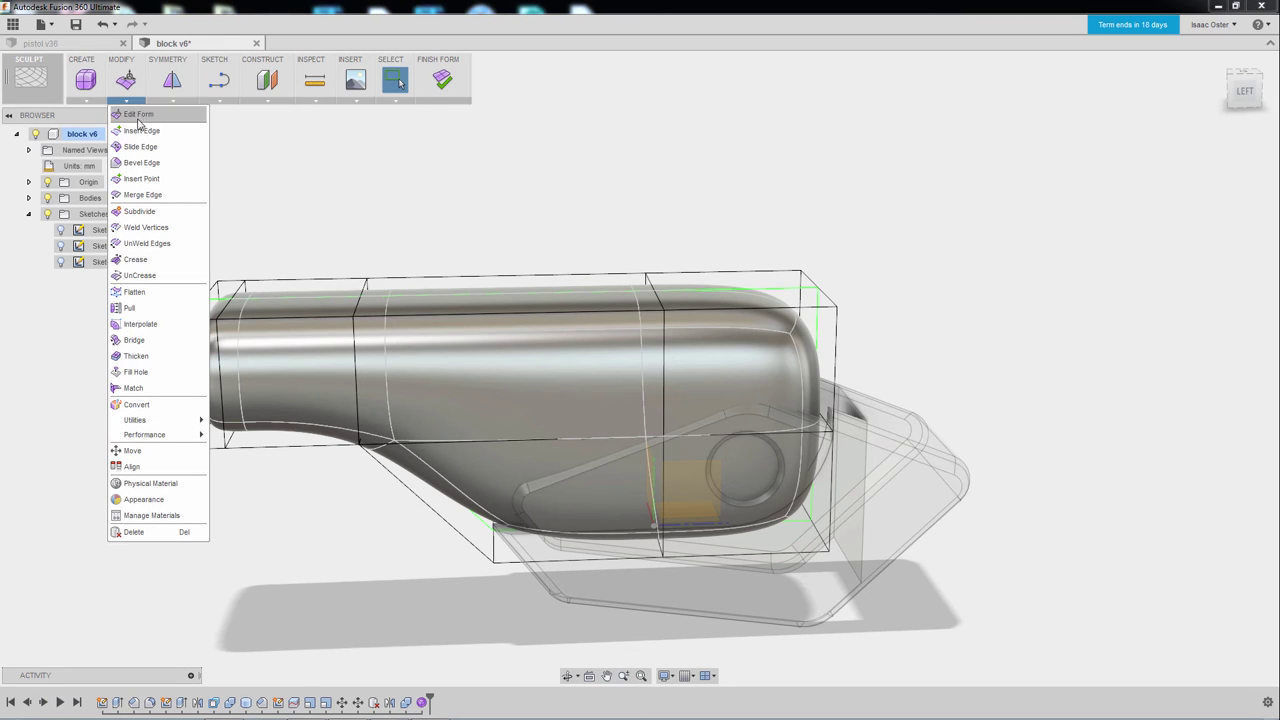
left_click(140, 130)
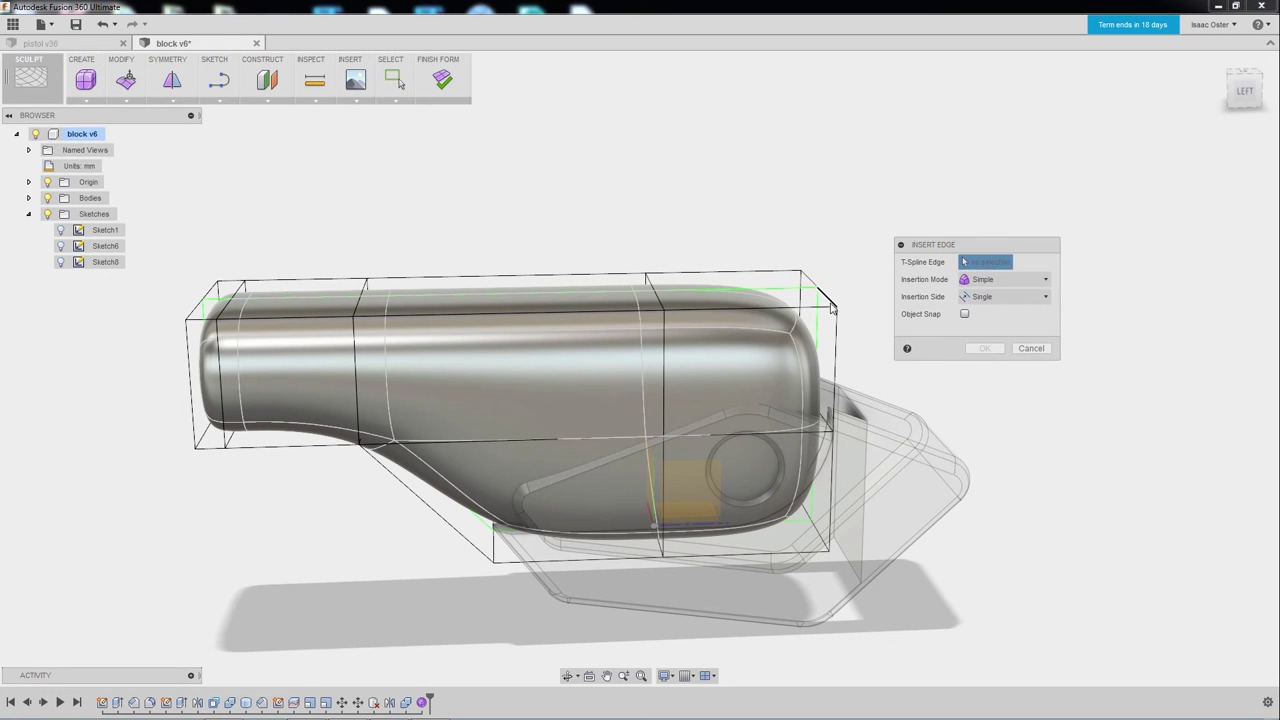
left_click(664, 370)
left_click_drag(644, 375, 816, 360)
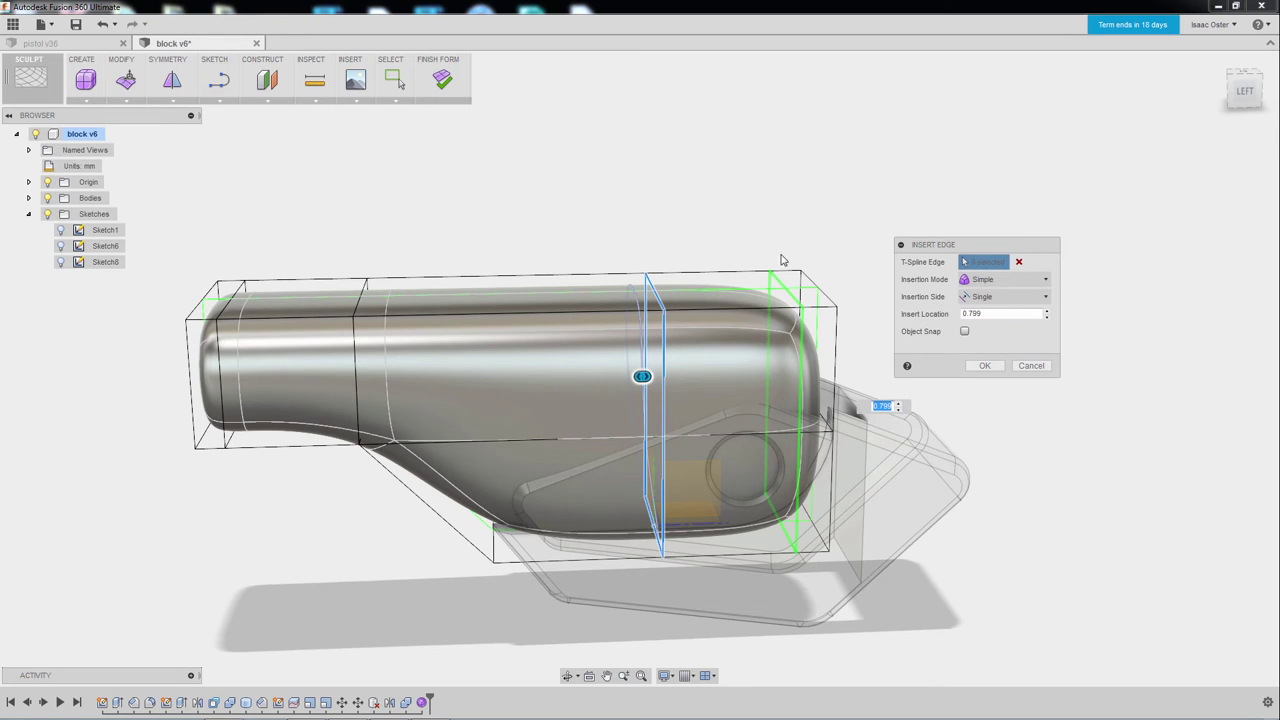
left_click(985, 367)
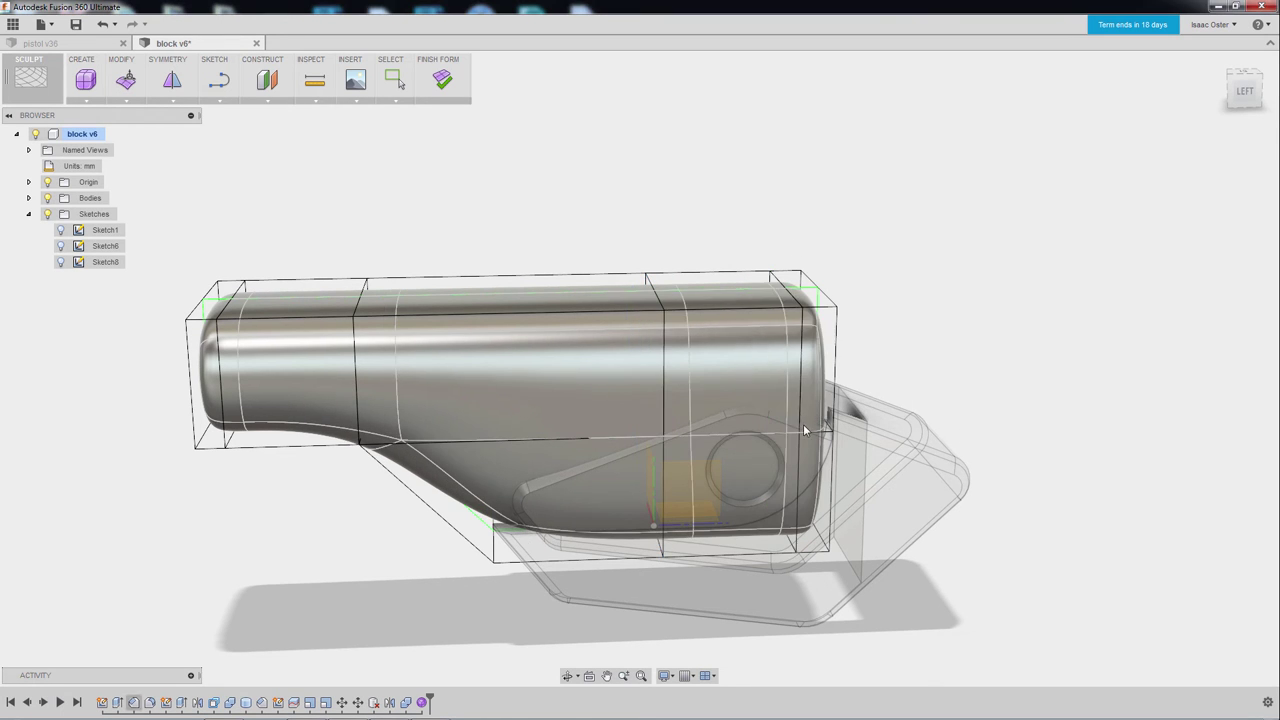
Finish the form and examine the resulting body against the block from the back, right and front
middle_click_drag(1059, 425, 1038, 362, "shift")
middle_click_drag(879, 514, 929, 505)
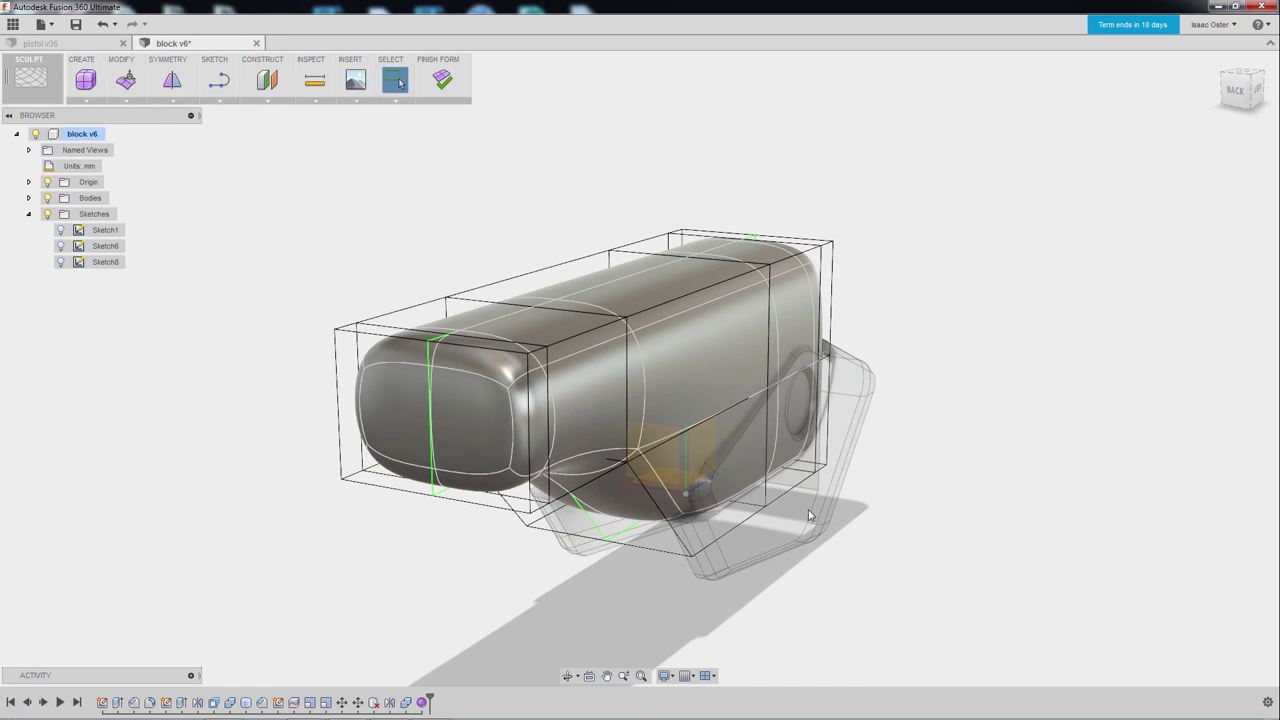
middle_click_drag(851, 560, 831, 545)
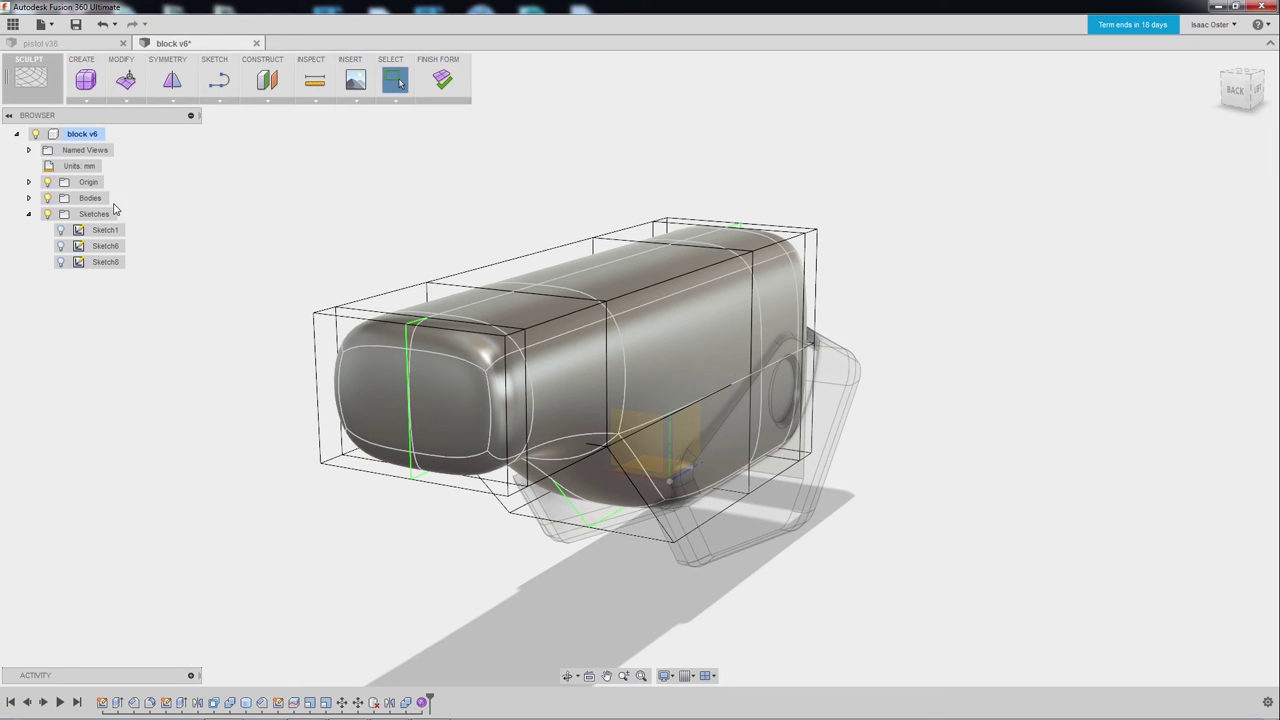
left_click(443, 83)
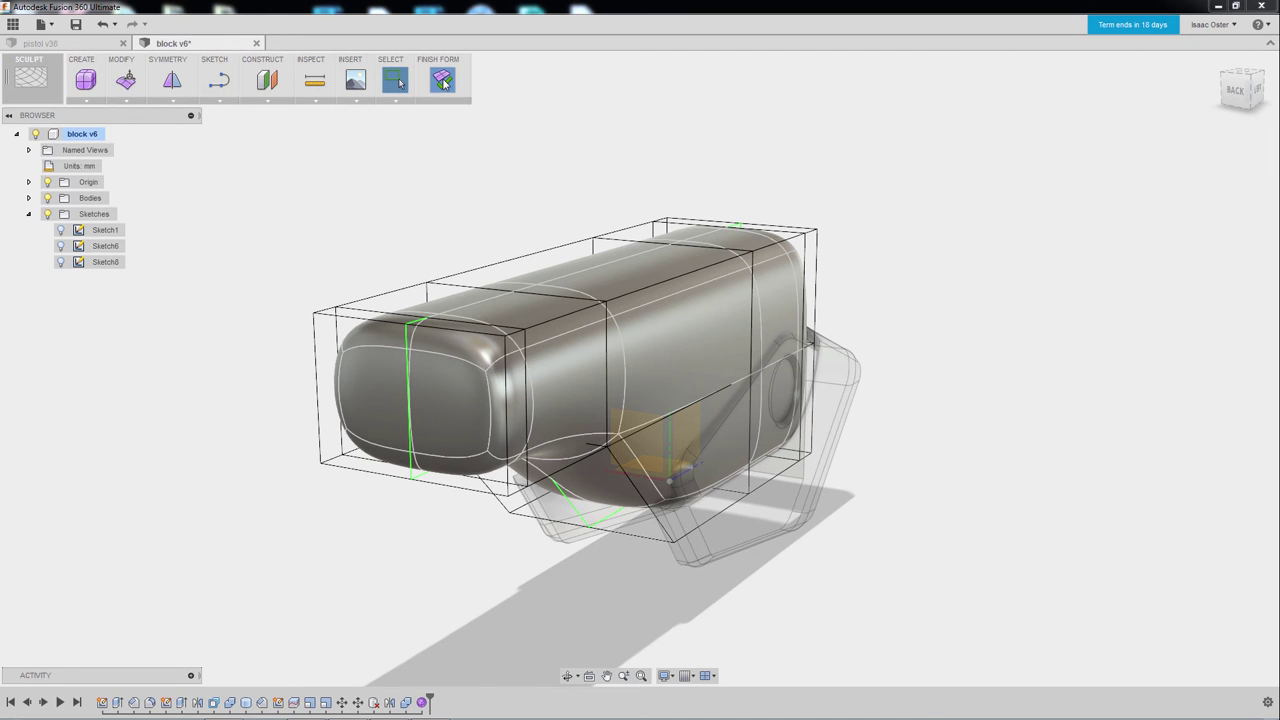
mouse_move(429, 271)
middle_mouse_down("shift")
mouse_move(550, 186)
mouse_move(671, 215)
middle_mouse_up("shift")
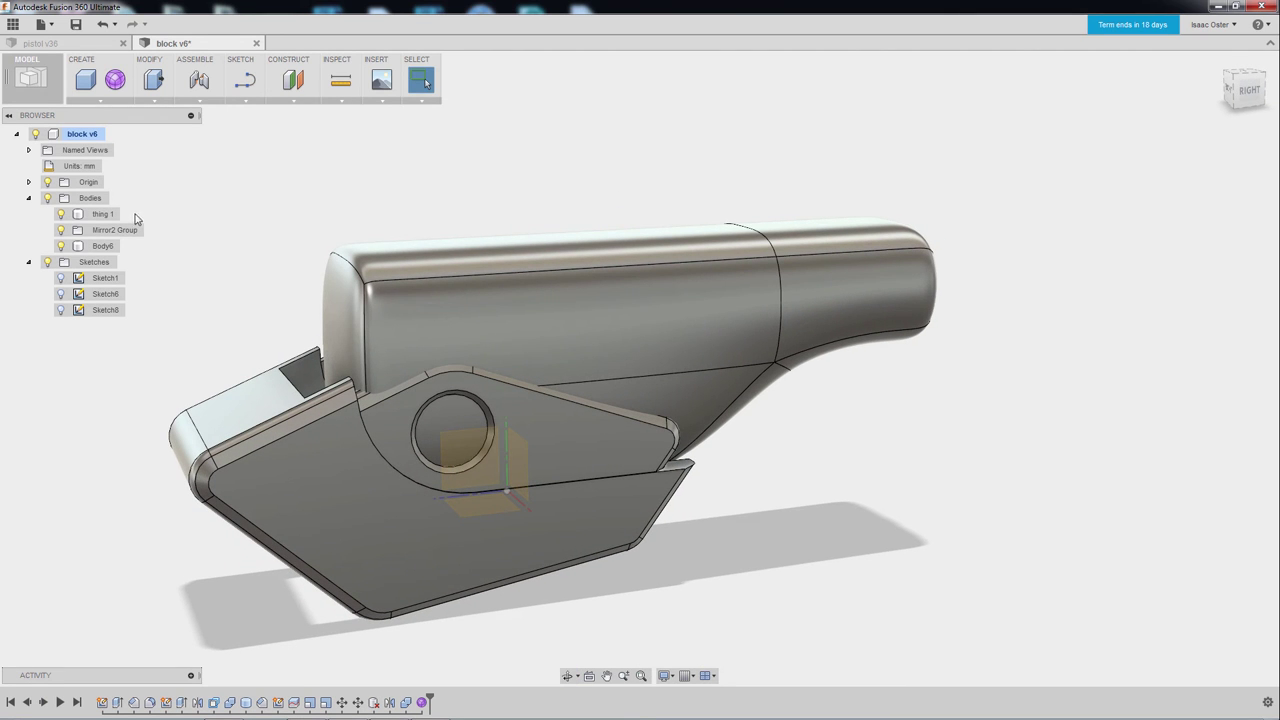
middle_click_drag(198, 246, 254, 251, "shift")
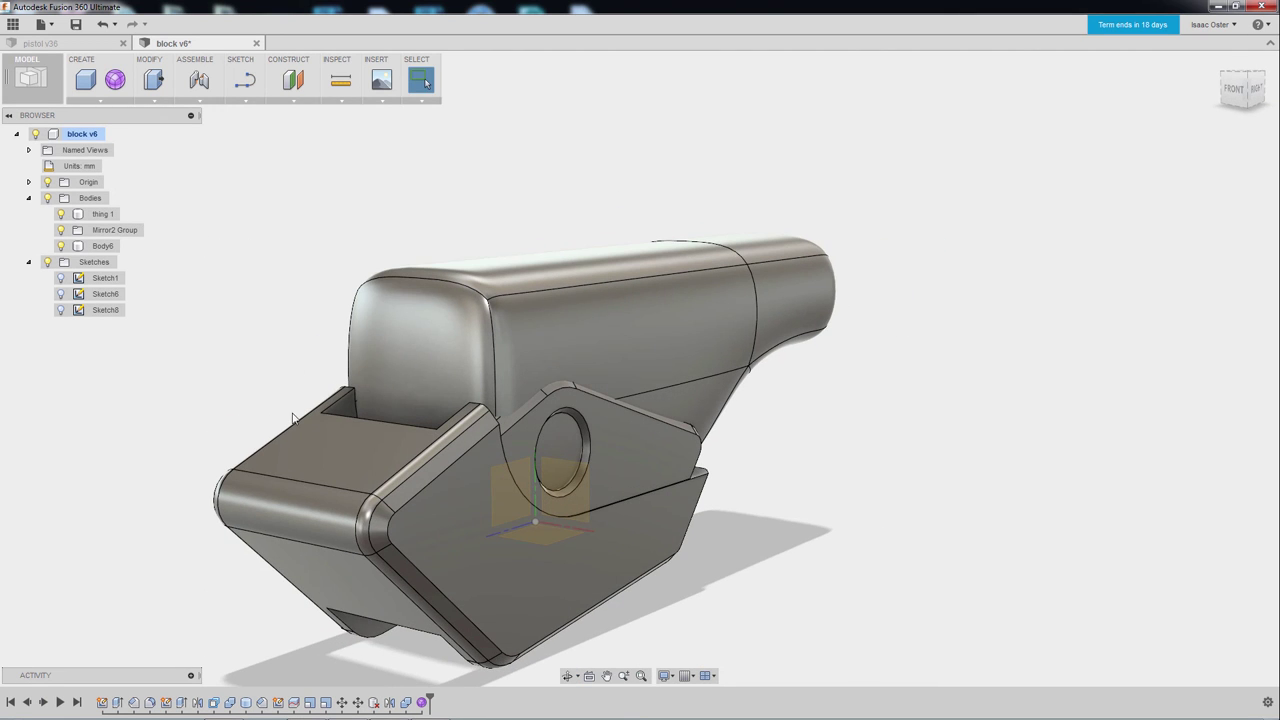
middle_click_drag(354, 233, 405, 230, "shift")
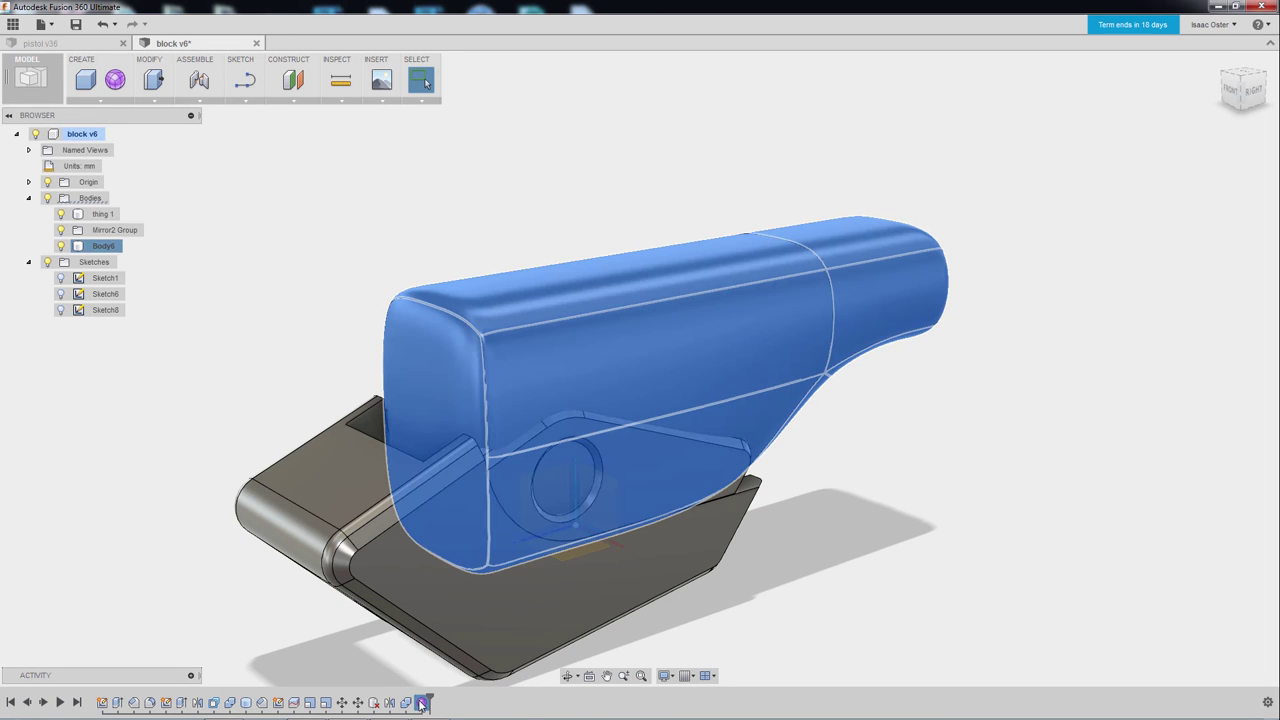
Reopen the form feature from the design history, examine its control cage from both sides and finish the form again
right_click(419, 703)
left_click(441, 660)
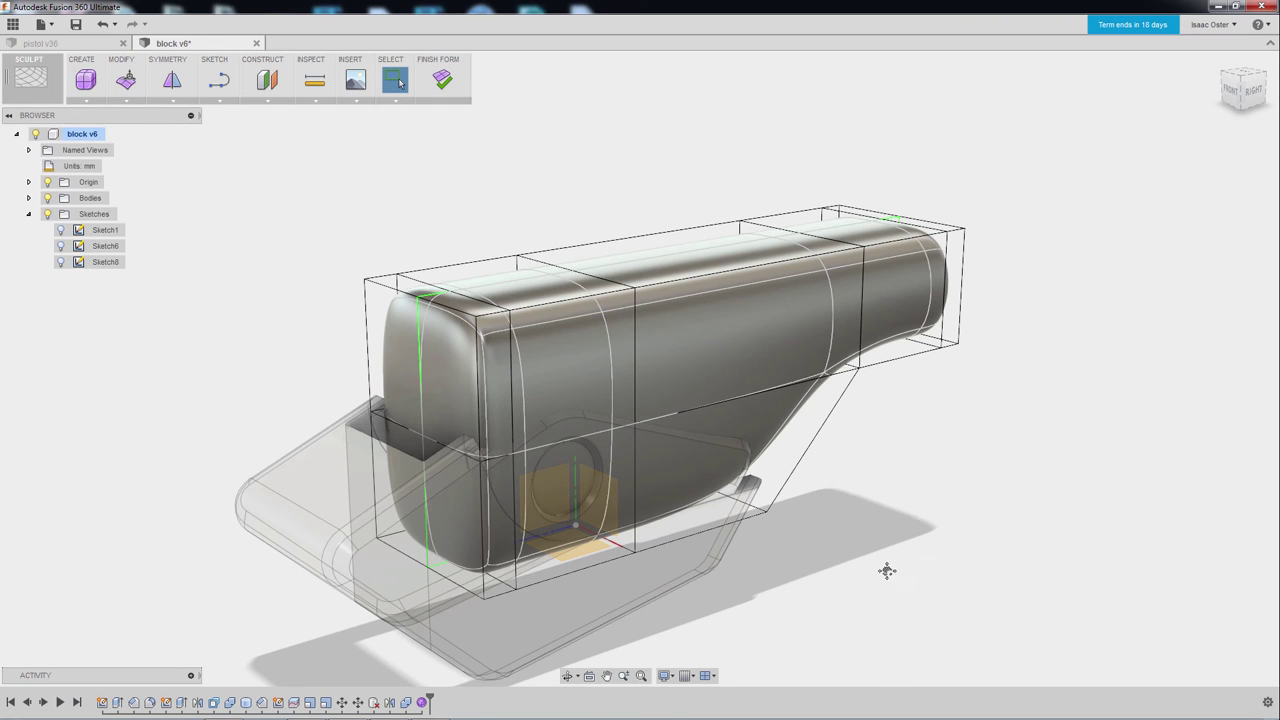
middle_click_drag(883, 557, 874, 507)
middle_click_drag(217, 243, 223, 264)
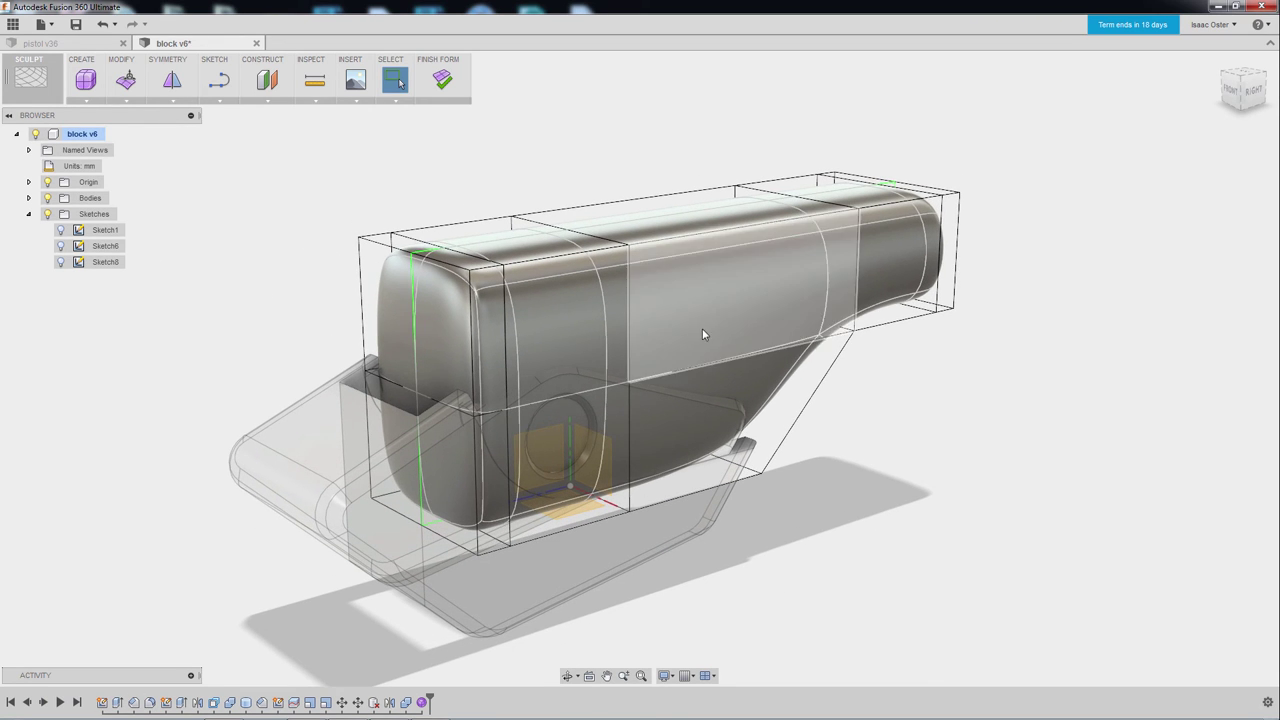
middle_click_drag(800, 486, 1015, 501, "shift")
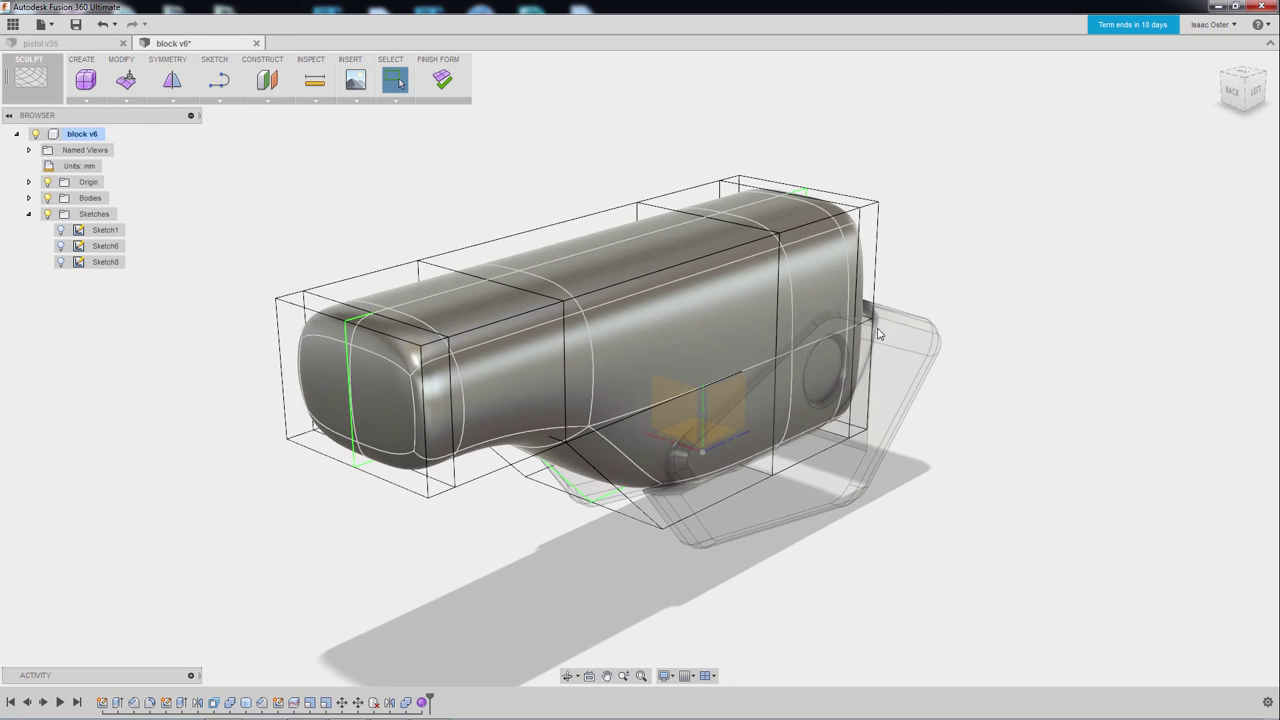
middle_click_drag(229, 434, 258, 440)
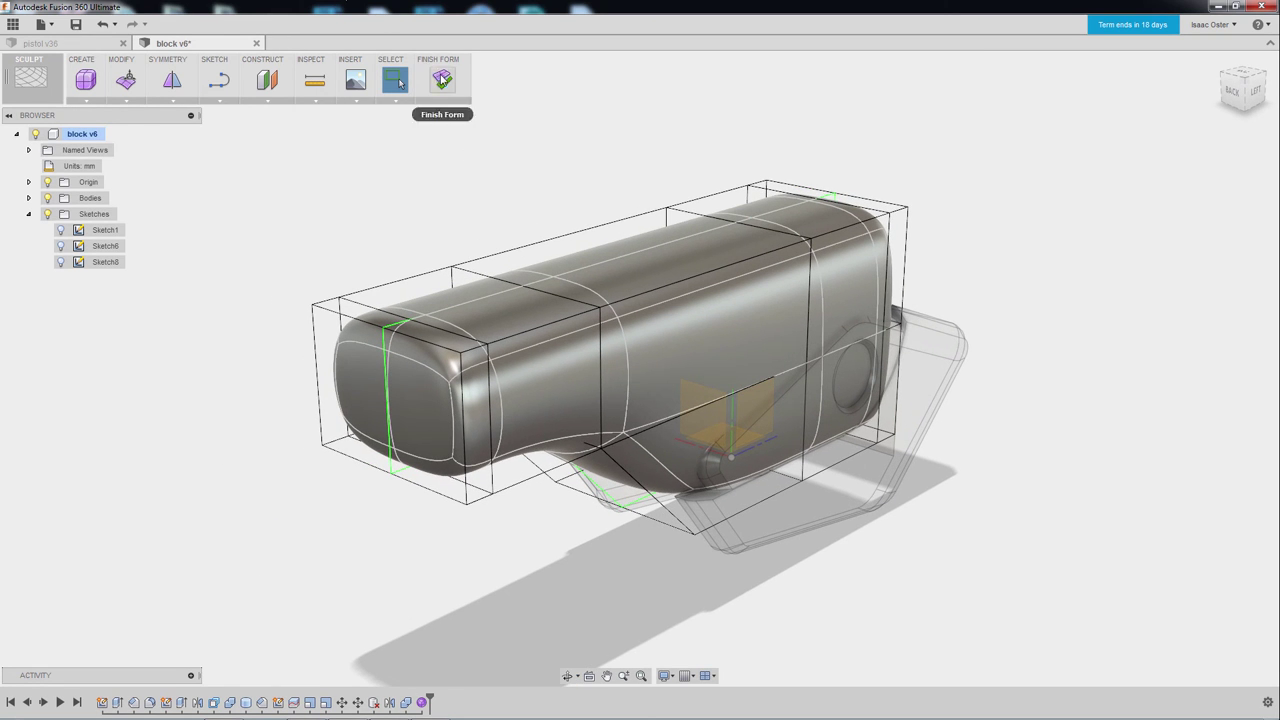
left_click(426, 62)
Try to offset the form body's long side face by -10 mm with Press Pull
middle_click_drag(365, 529, 391, 514)
middle_click_drag(469, 483, 479, 465)
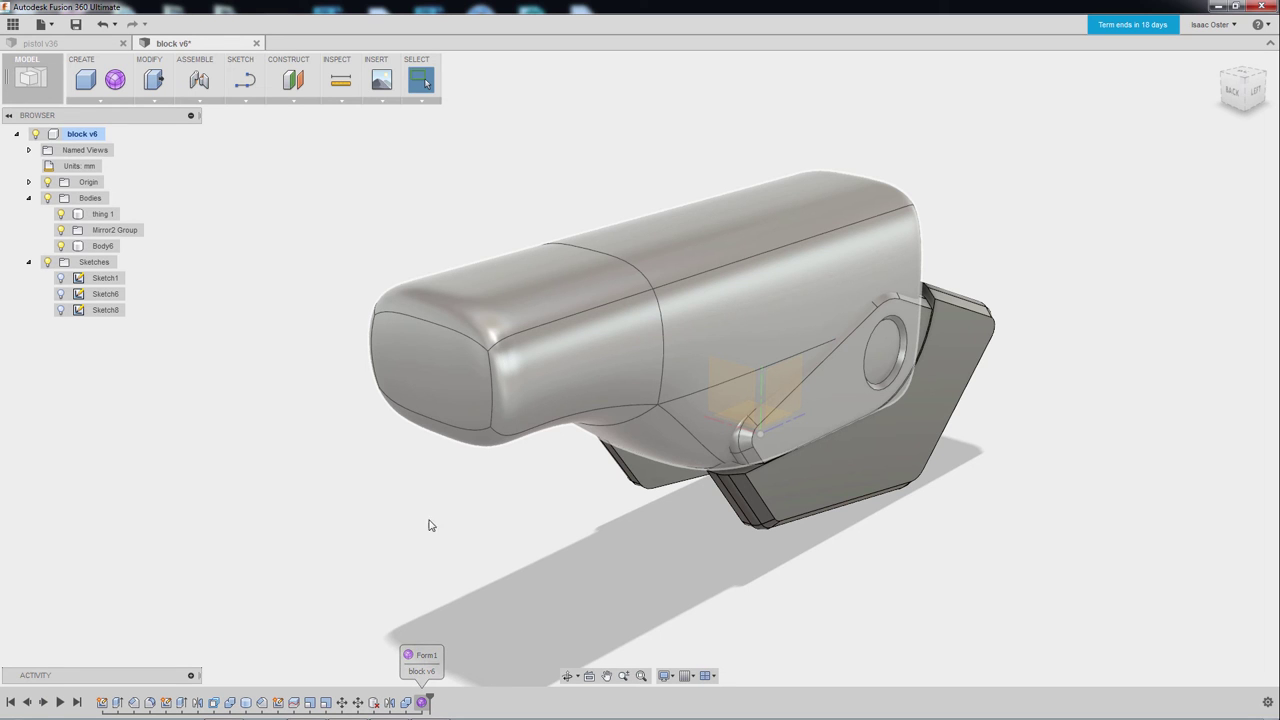
middle_click_drag(390, 477, 348, 447, "shift")
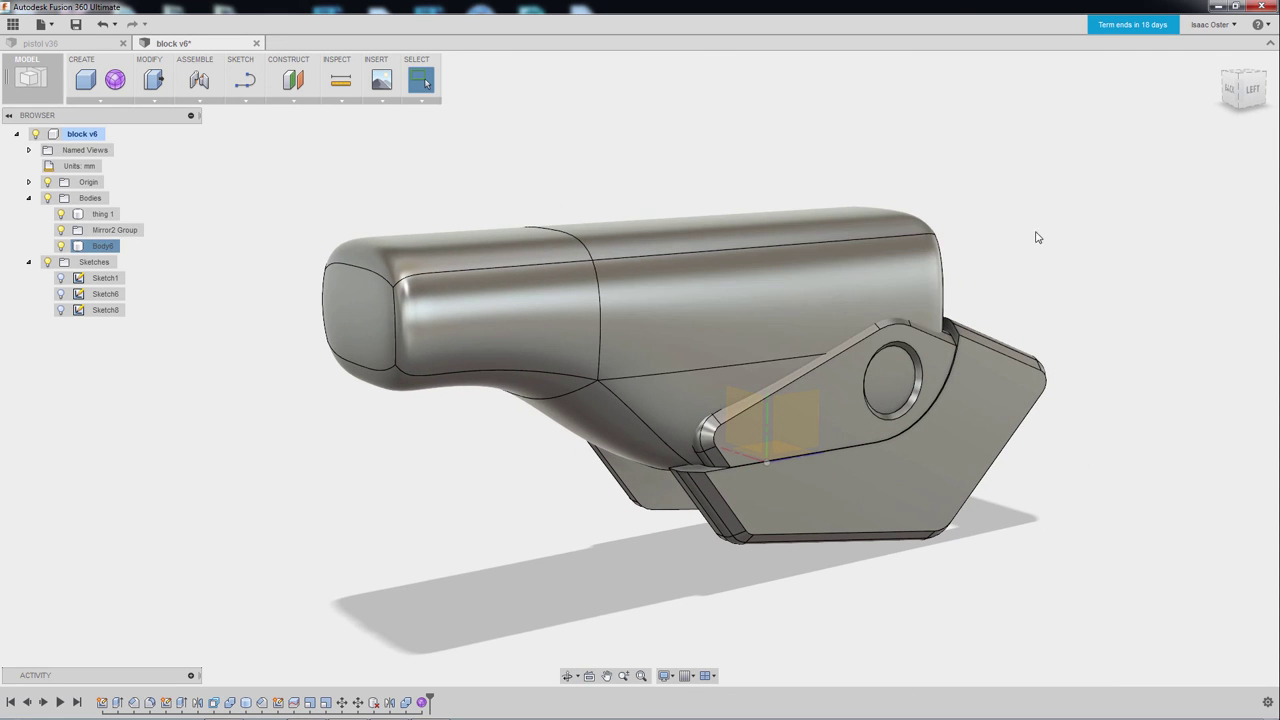
middle_click_drag(957, 234, 1196, 245, "shift")
middle_click_drag(880, 434, 1010, 442, "shift")
right_click(581, 267)
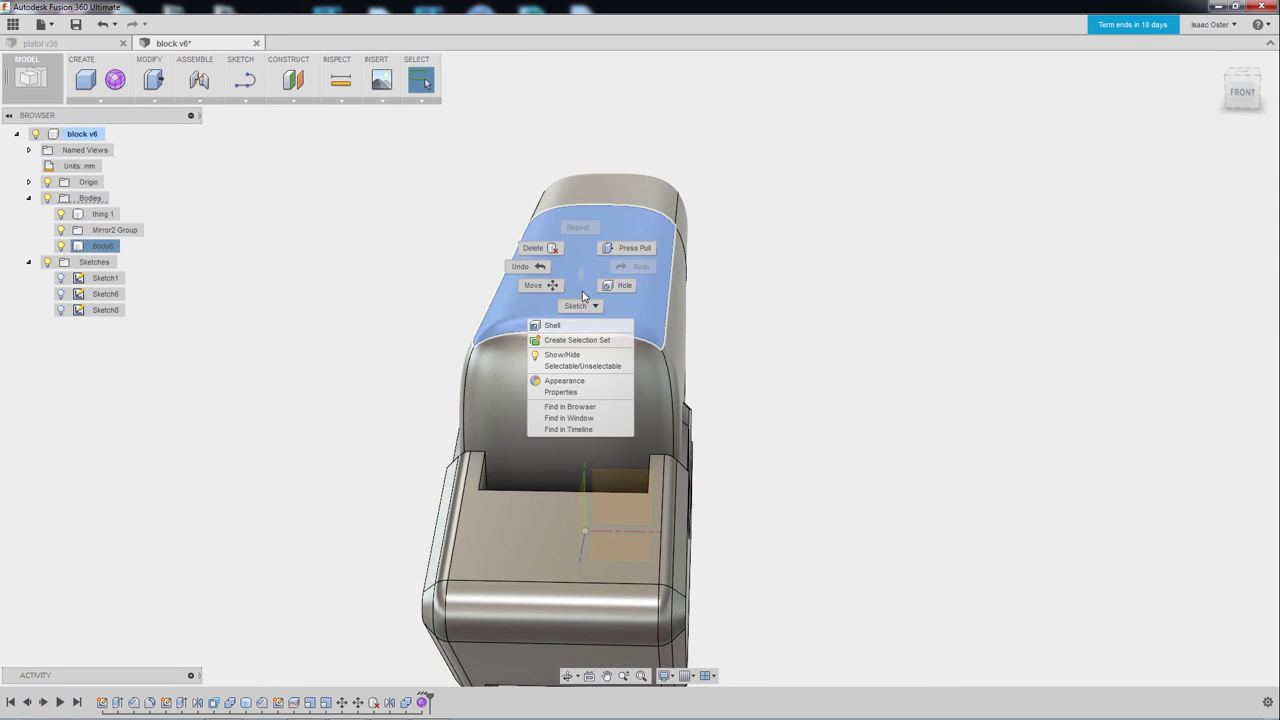
middle_click_drag(825, 362, 673, 307, "shift")
right_click(714, 307)
left_click(766, 289)
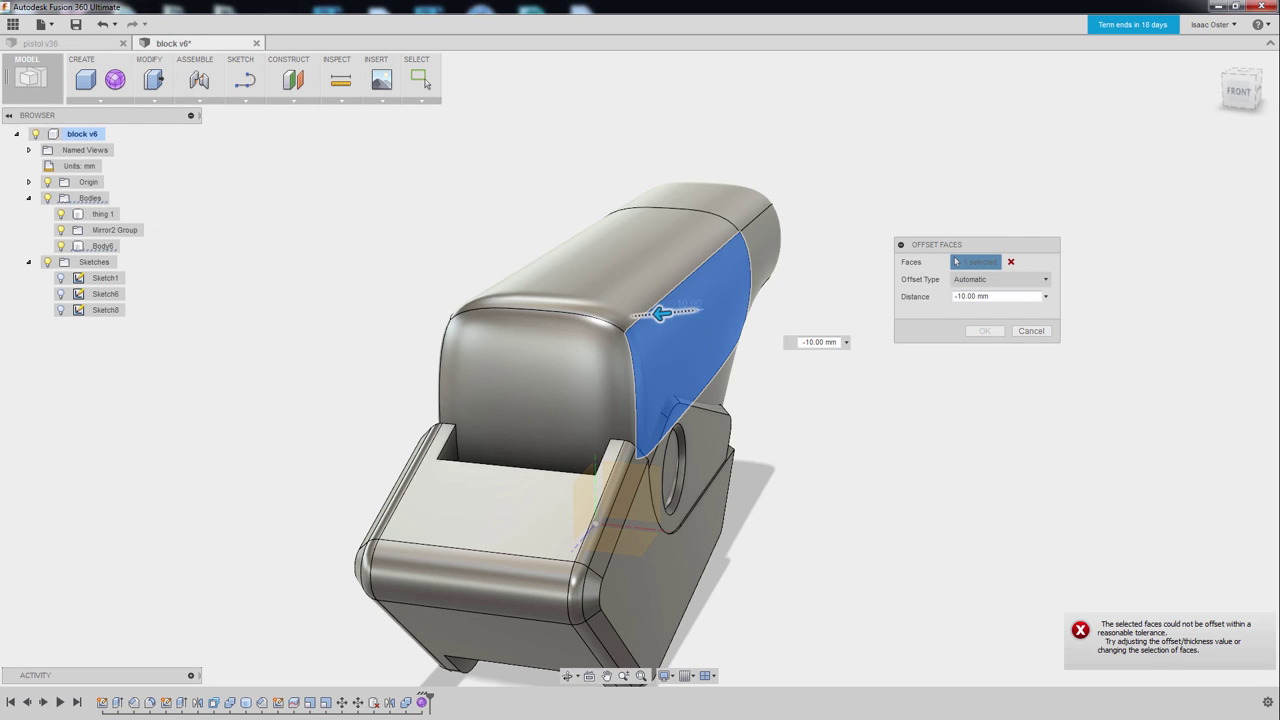
left_click(1031, 334)
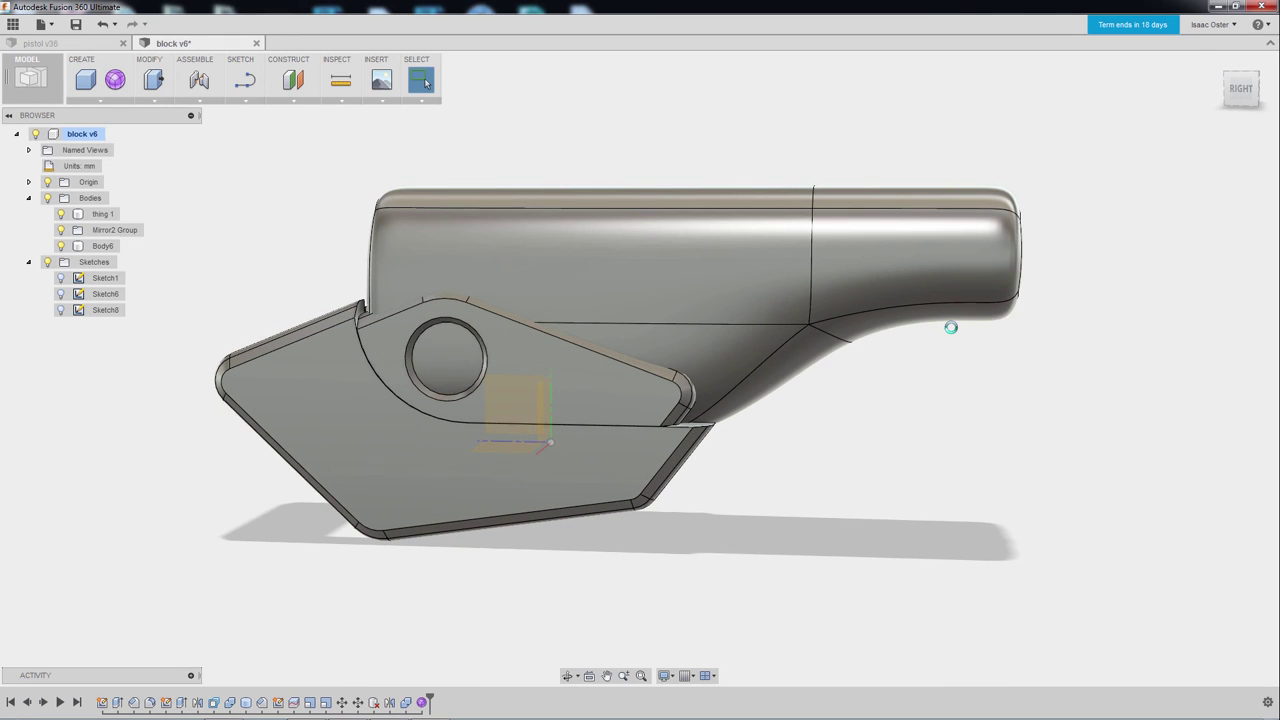
Create a sketch on the origin work plane that runs lengthwise through the form body, parallel to its long sides
left_click(240, 60)
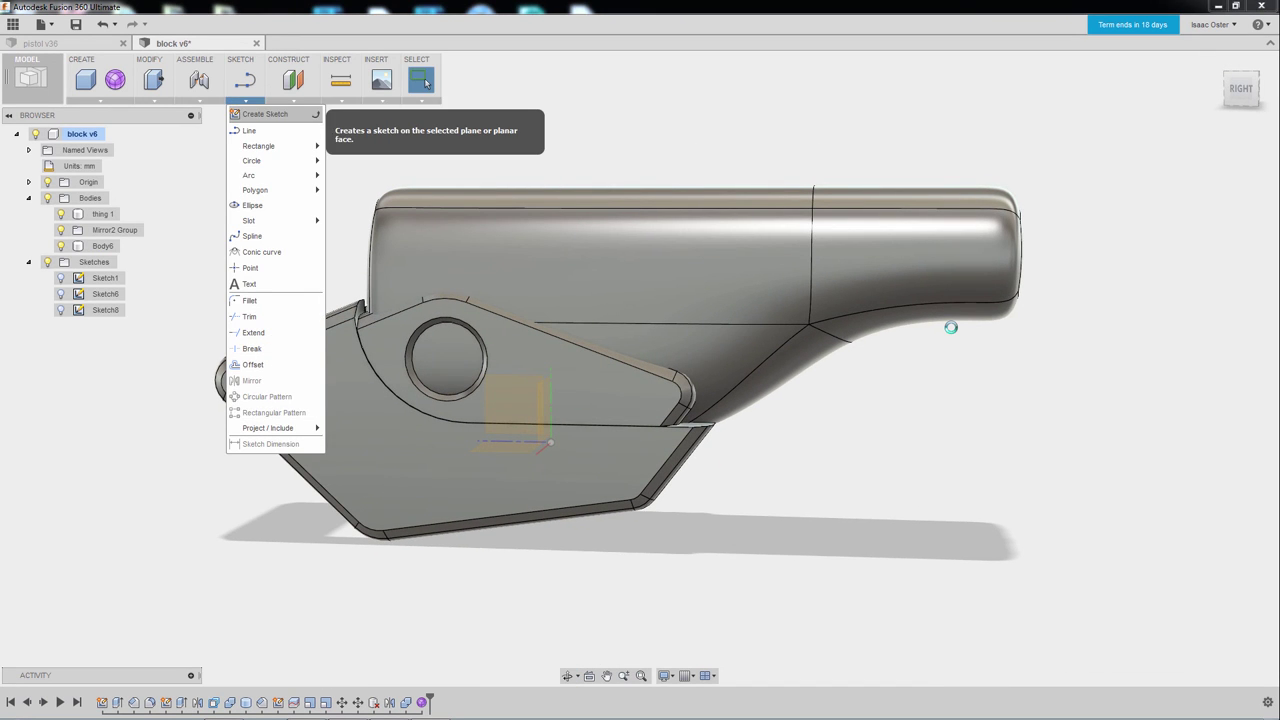
left_click(257, 106)
left_click(951, 327)
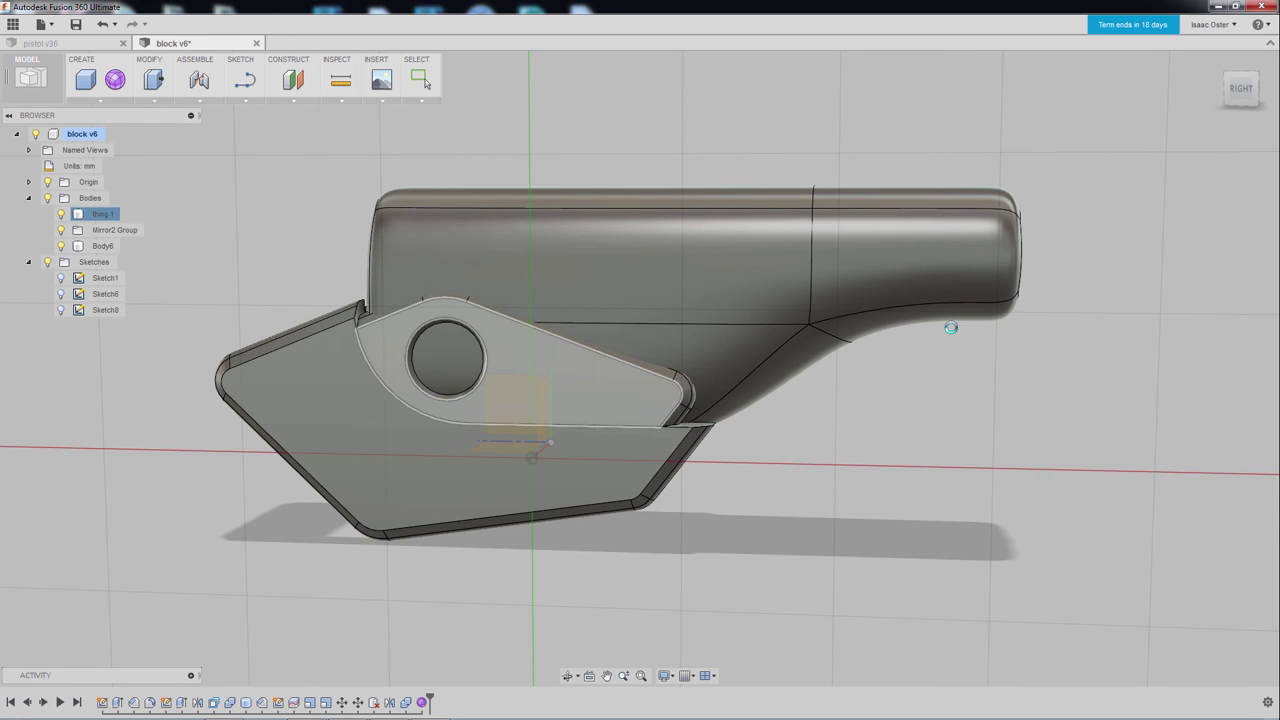
left_click(533, 457)
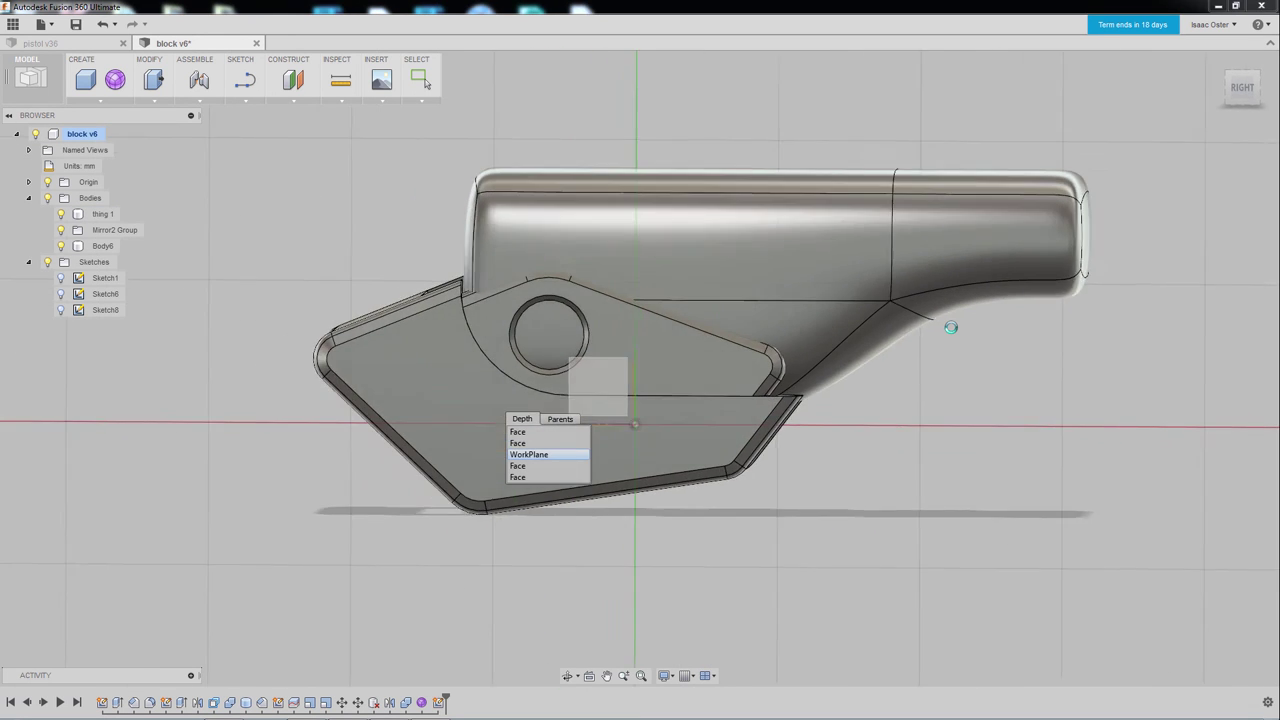
Sketch a line of about 35 mm sloping down into the form's top, an arc at its end and a longer line rising out toward the back
left_click(245, 82)
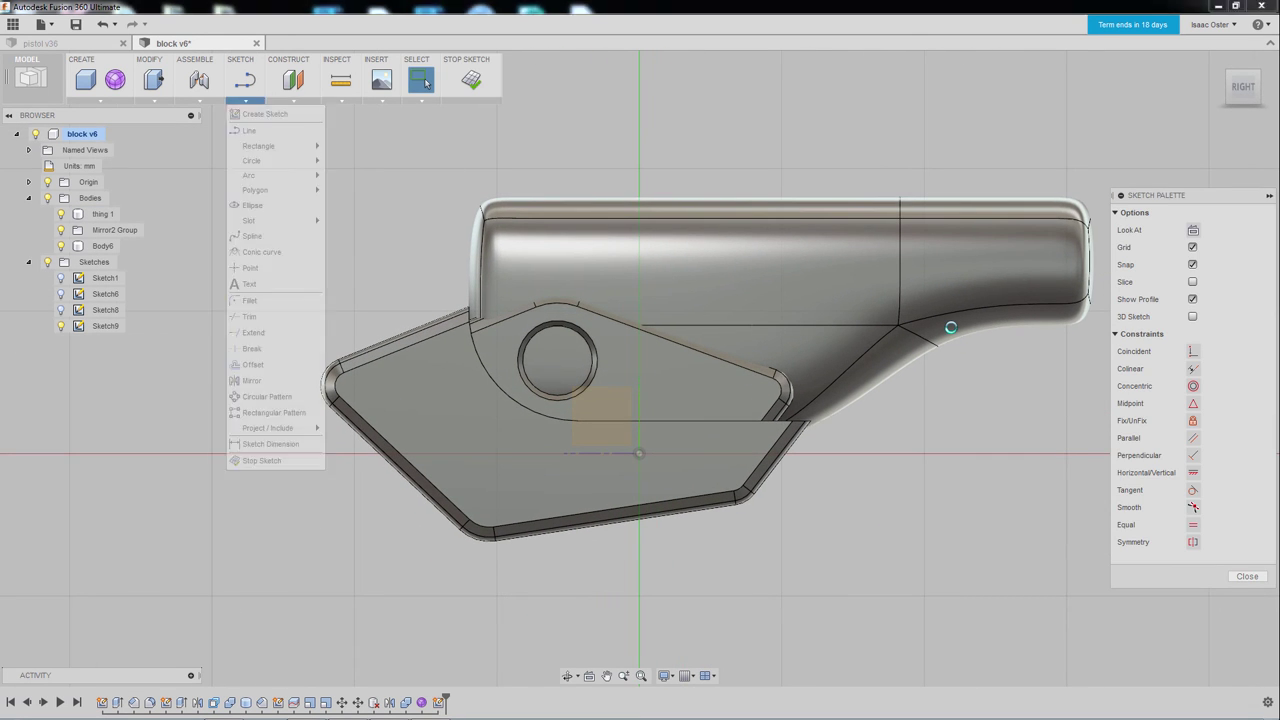
left_click(268, 131)
left_click(613, 231)
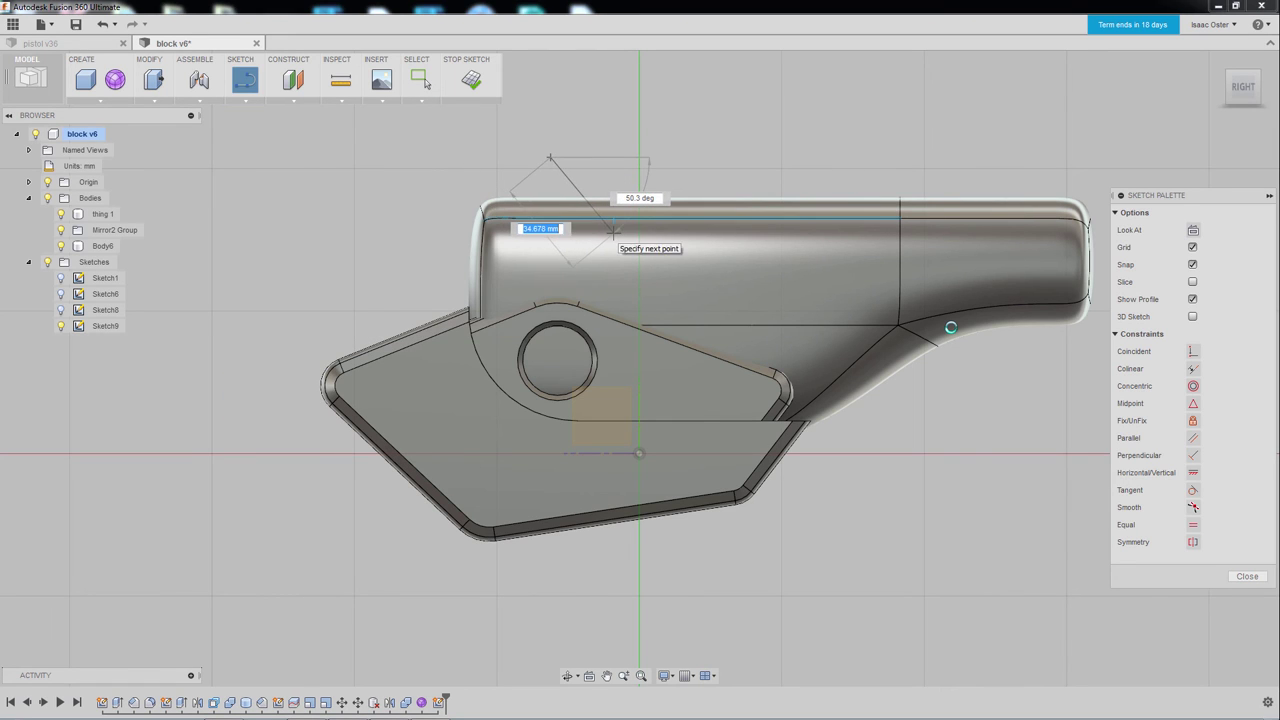
left_click(613, 233)
left_click_drag(613, 233, 713, 258)
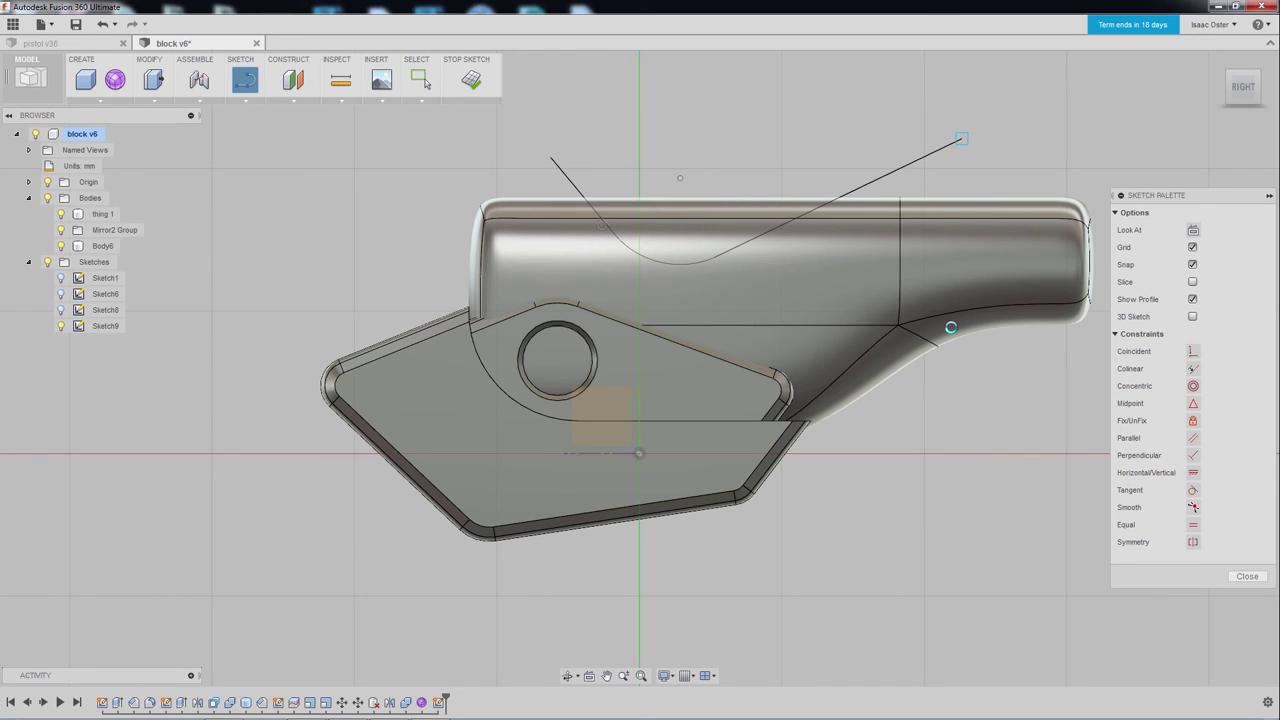
key("Tab")
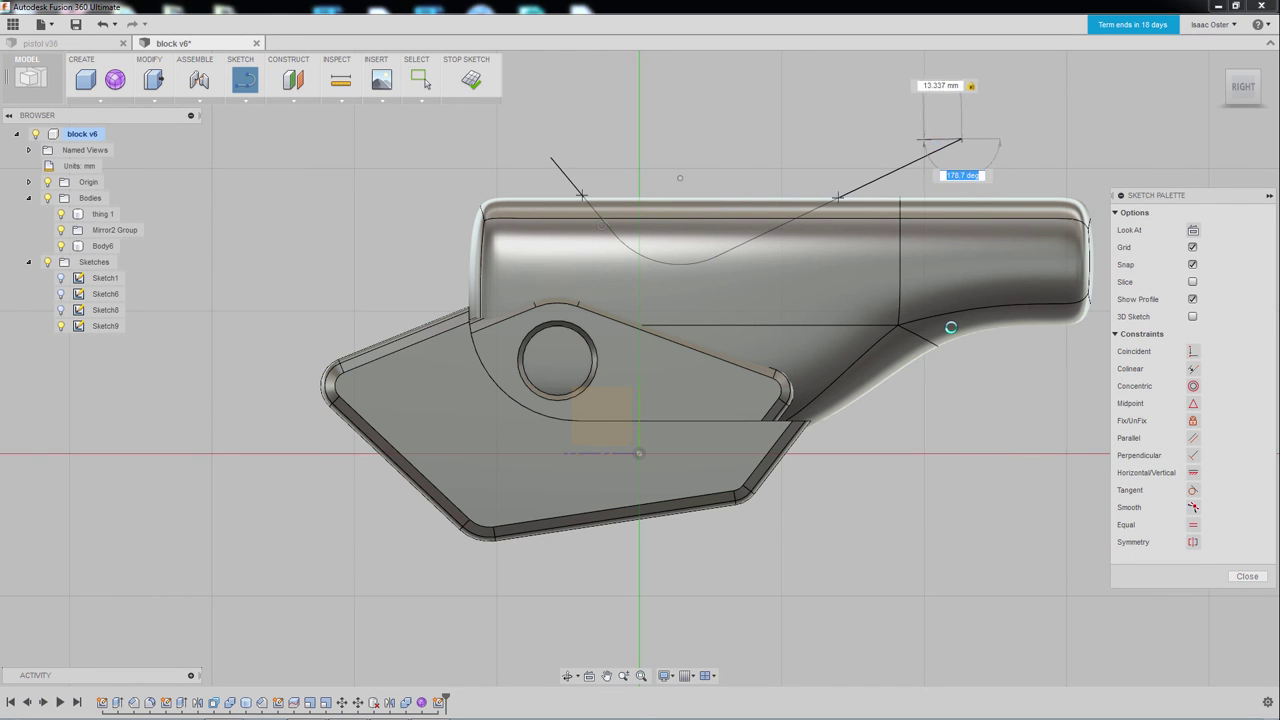
middle_click_drag(923, 141, 944, 138)
right_click(981, 137)
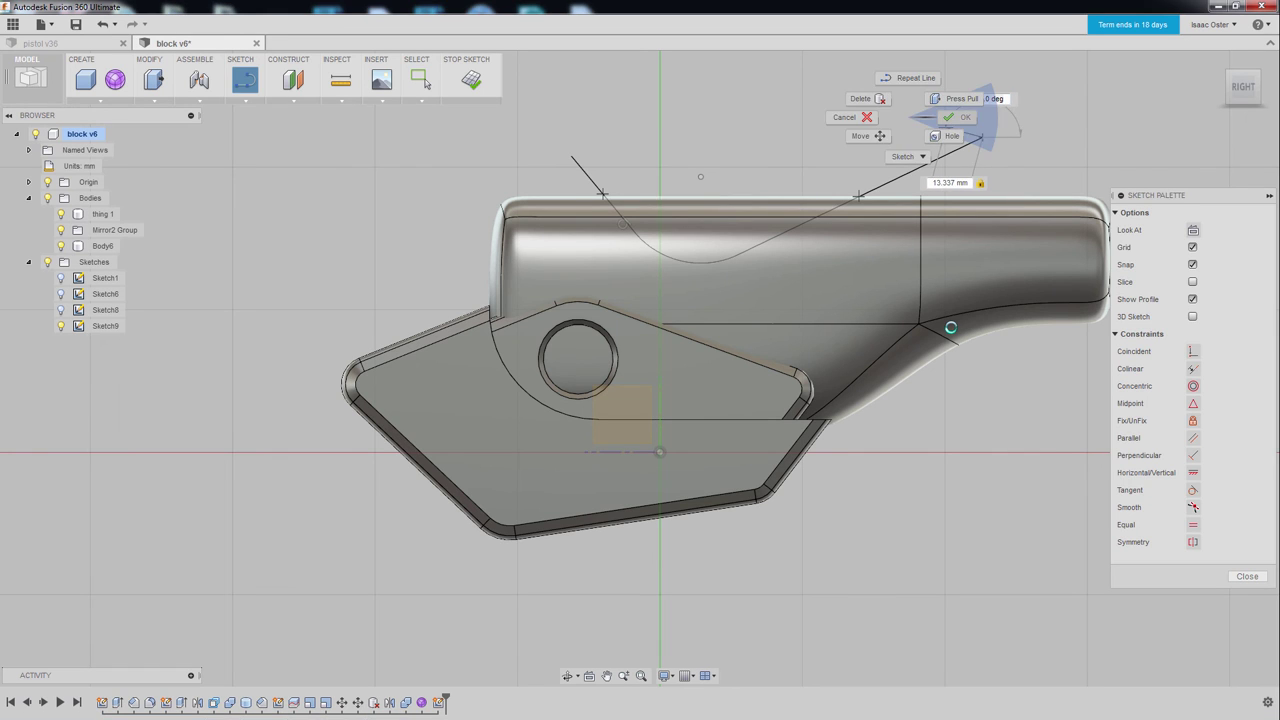
left_click(971, 112)
middle_click_drag(1080, 310, 951, 327)
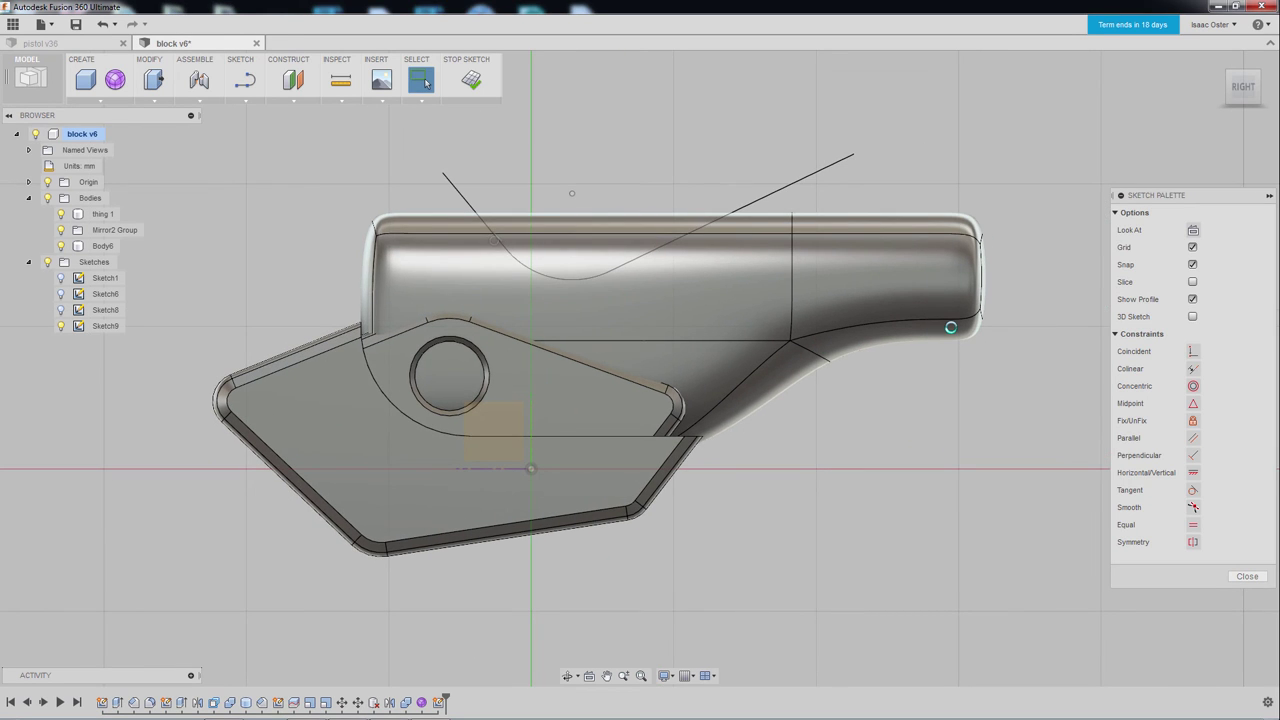
With the bodies hidden, make the arc tangent to the longer sloping line and stop the sketch
left_click(580, 290)
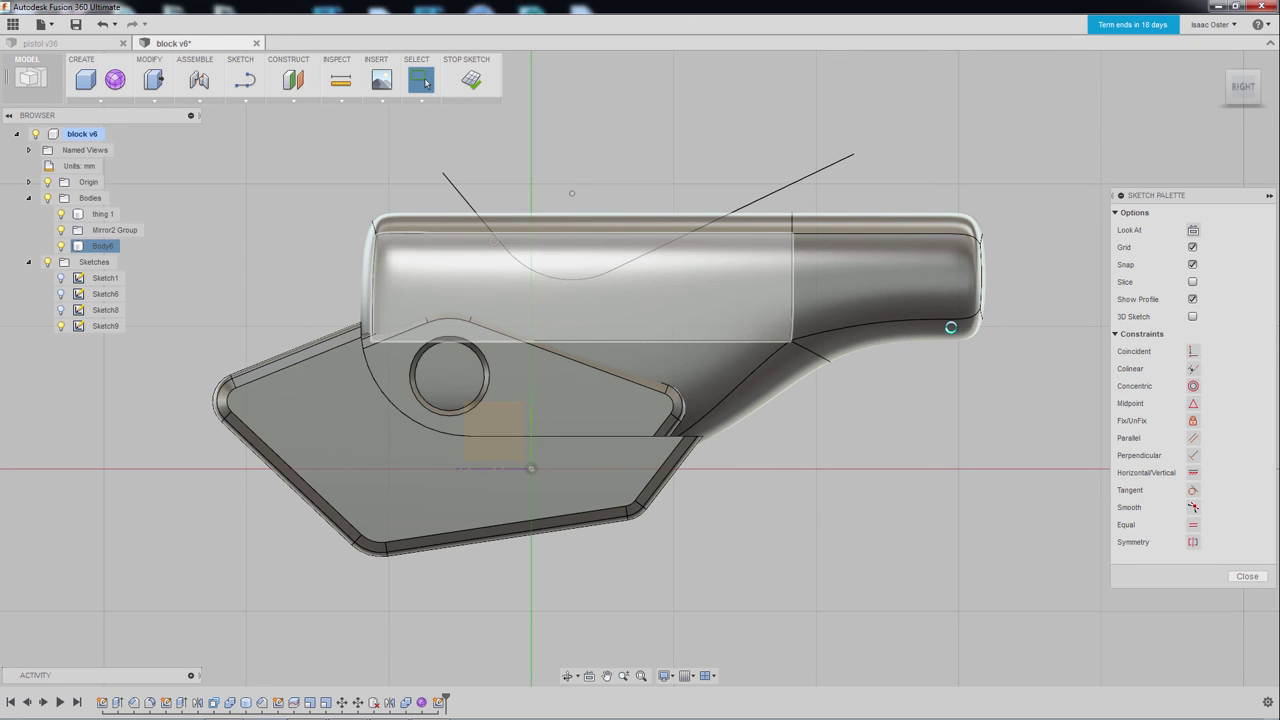
key("Escape")
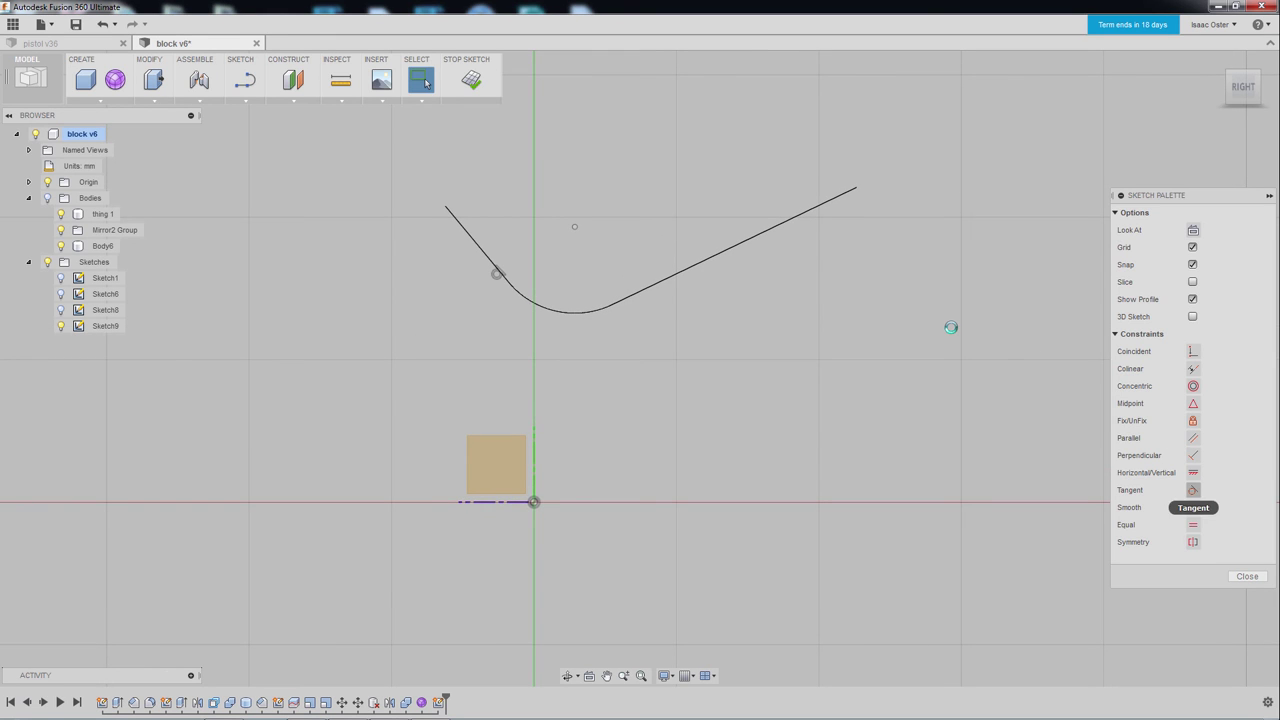
left_click(1193, 490)
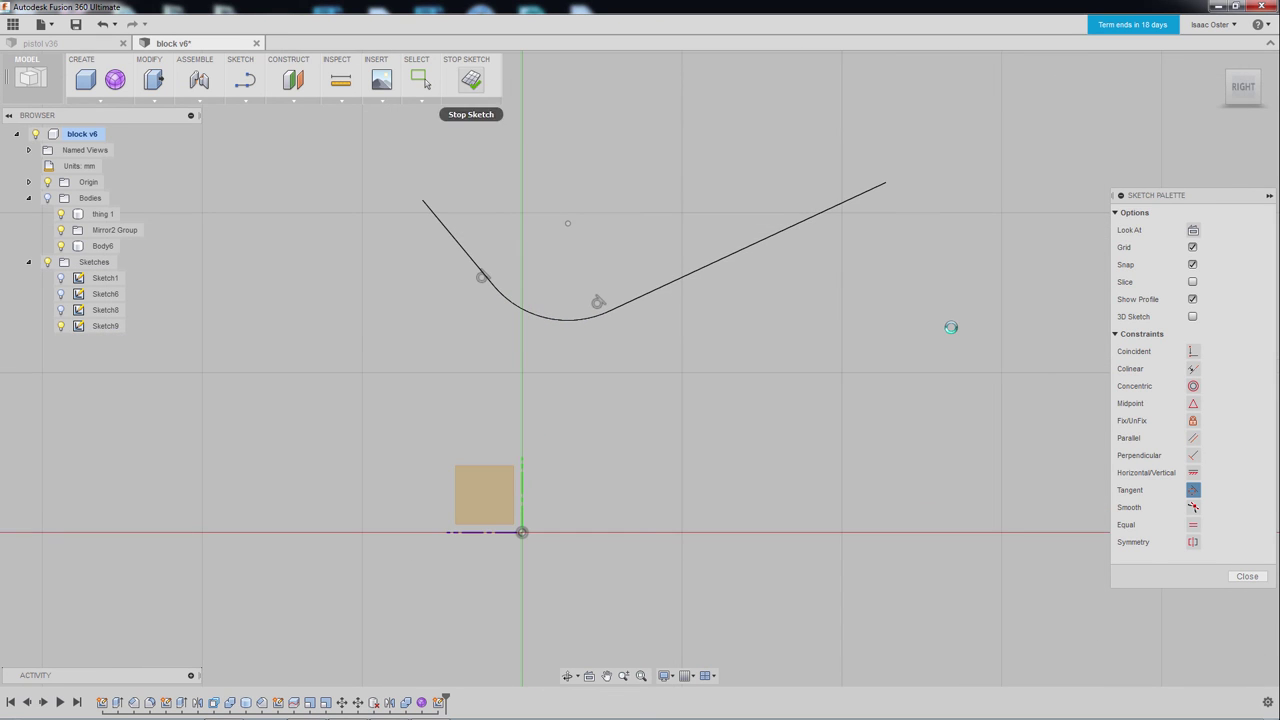
left_click(471, 80)
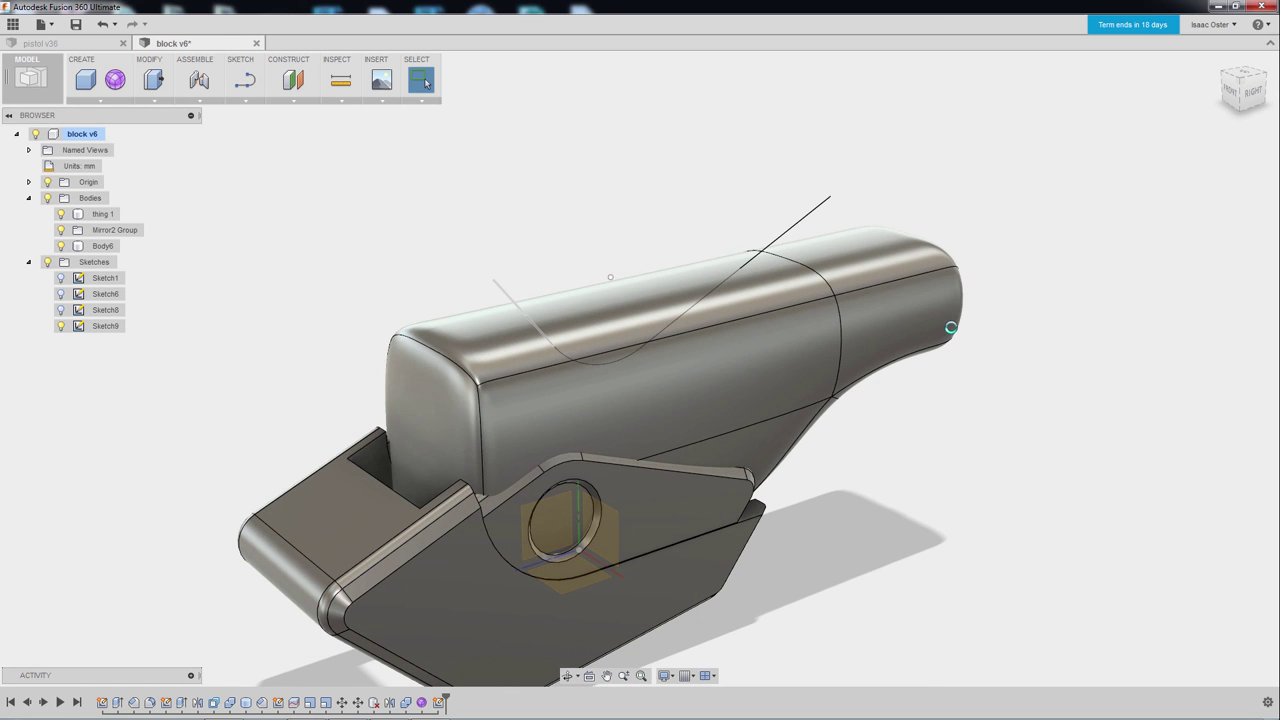
Split the form body with the sketched line-and-arc profile, extending the splitting tool, and delete the separated piece on top
left_click(153, 100)
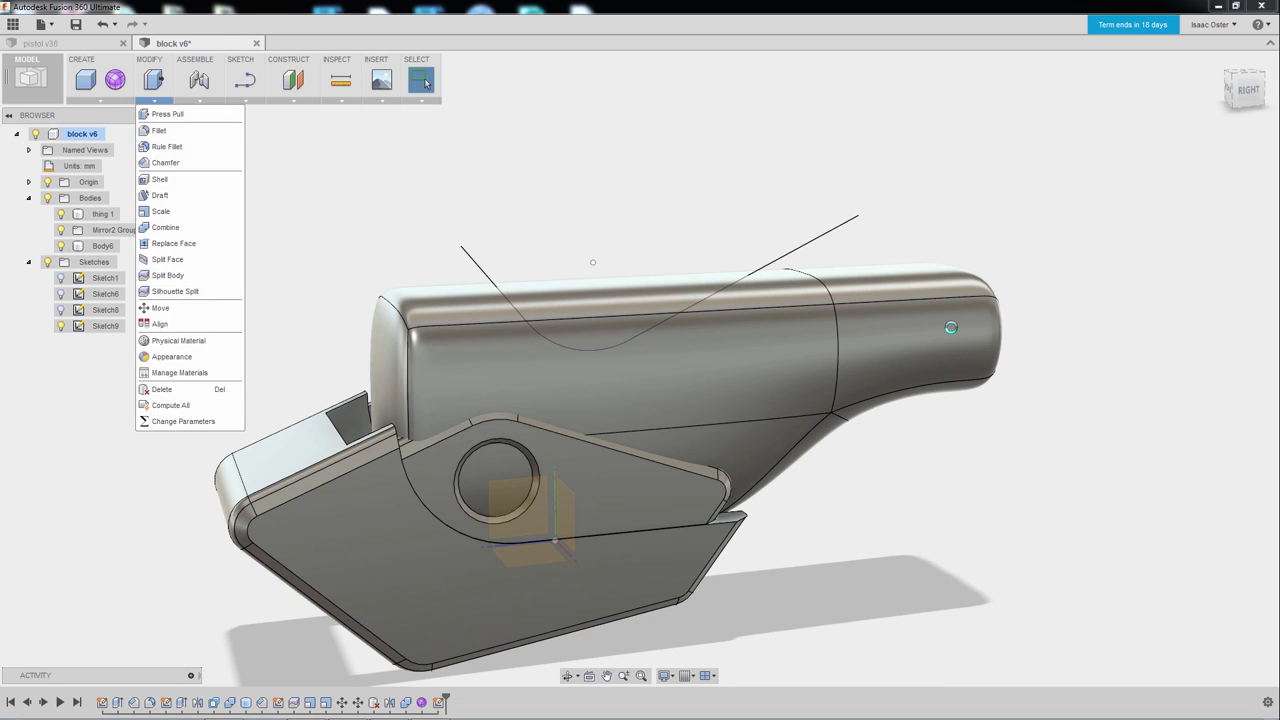
left_click(175, 259)
left_click(981, 261)
left_click(600, 360)
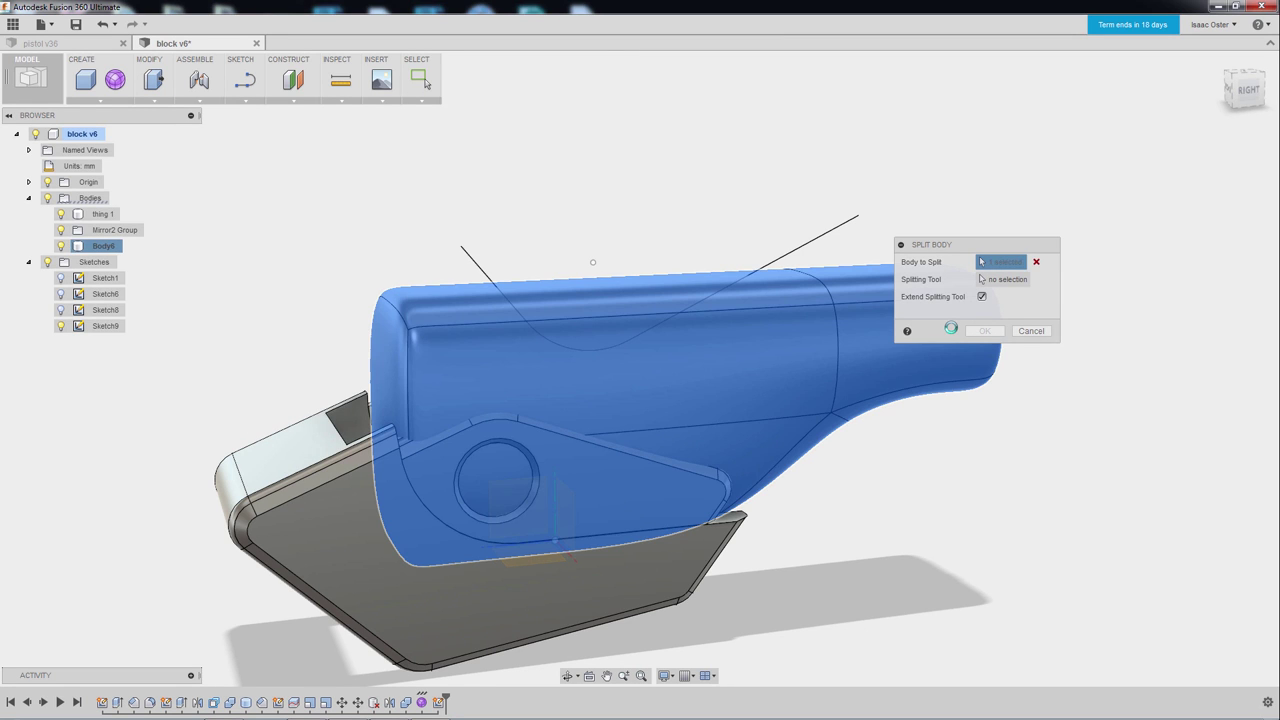
left_click(1002, 279)
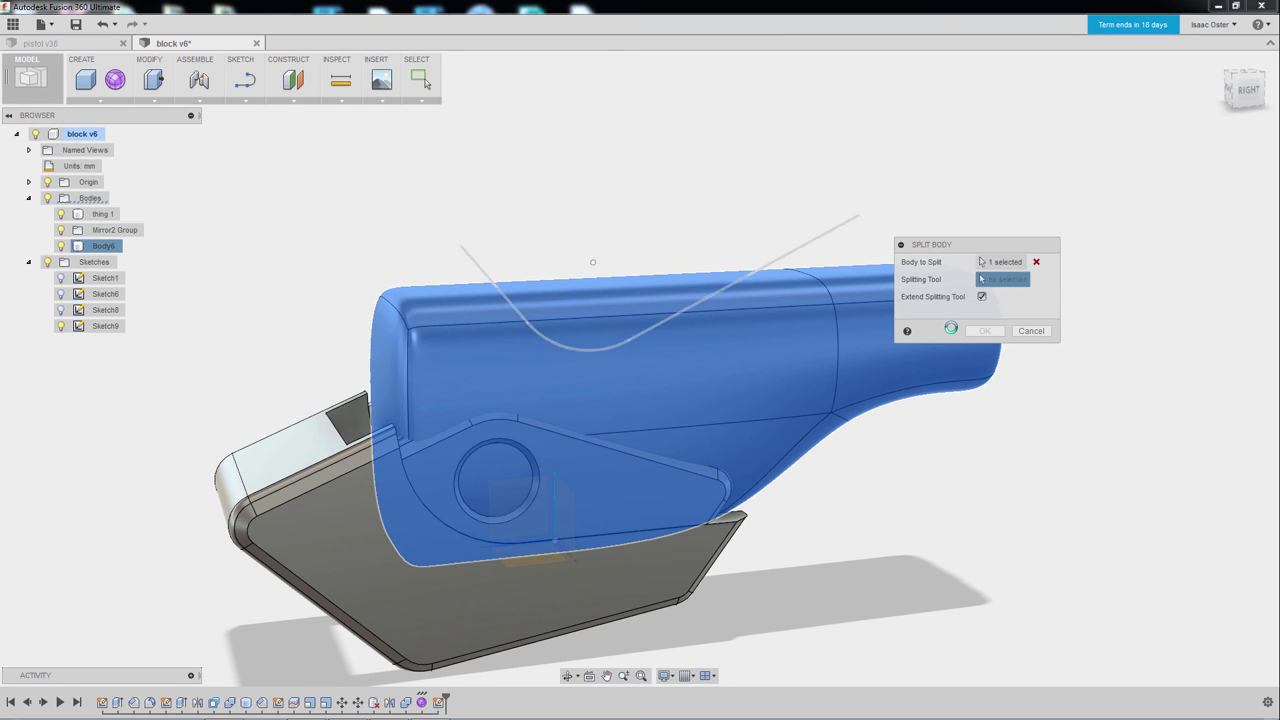
left_click(800, 247)
key("Return")
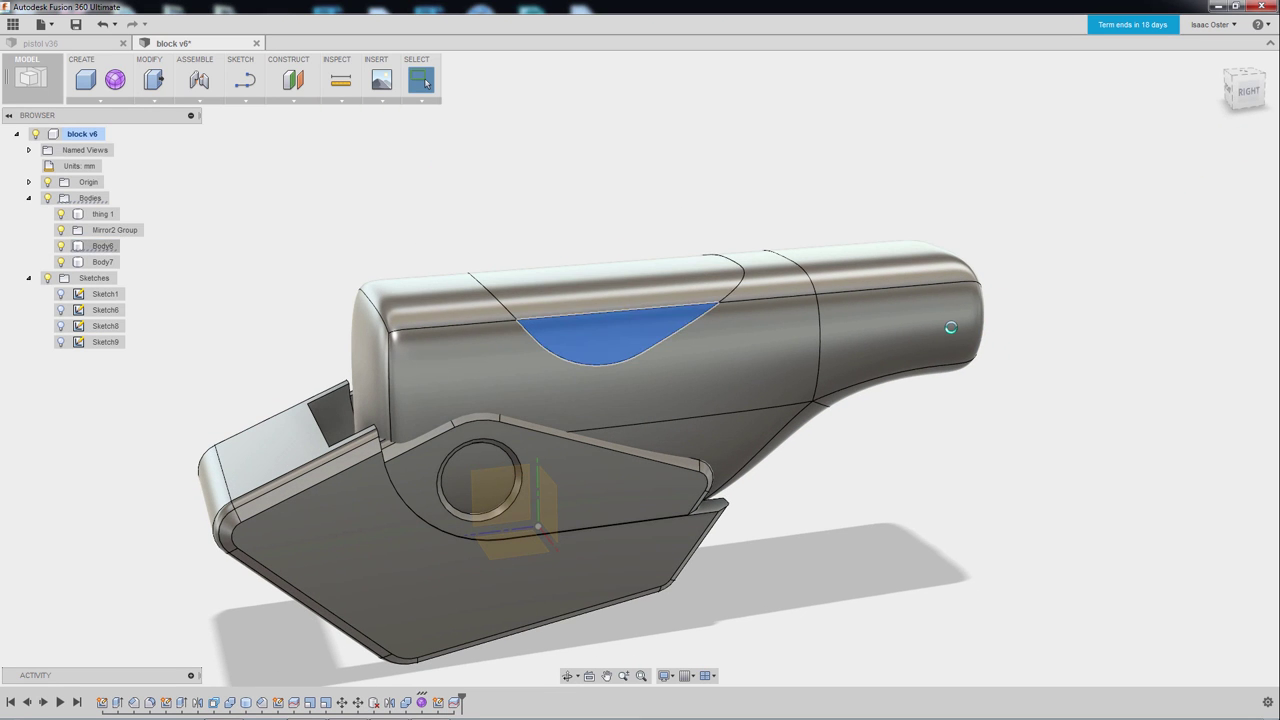
right_click(97, 246)
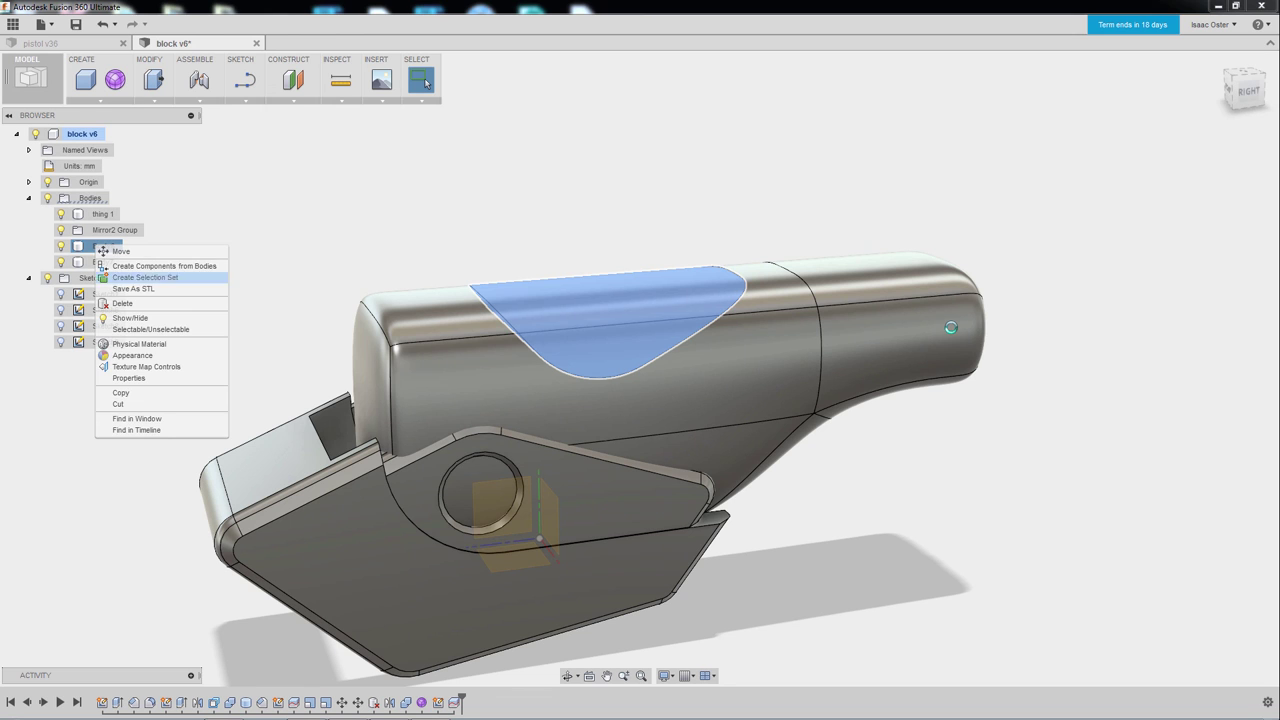
left_click(122, 303)
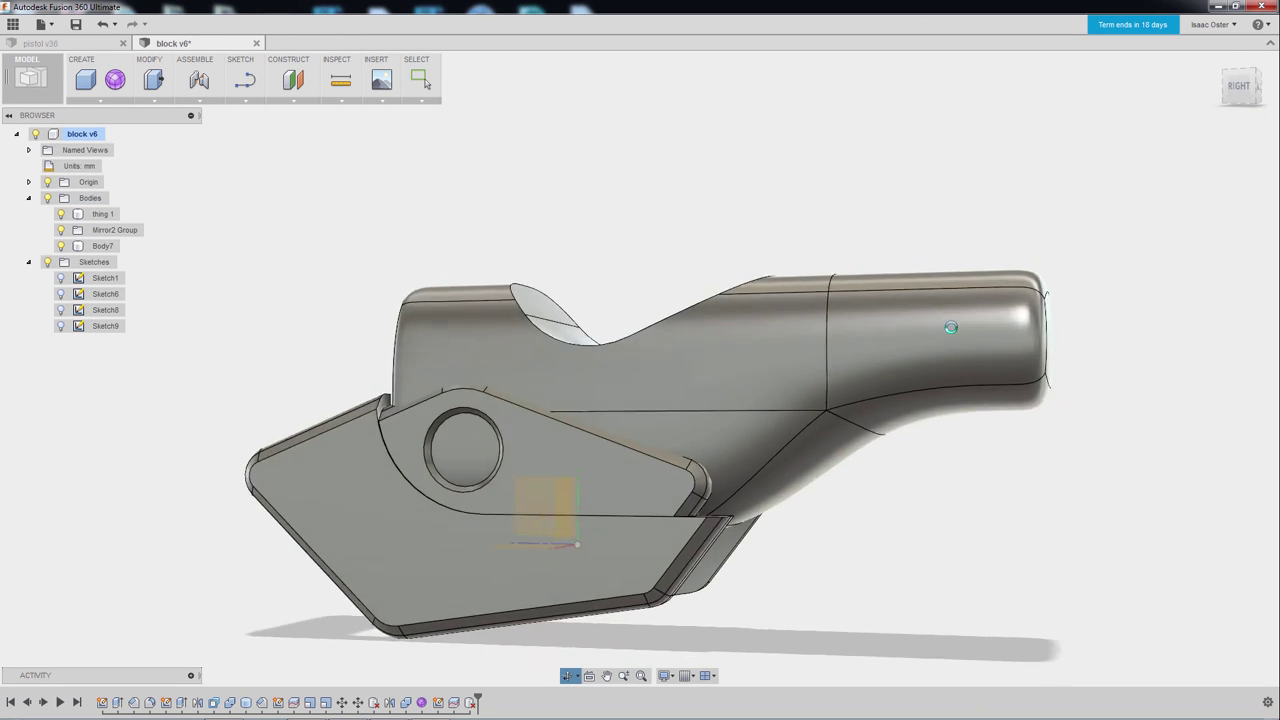
Chamfer the tangent edge chain around the scooped cut in the form body with an equal distance of 3 mm
middle_click_drag(951, 327, 951, 327, "shift")
left_click(153, 85)
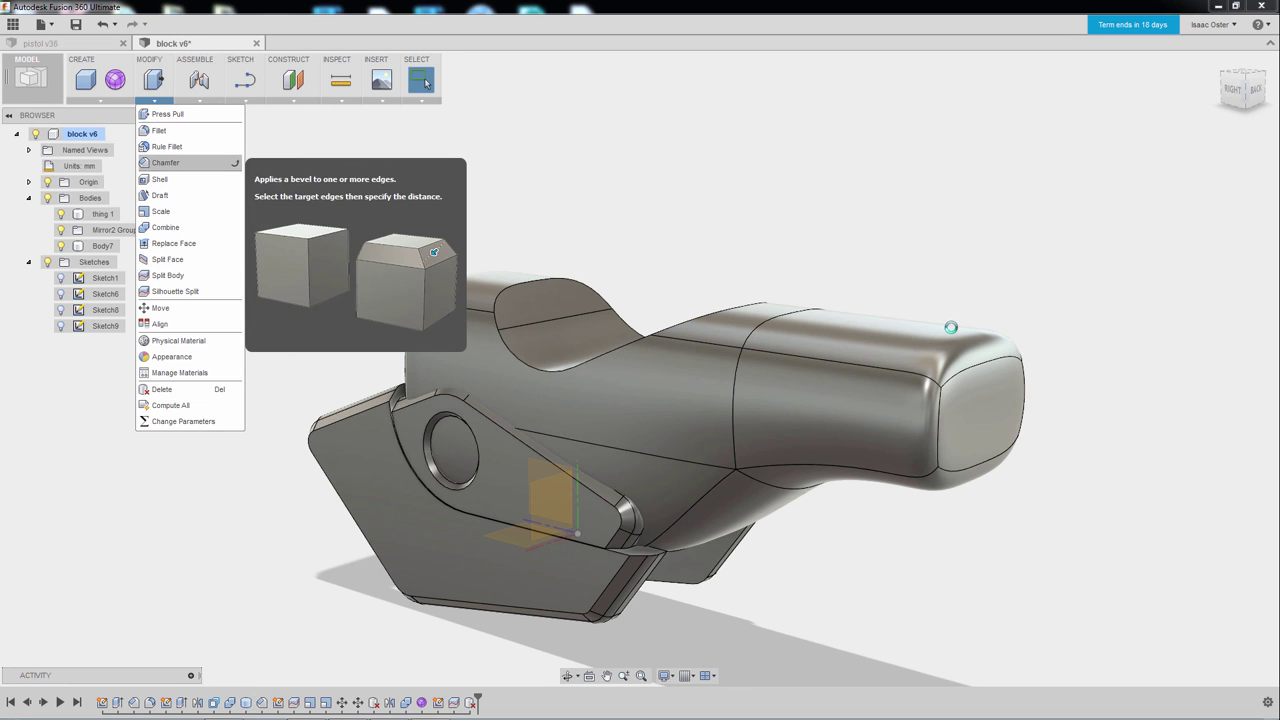
left_click(165, 162)
left_click(497, 292)
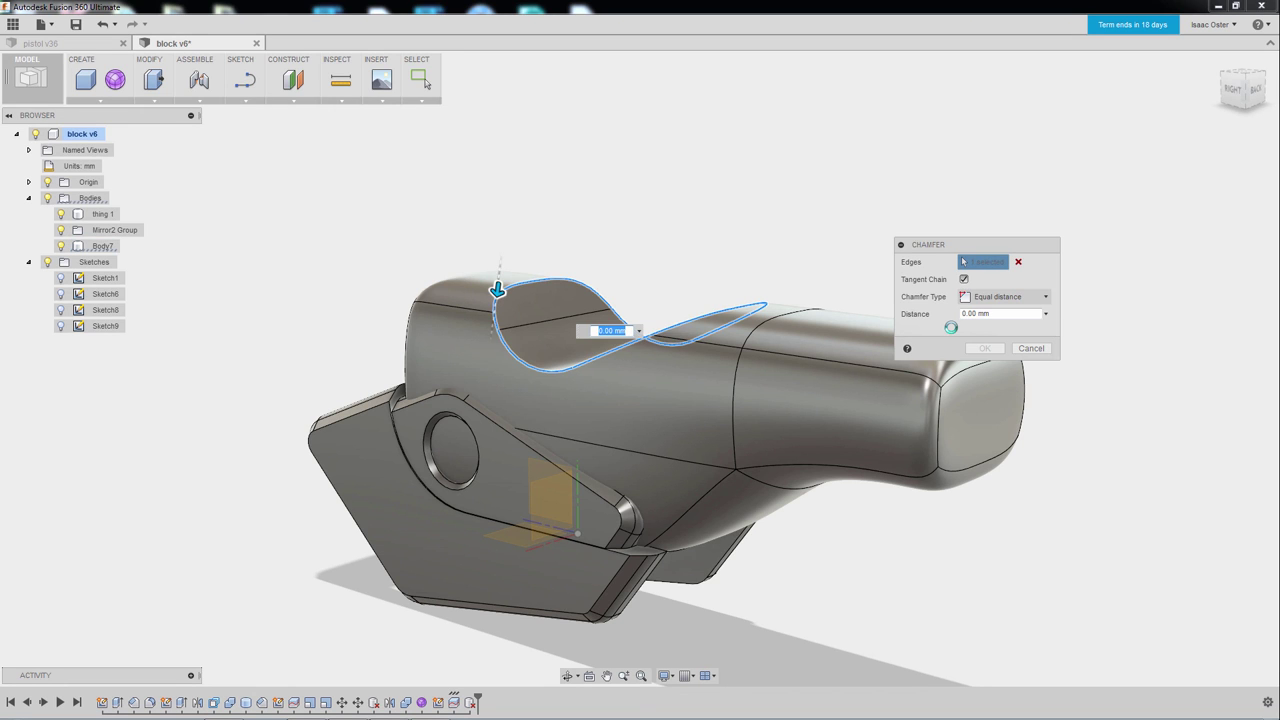
left_click_drag(497, 290, 495, 300)
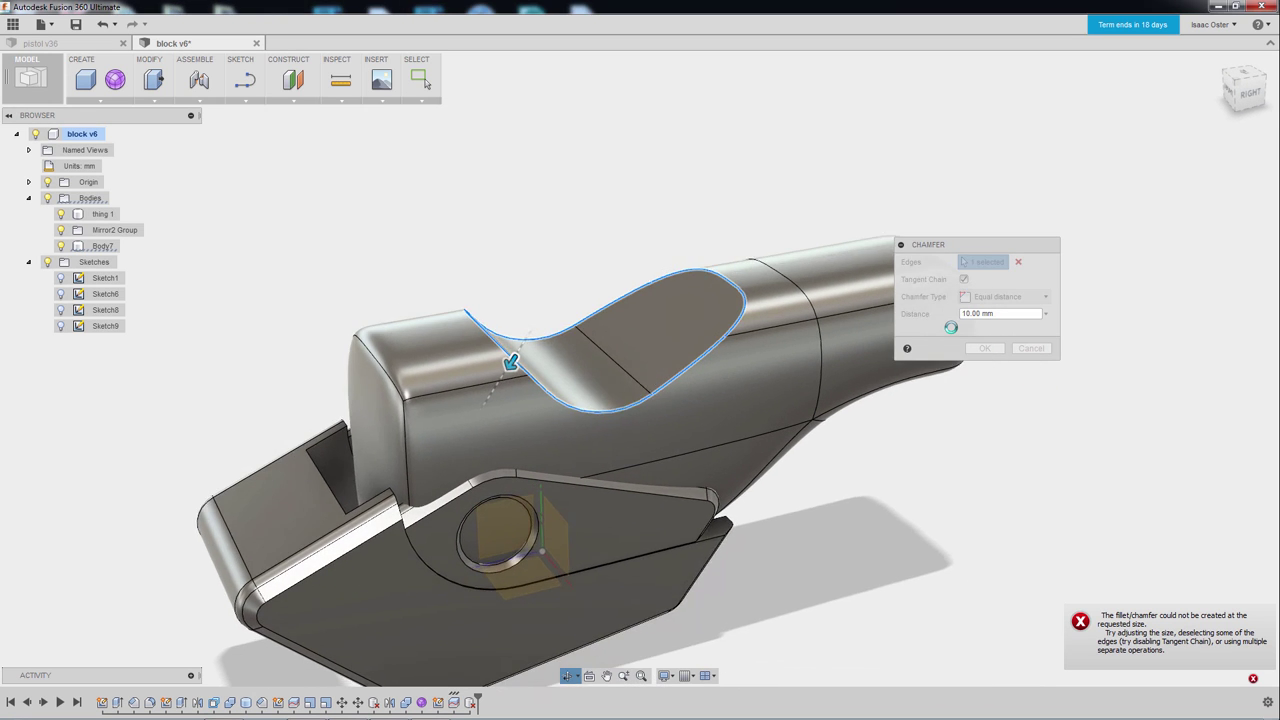
middle_click_drag(550, 430, 474, 378)
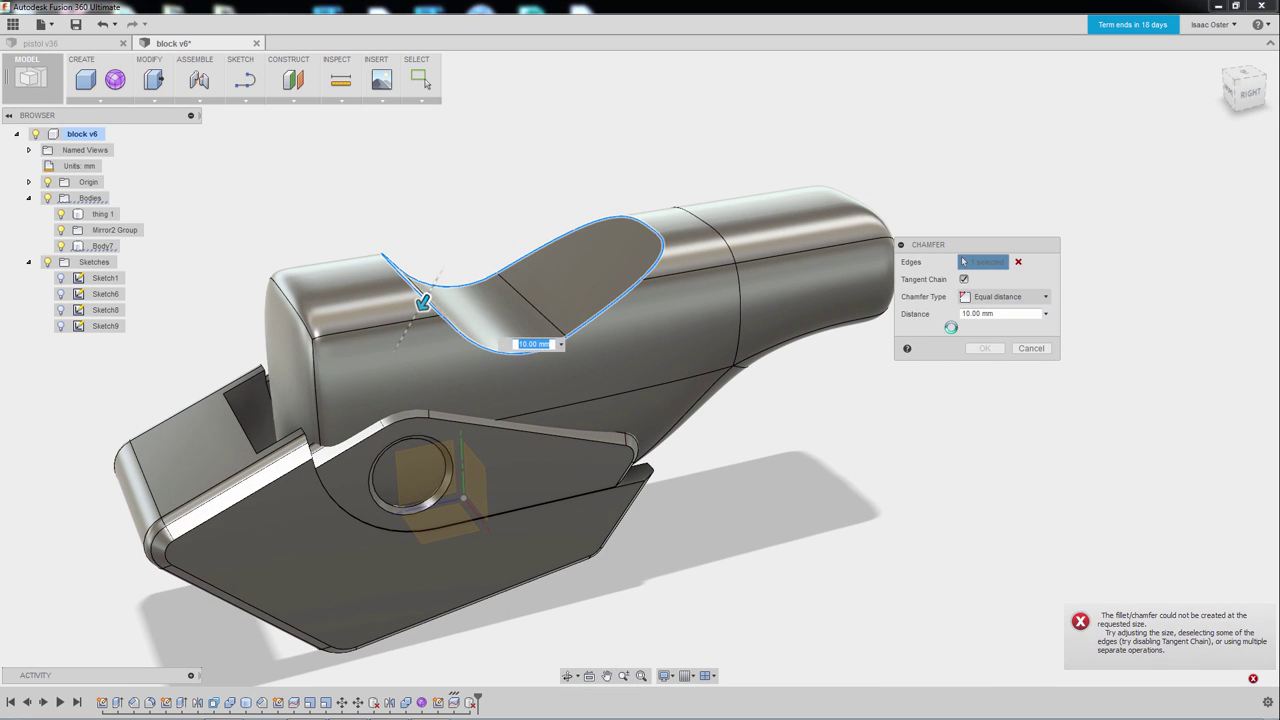
scroll(589, 172, "up", 3)
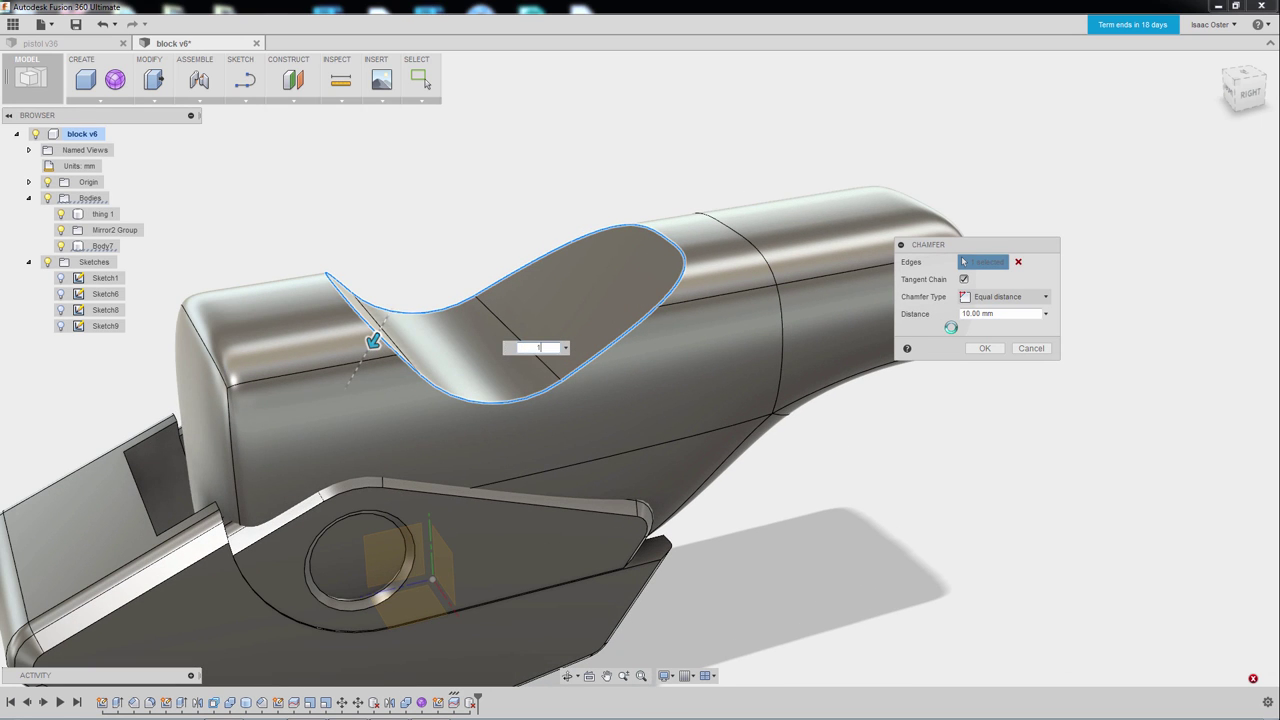
middle_click_drag(381, 328, 387, 295, "shift")
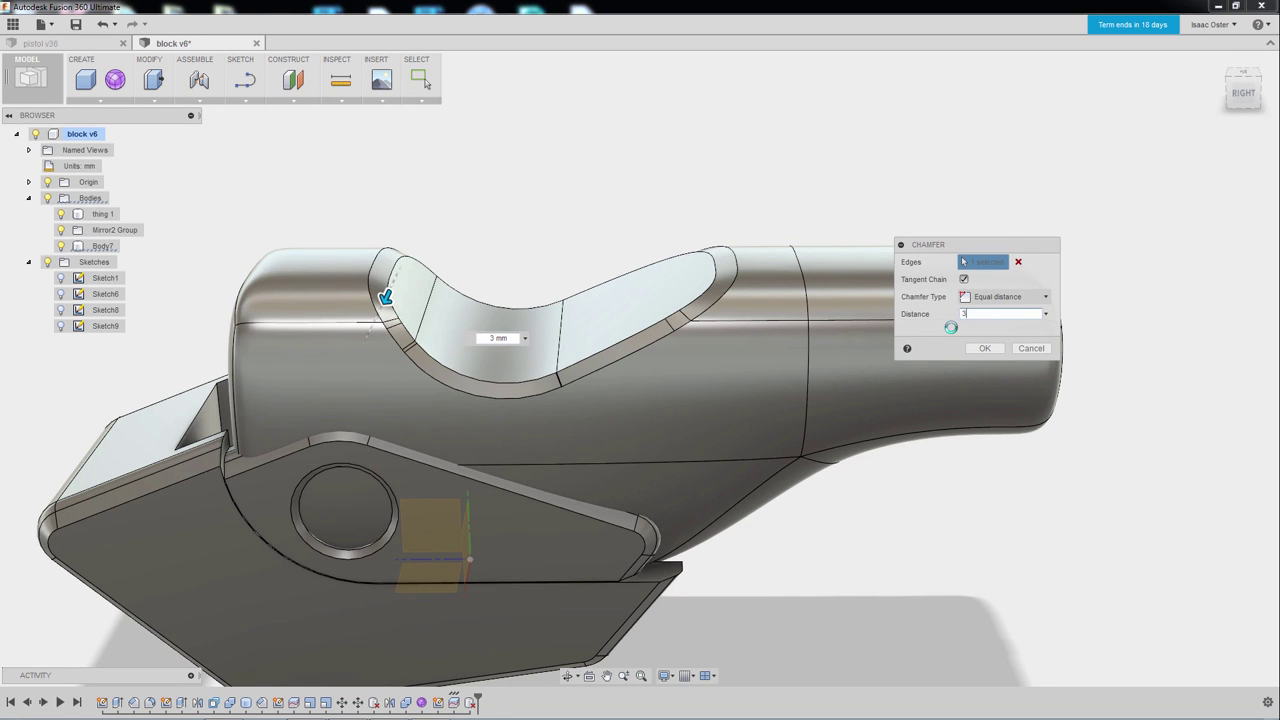
key("Return")
middle_click_drag(951, 327, 951, 328, "shift")
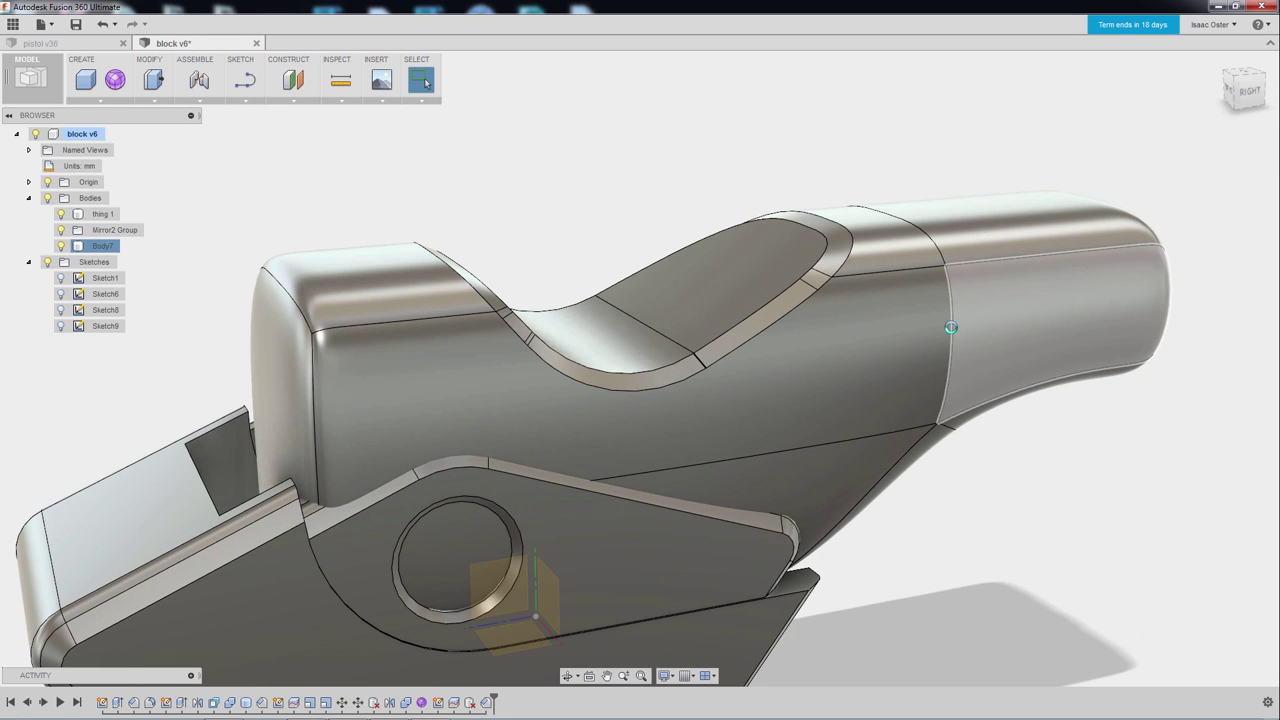
scroll(970, 457, "up", 2)
middle_click_drag(969, 482, 972, 377)
scroll(971, 460, "down", 3)
scroll(975, 385, "up", 1)
scroll(1000, 405, "up", 1)
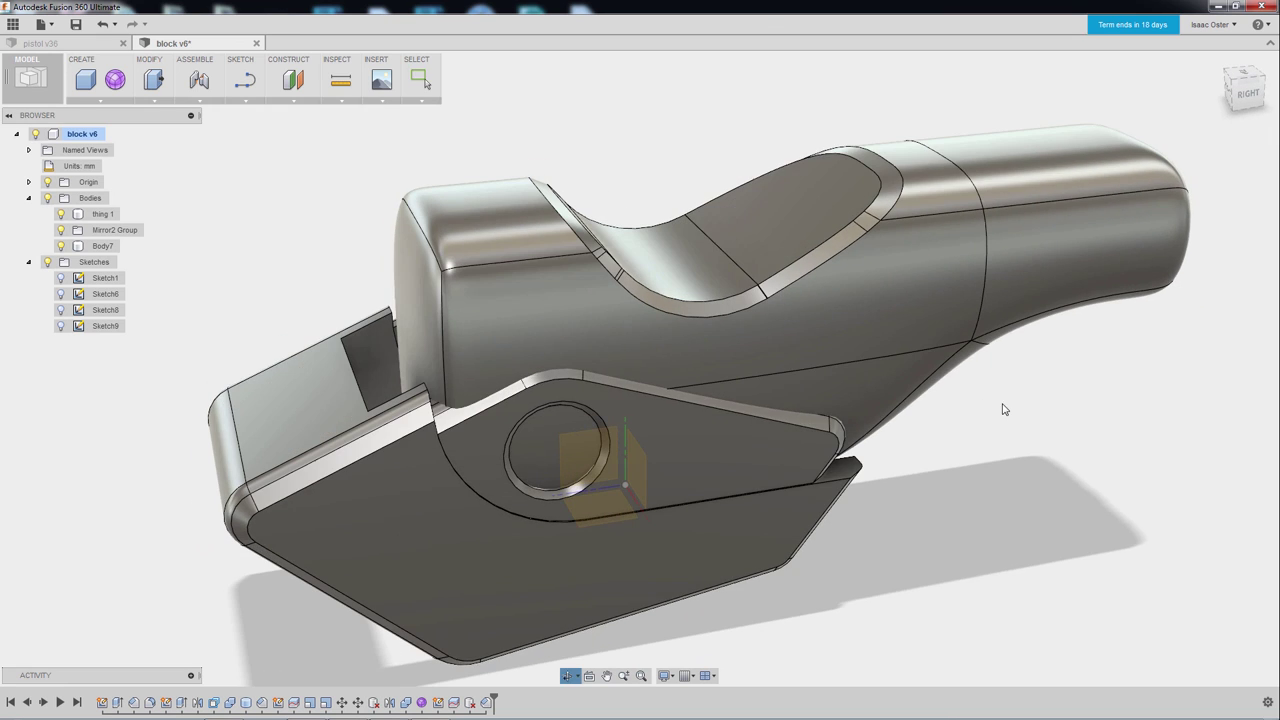